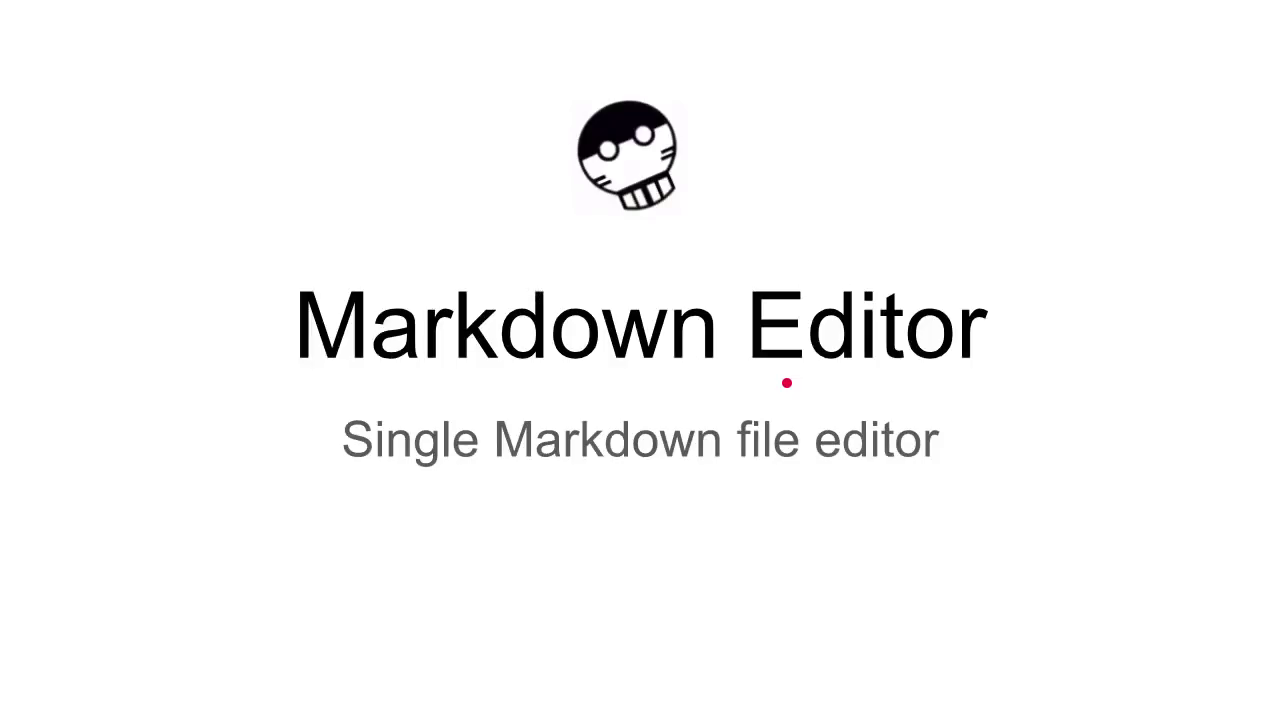
Step: Switch to the terminal and open example.md in MindForger as a background process with "mindforger example.md &"
{"action": "key", "text": "super"}
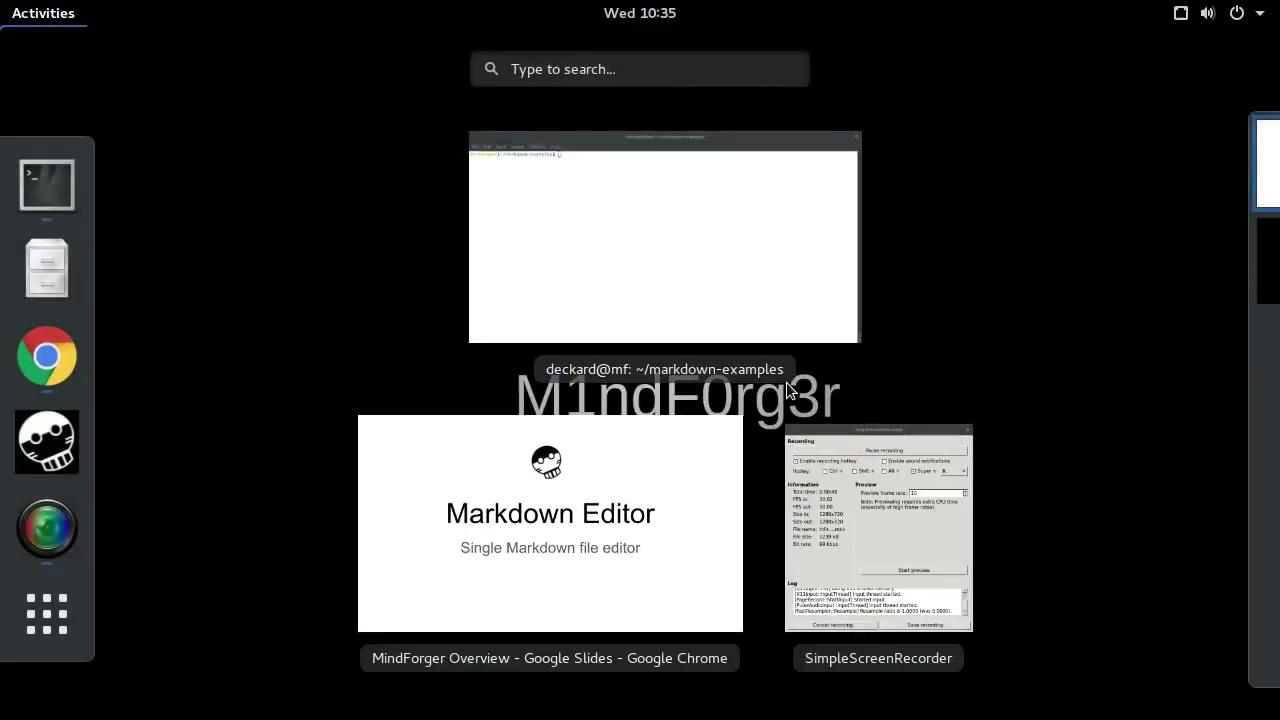
{"action": "left_click", "coordinate": [712, 278]}
{"action": "type", "text": "mindf"}
{"action": "key", "text": "BackSpace"}
{"action": "key", "text": "BackSpace"}
{"action": "type", "text": "ndforger"}
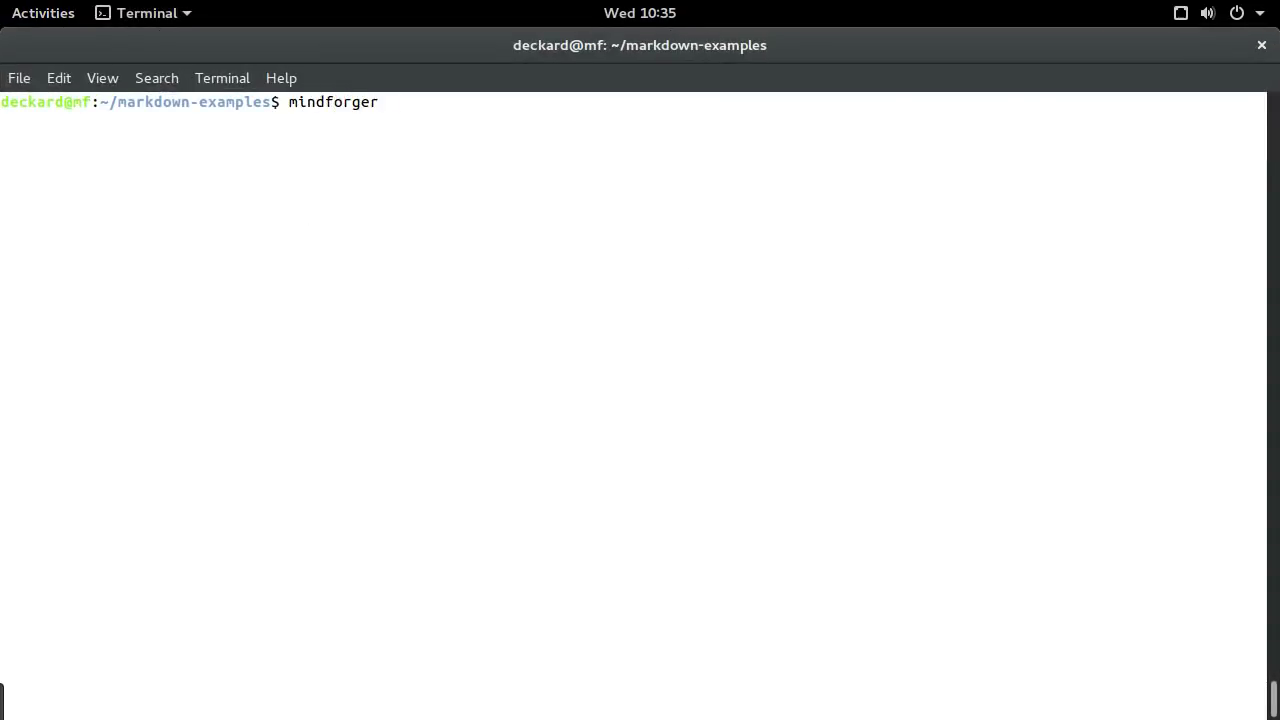
{"action": "type", "text": " example.md &"}
{"action": "key", "text": "Return"}
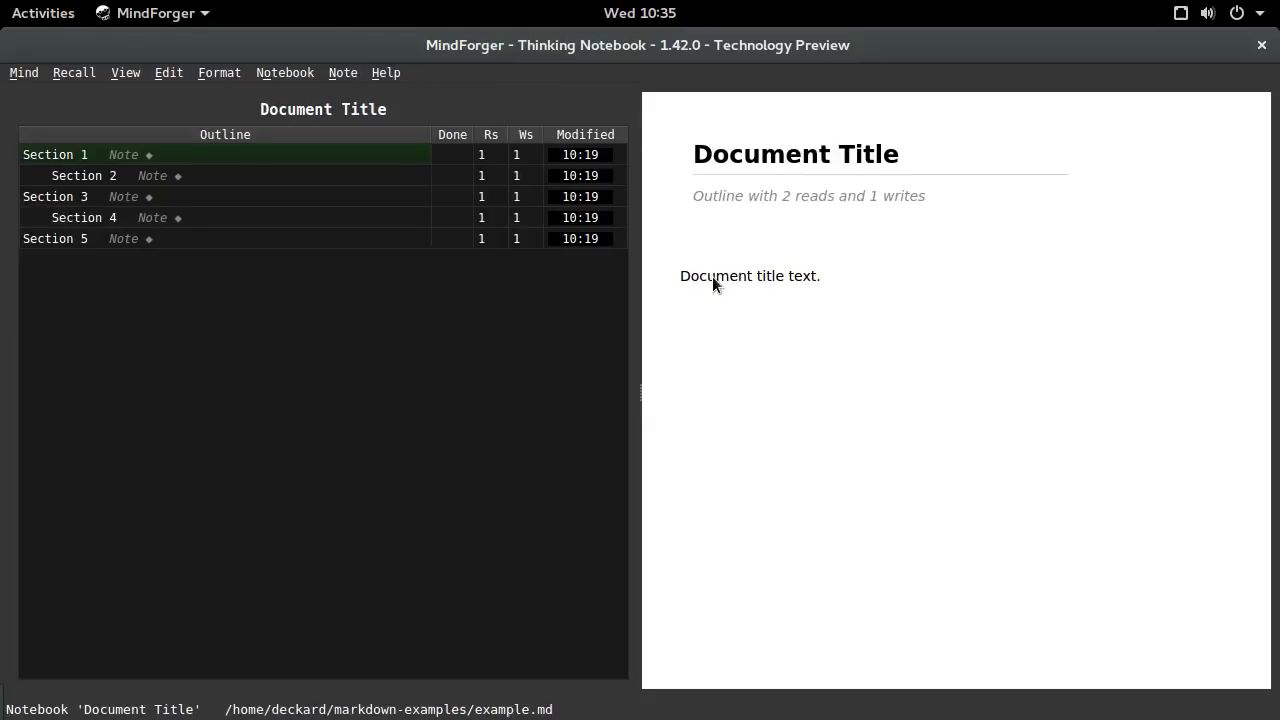
Step: Run "watch cat ./example.md" from the terminal history, with the terminal and MindForger windows tiled side by side
{"action": "key", "text": "super+Right"}
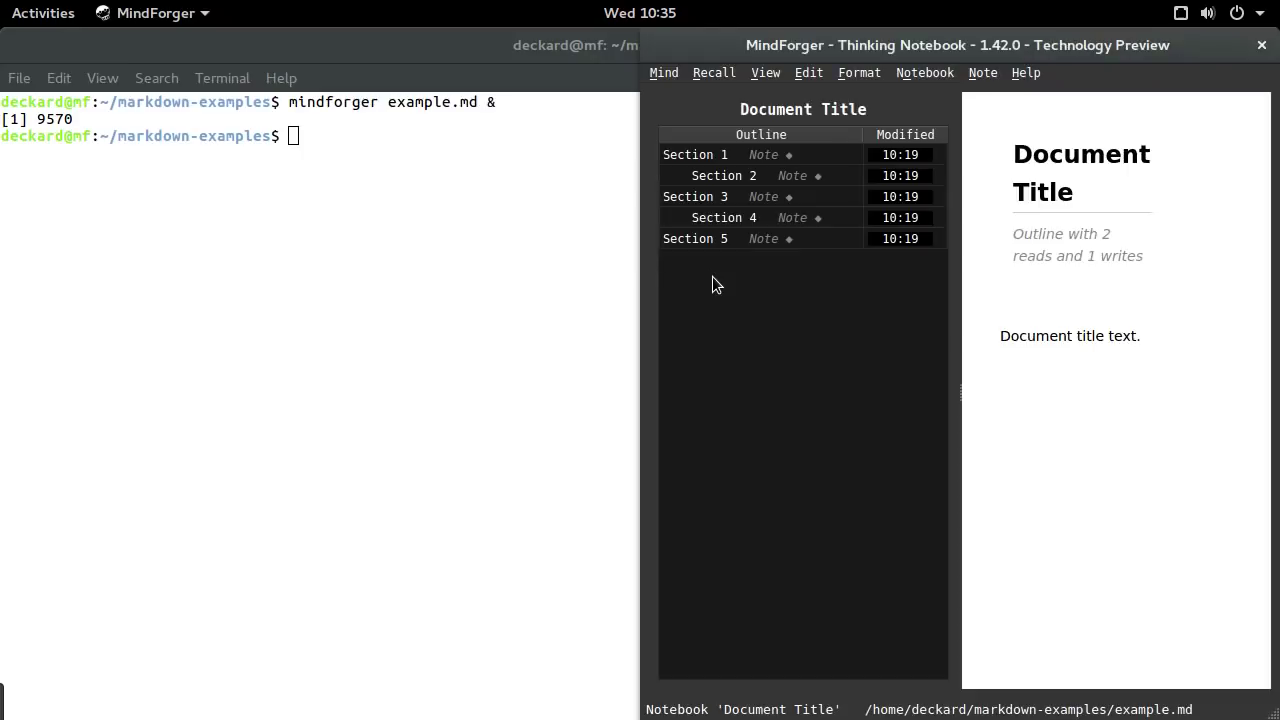
{"action": "left_click", "coordinate": [390, 283]}
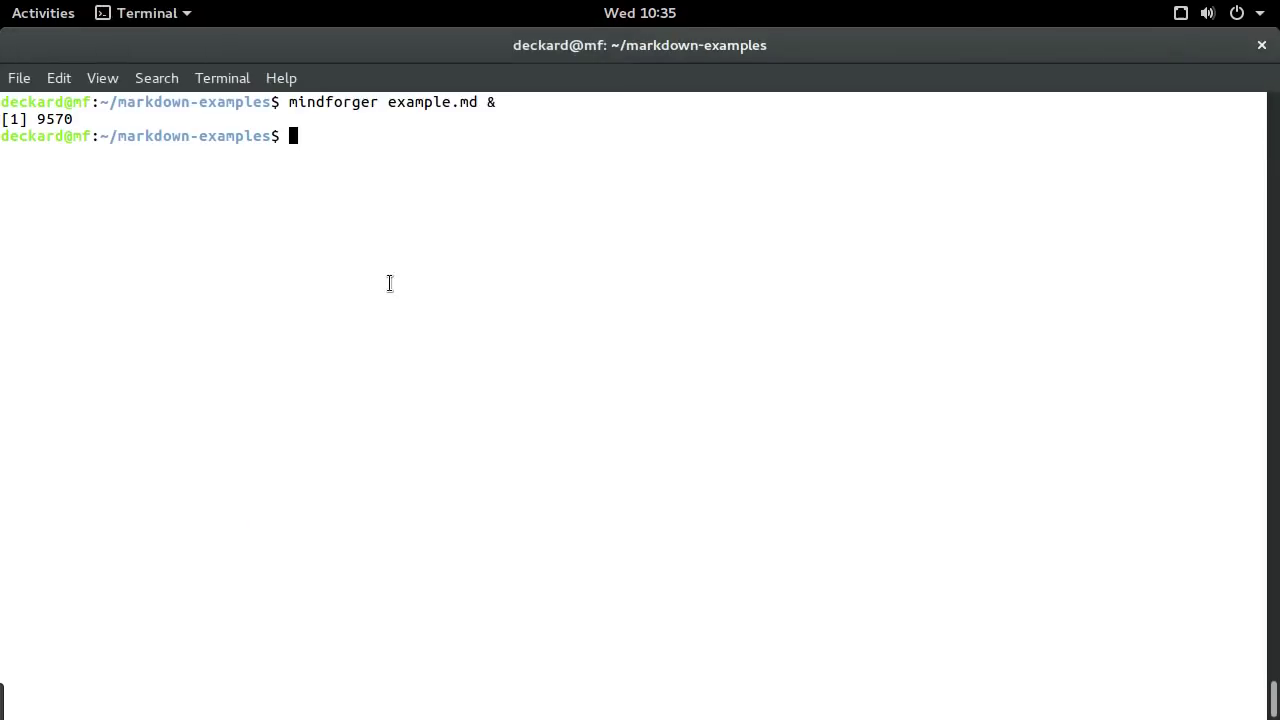
{"action": "key", "text": "ctrl+r"}
{"action": "type", "text": "wat"}
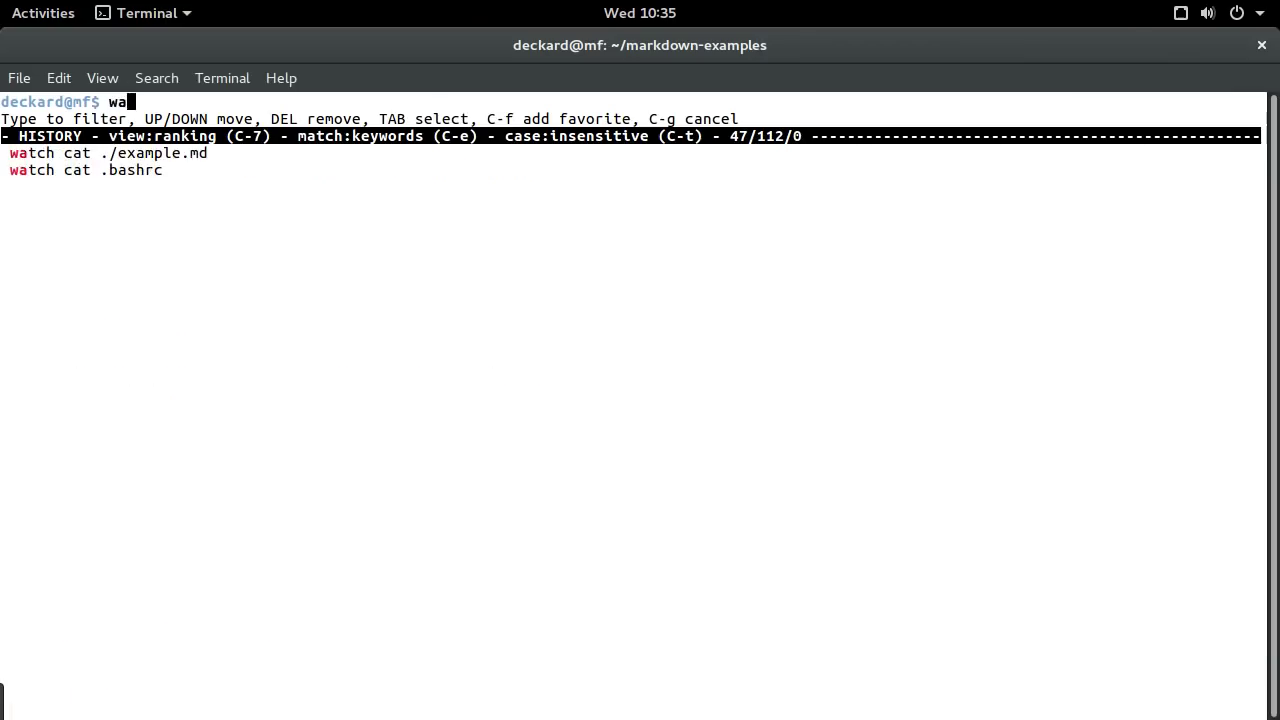
{"action": "key", "text": "Down"}
{"action": "key", "text": "Return"}
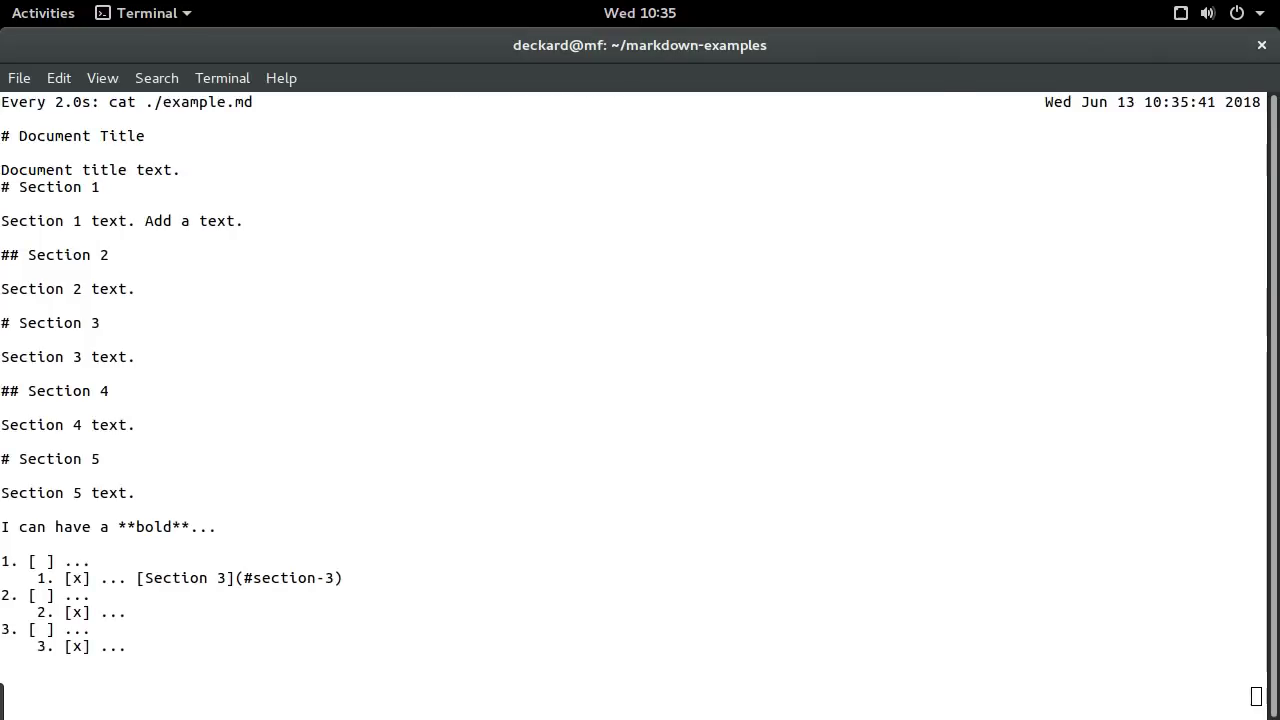
{"action": "key", "text": "super+Left"}
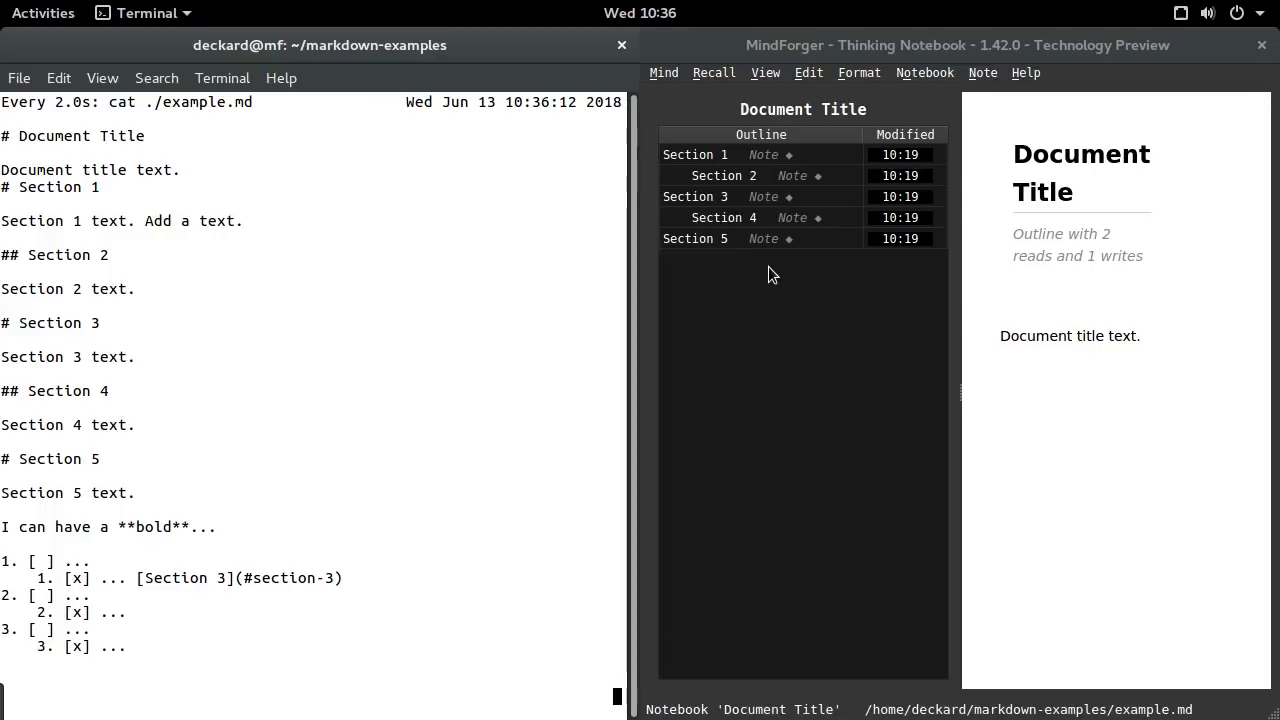
Step: Preview Sections 1 to 4 from the outline, ending on the document title's description
{"action": "left_click", "coordinate": [759, 153]}
{"action": "left_click", "coordinate": [747, 178]}
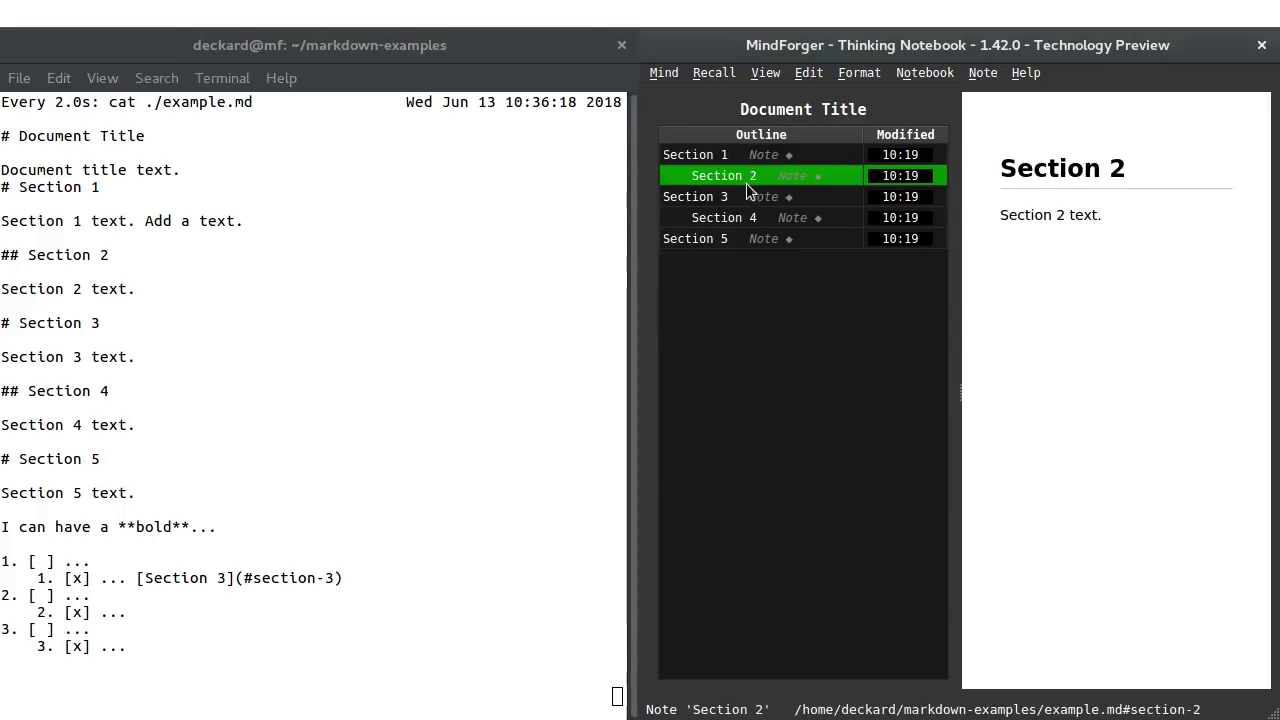
{"action": "left_click", "coordinate": [745, 195]}
{"action": "left_click", "coordinate": [746, 218]}
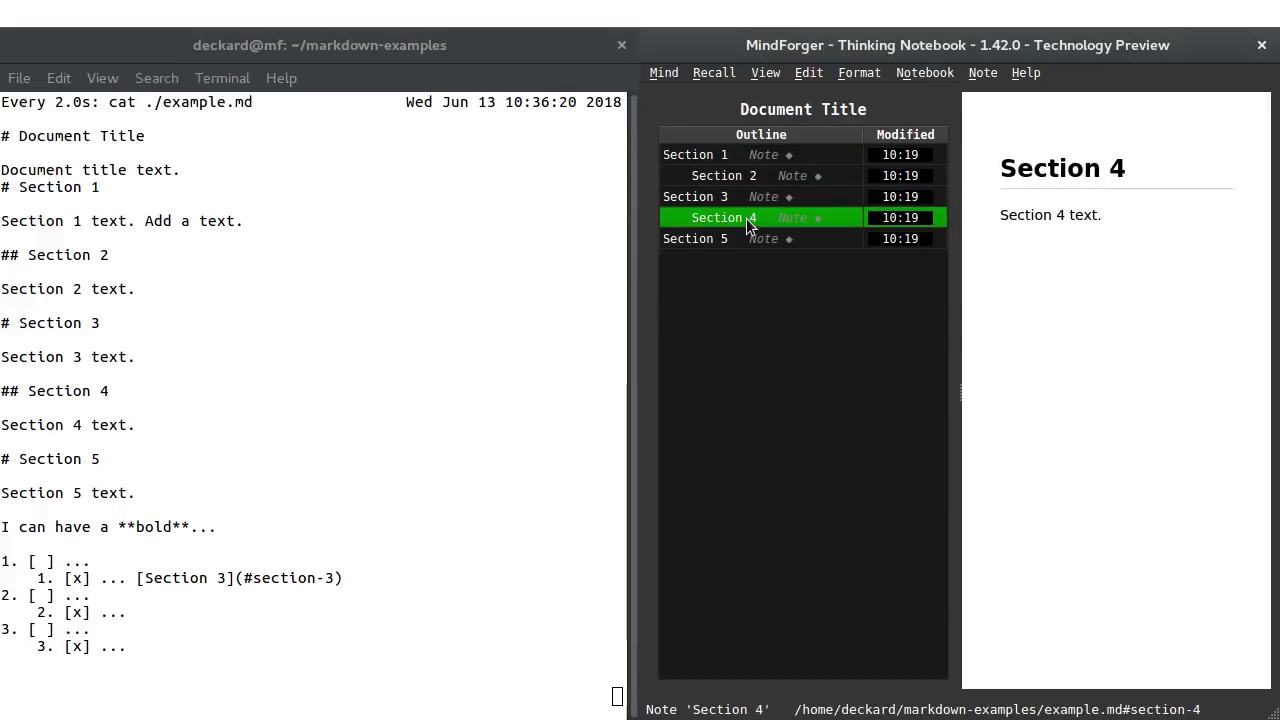
{"action": "left_click", "coordinate": [743, 200]}
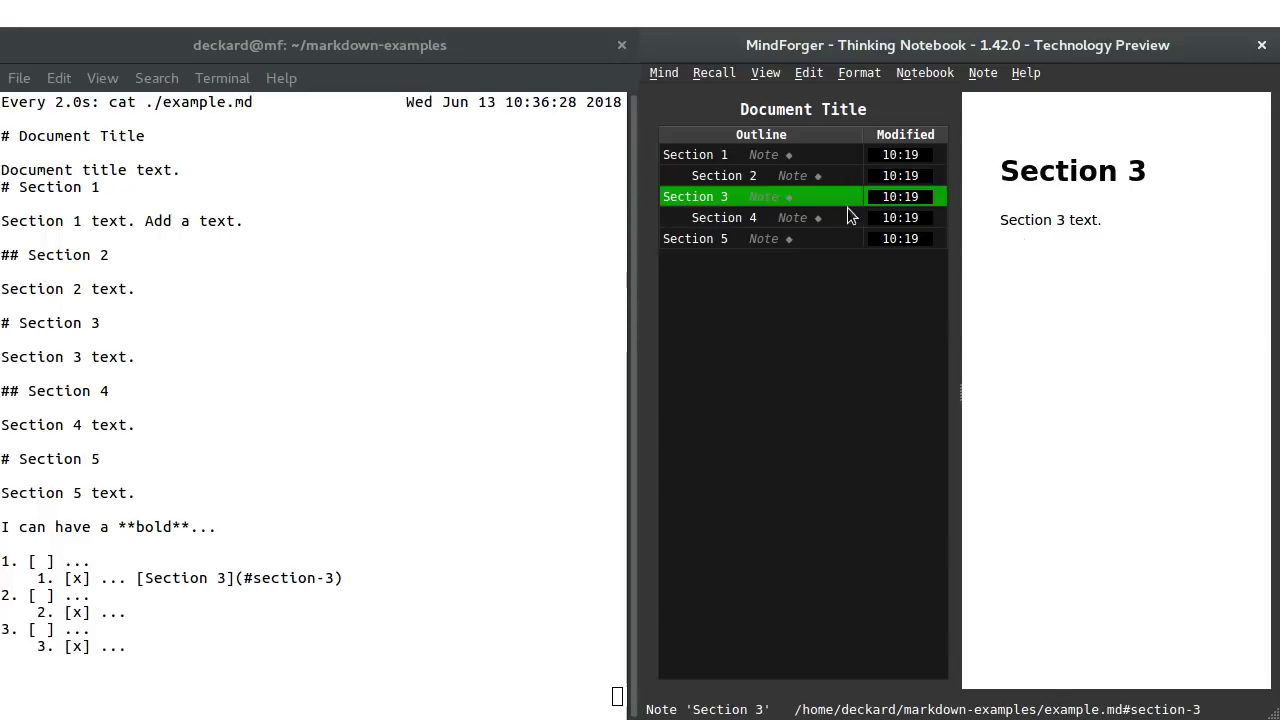
{"action": "left_click", "coordinate": [765, 106]}
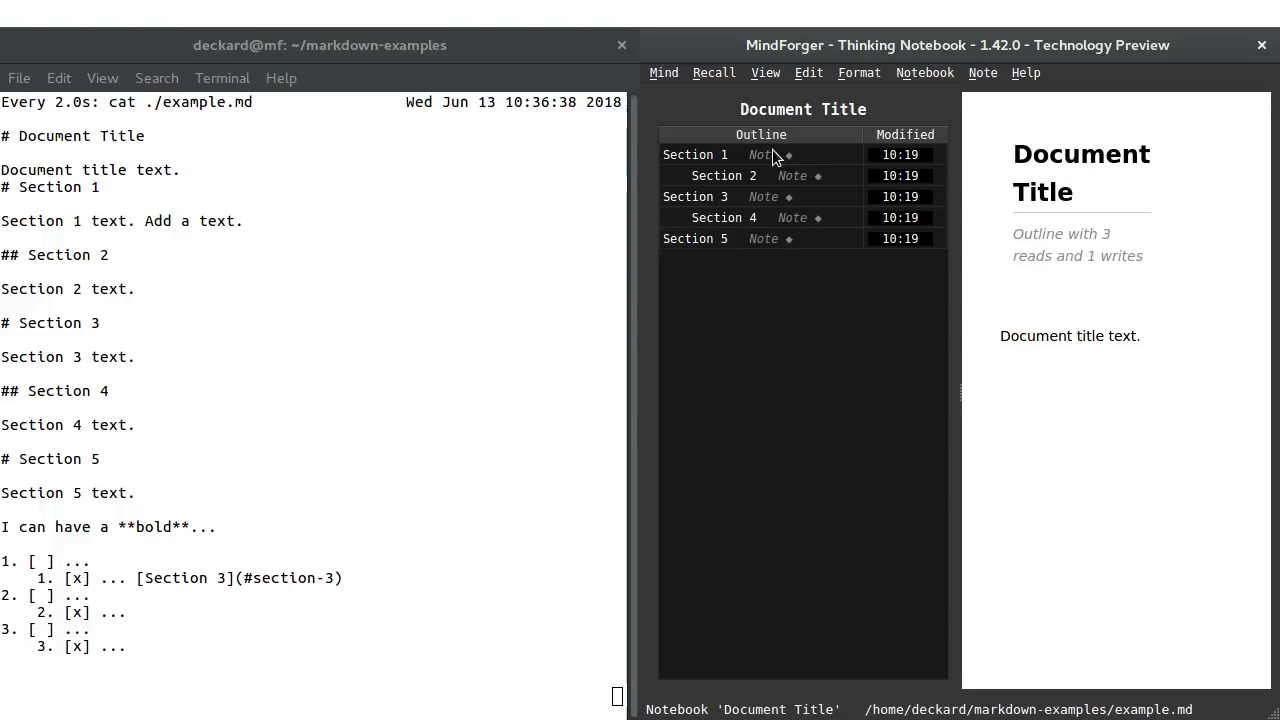
Step: Open Section 3 for editing and add the paragraph "Add a text." below its existing text, separated by a blank line
{"action": "left_click", "coordinate": [748, 196]}
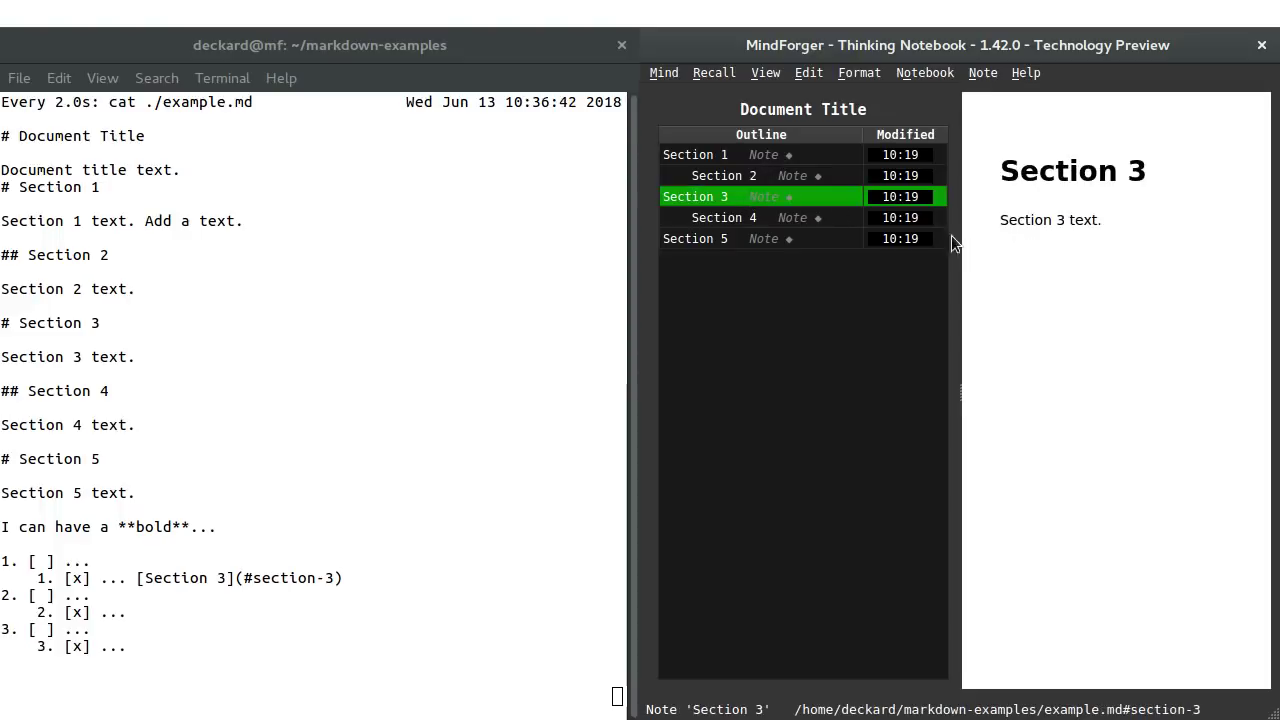
{"action": "left_click", "coordinate": [975, 79]}
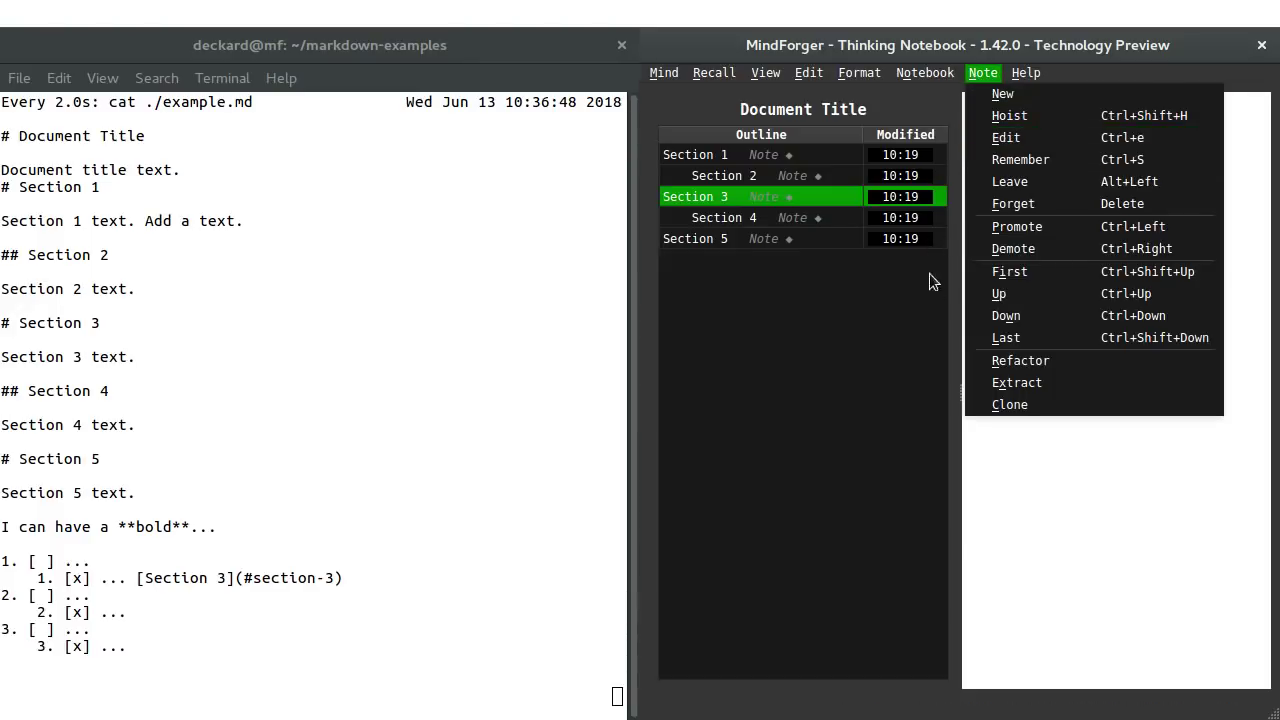
{"action": "left_click", "coordinate": [1028, 476]}
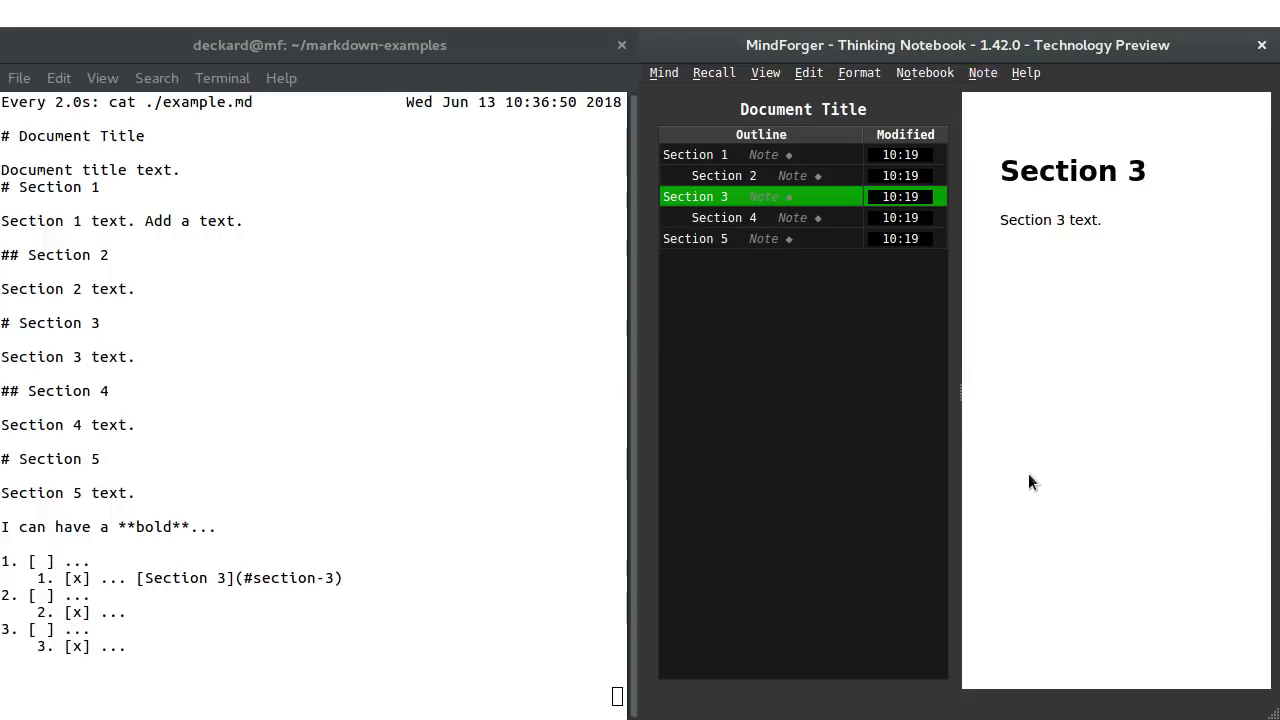
{"action": "double_click", "coordinate": [1003, 265]}
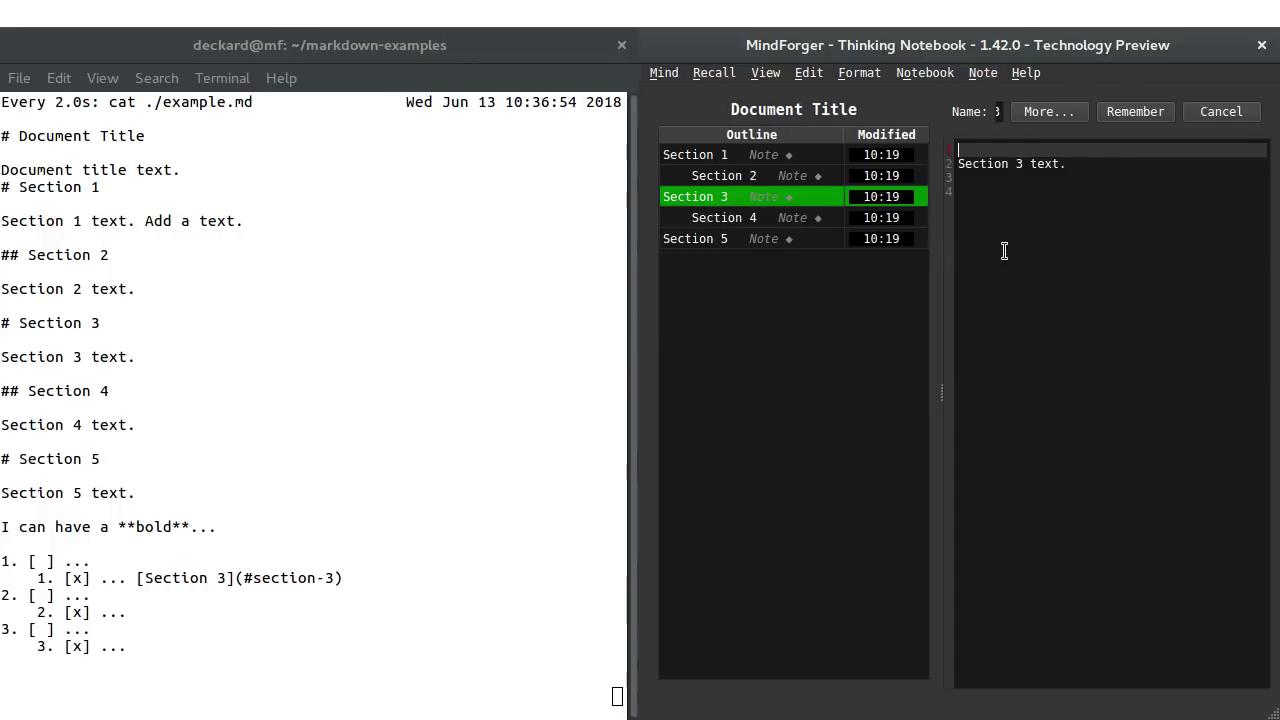
{"action": "left_click", "coordinate": [1060, 164]}
{"action": "key", "text": "Return"}
{"action": "key", "text": "Return"}
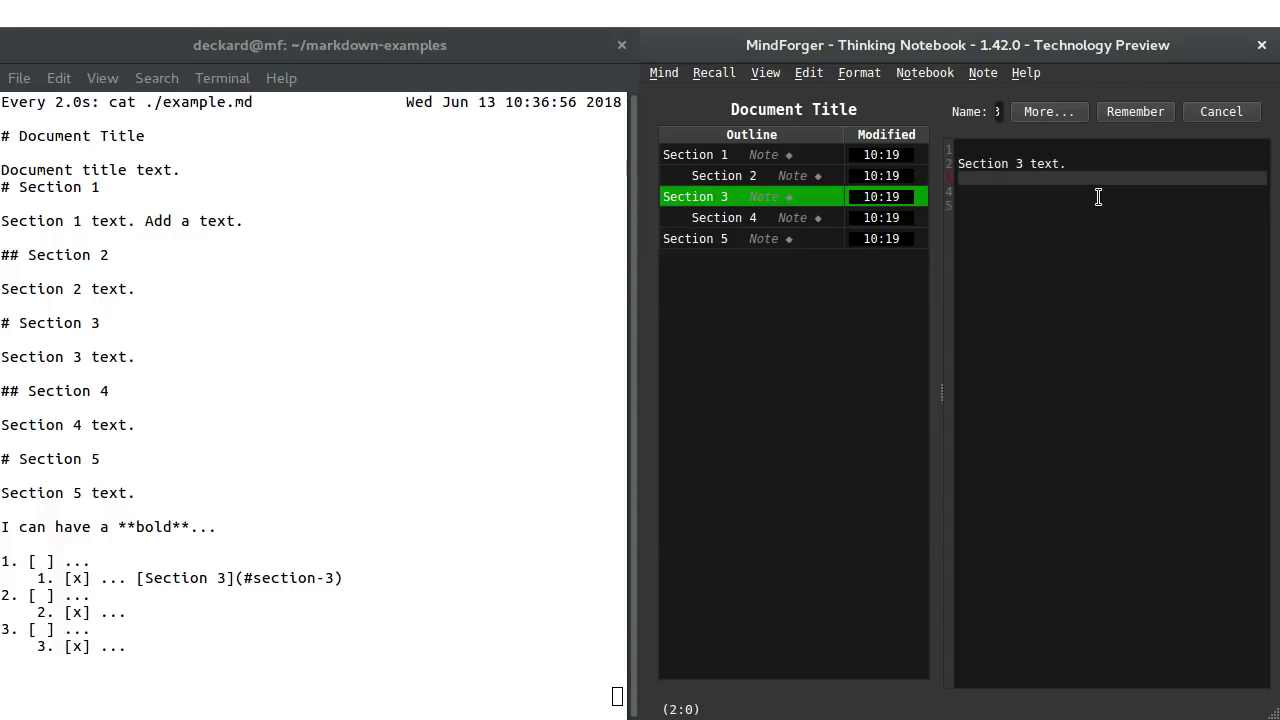
{"action": "type", "text": "Add a te"}
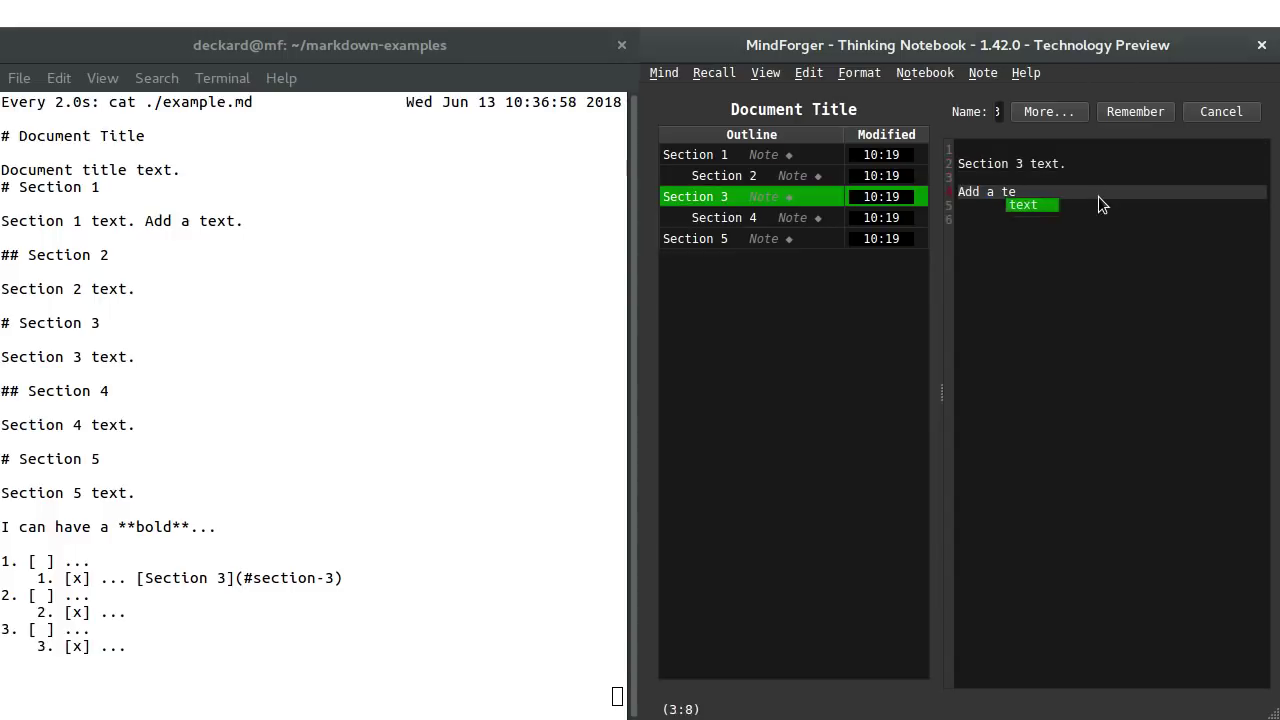
{"action": "type", "text": "xt."}
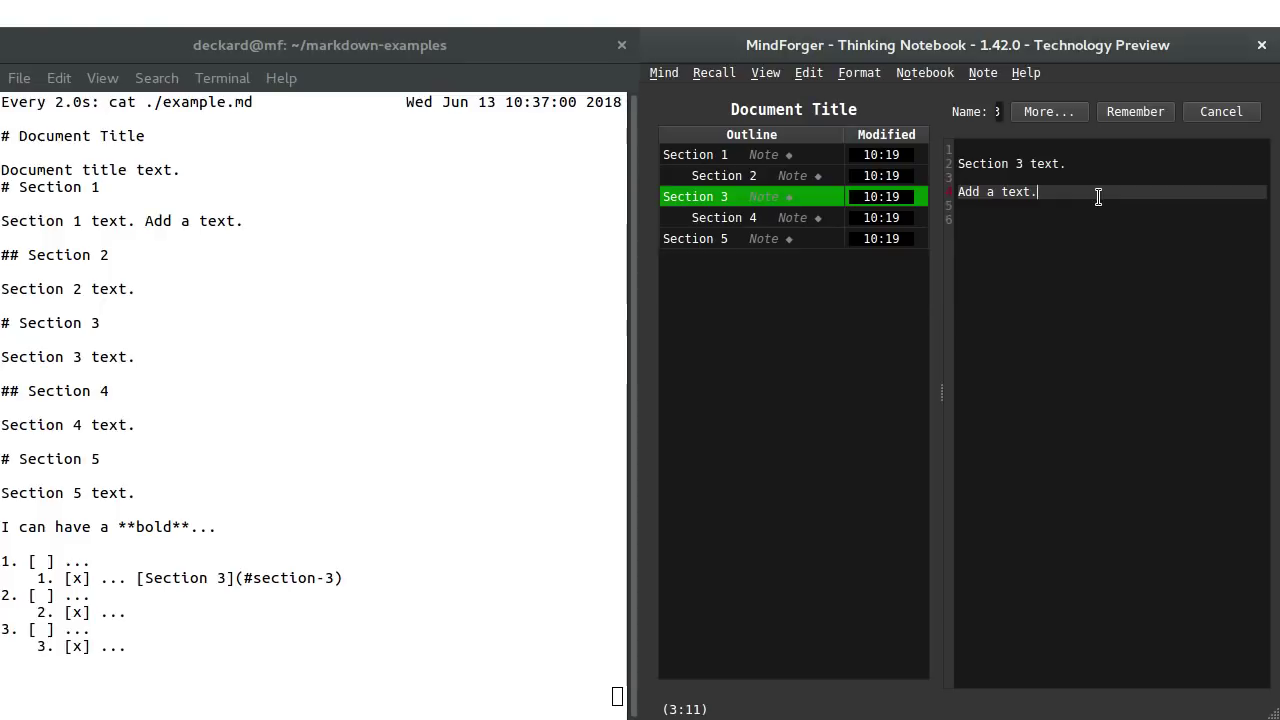
Step: Format the word "text" in the new "Add a text." paragraph as bold
{"action": "key", "text": "shift+Left"}
{"action": "key", "text": "shift+Left"}
{"action": "key", "text": "shift+Left"}
{"action": "key", "text": "shift+Left"}
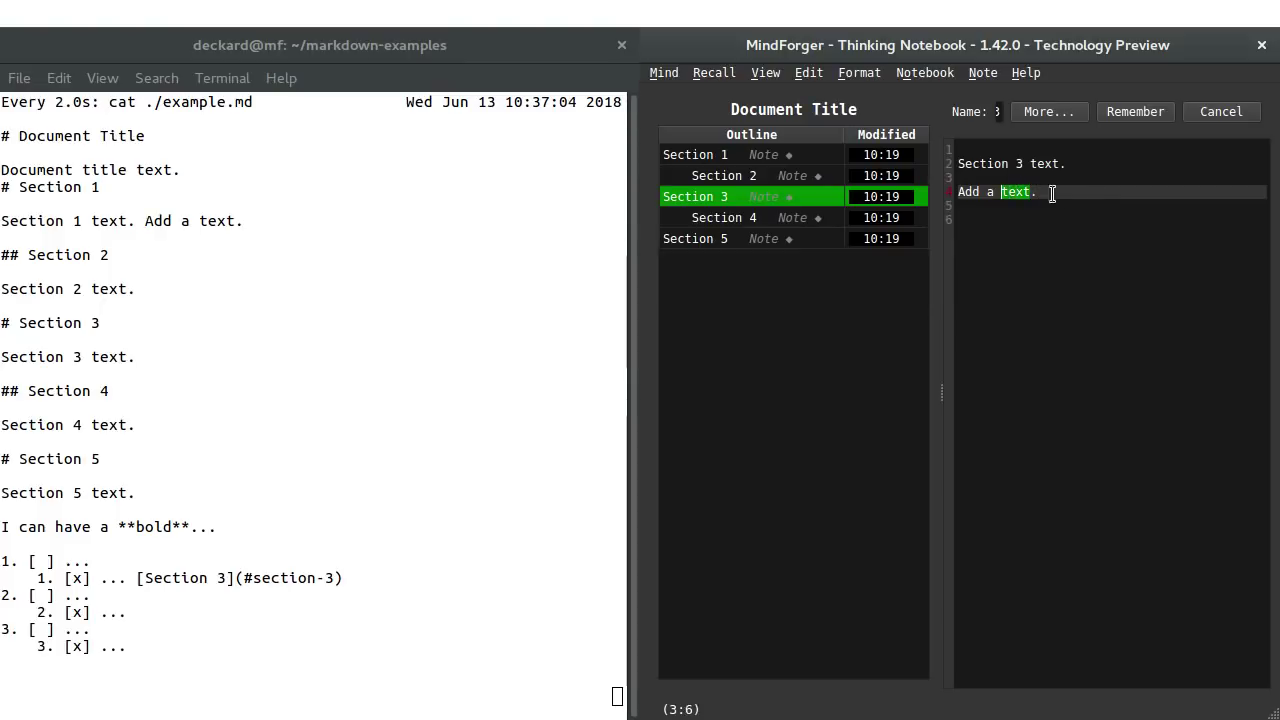
{"action": "left_click", "coordinate": [846, 76]}
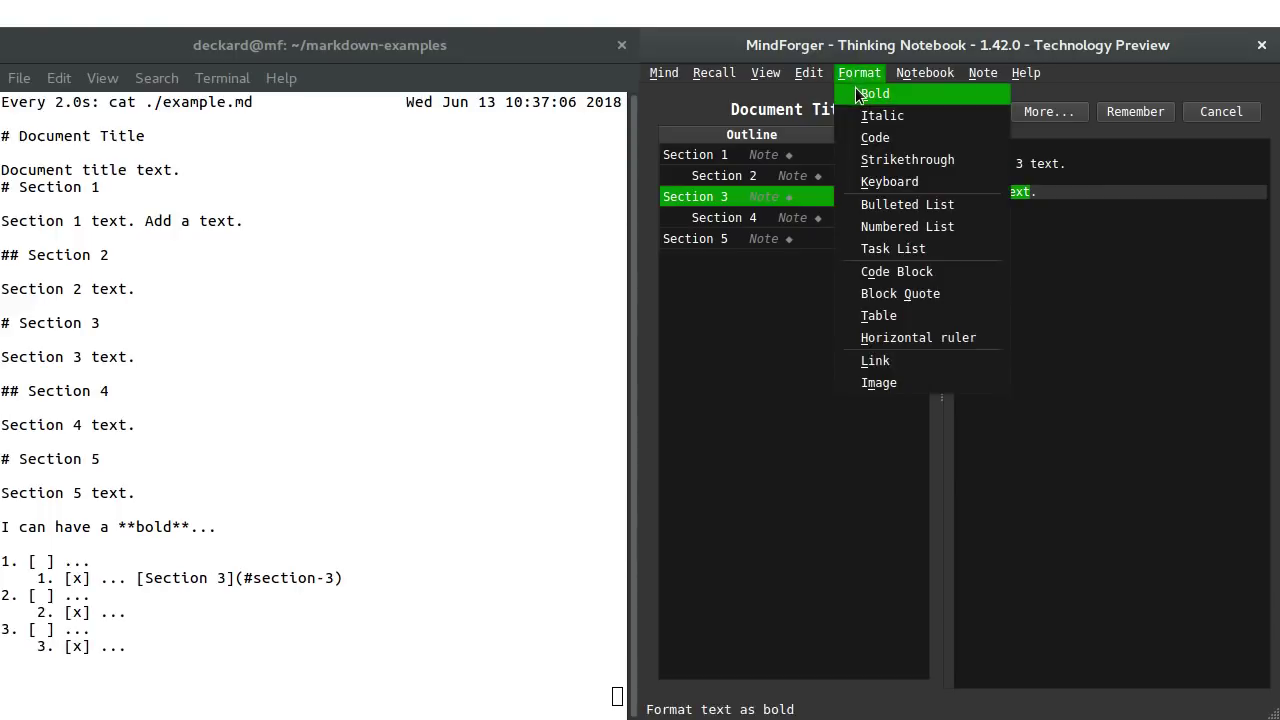
{"action": "left_click", "coordinate": [855, 88]}
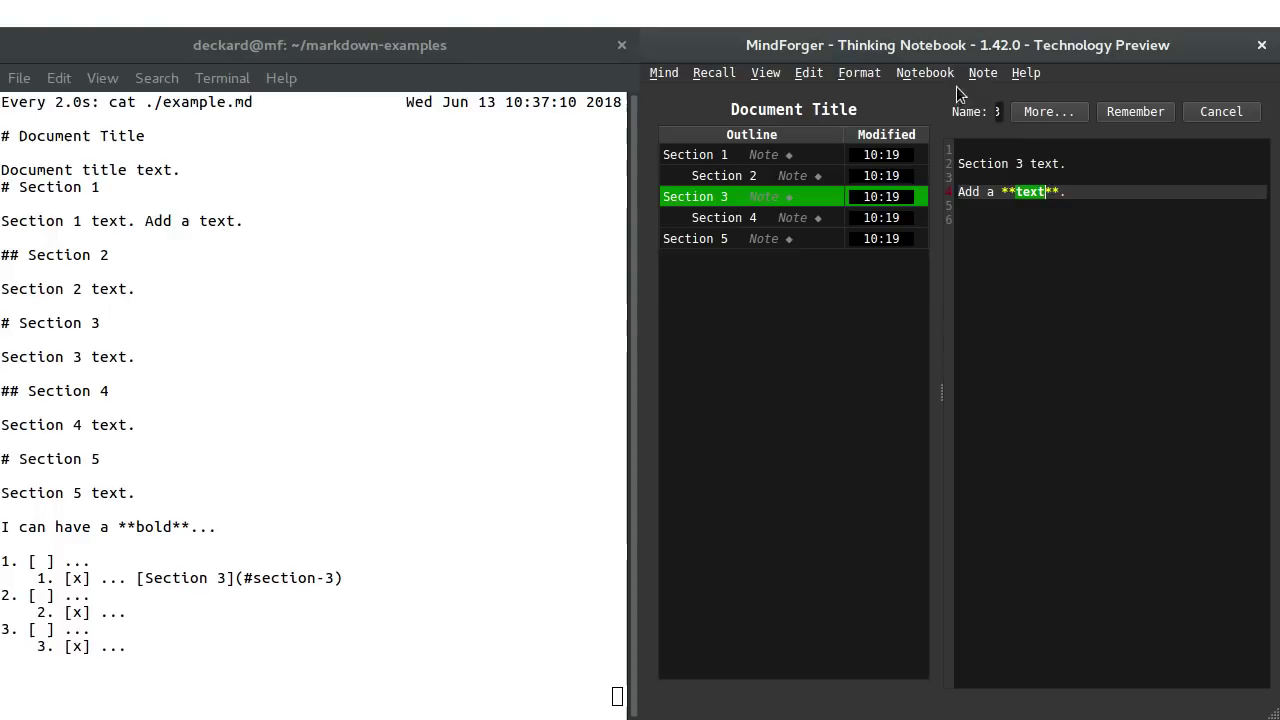
Step: Generate a numbered list with 3 rows and depth 2 below the bold paragraph, and remove the extra blank lines above it
{"action": "left_click", "coordinate": [1094, 194]}
{"action": "key", "text": "Return"}
{"action": "key", "text": "Return"}
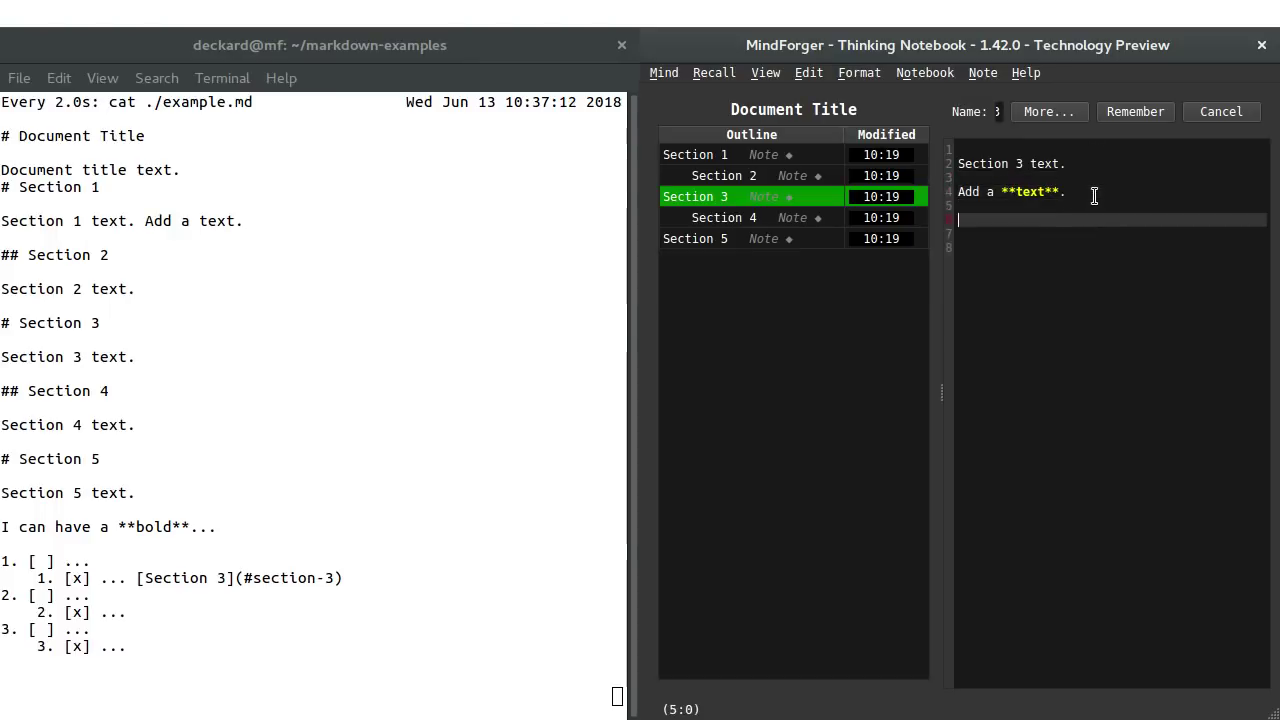
{"action": "left_click", "coordinate": [865, 80]}
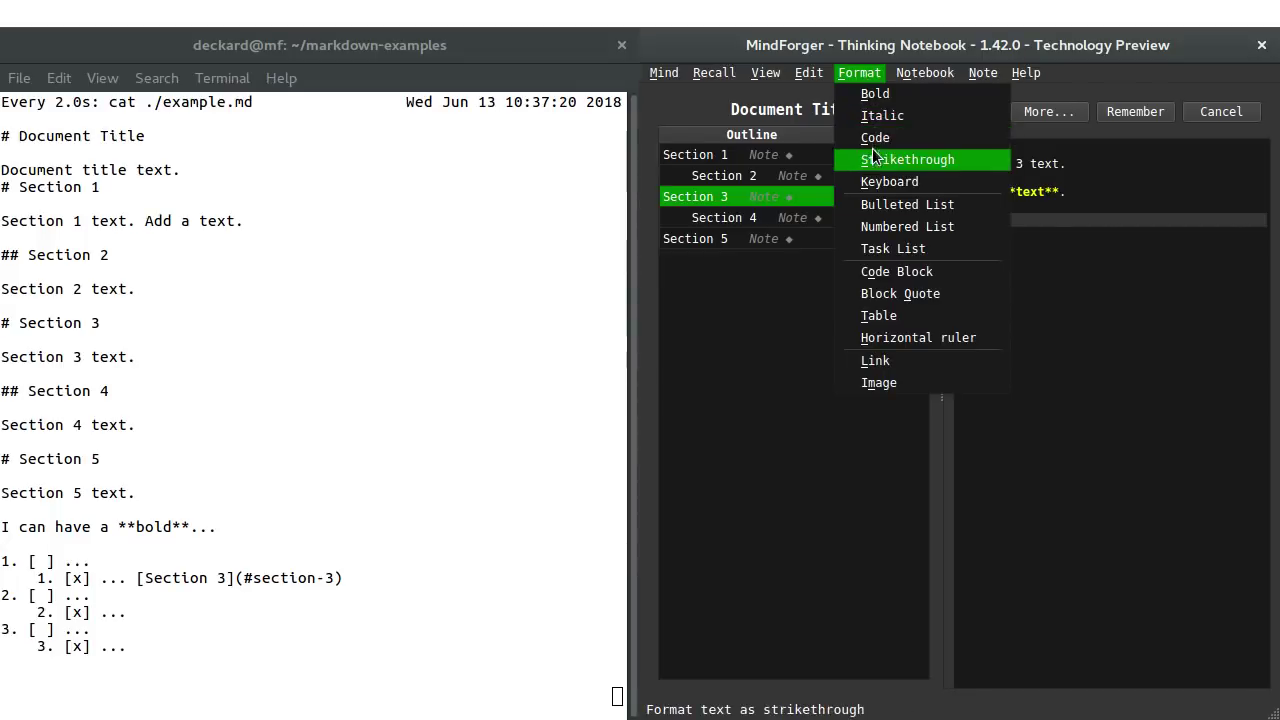
{"action": "left_click", "coordinate": [888, 224]}
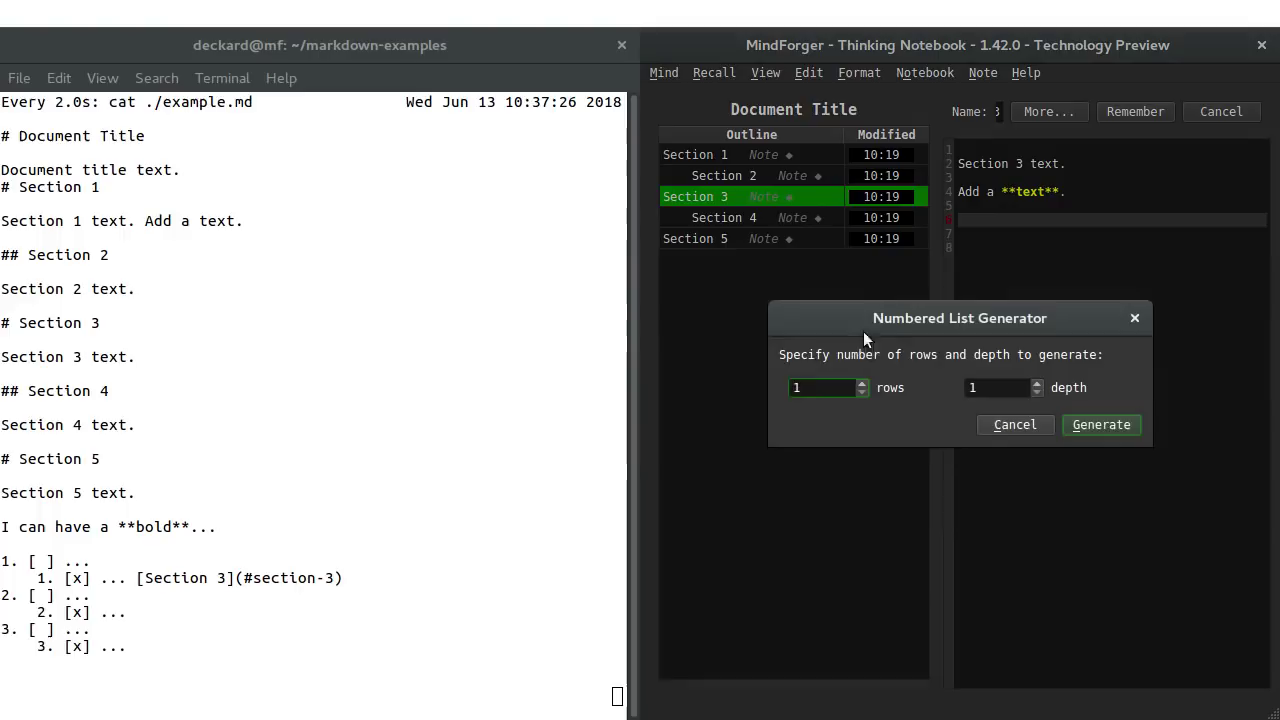
{"action": "left_click_drag", "start_coordinate": [831, 389], "coordinate": [786, 389]}
{"action": "type", "text": "3"}
{"action": "left_click_drag", "start_coordinate": [968, 392], "coordinate": [989, 390]}
{"action": "type", "text": "2"}
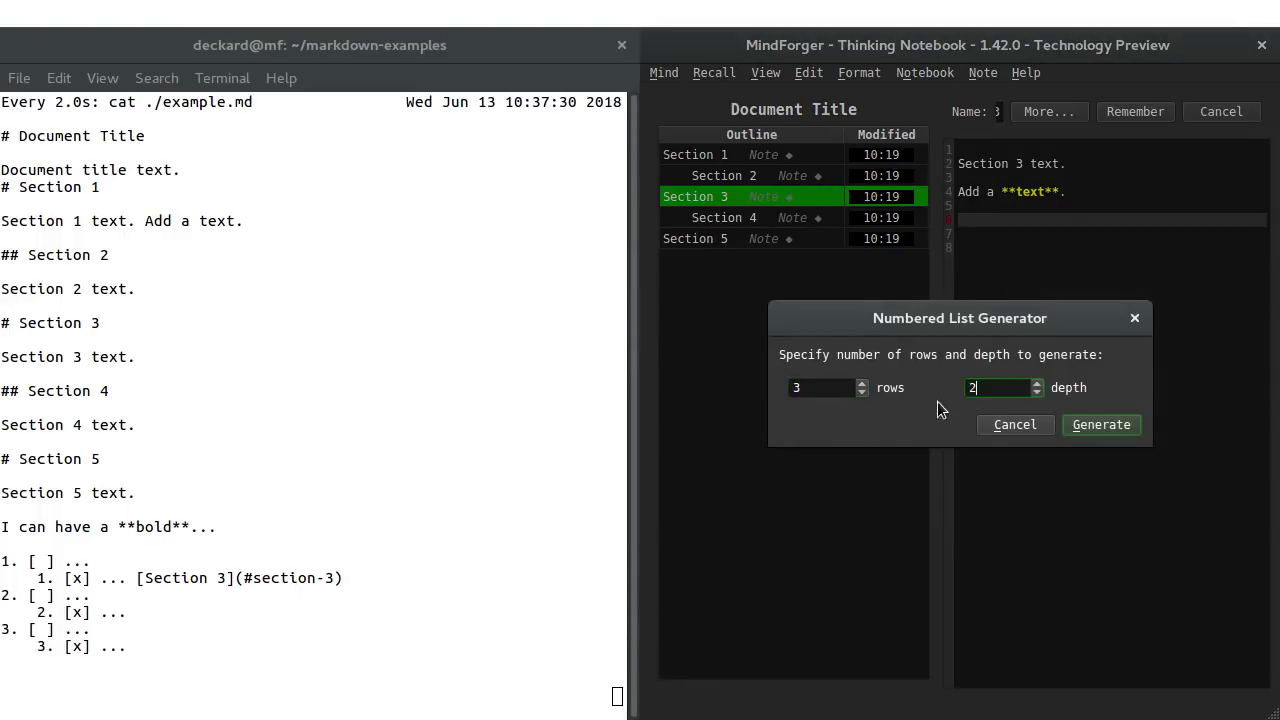
{"action": "left_click", "coordinate": [1081, 430]}
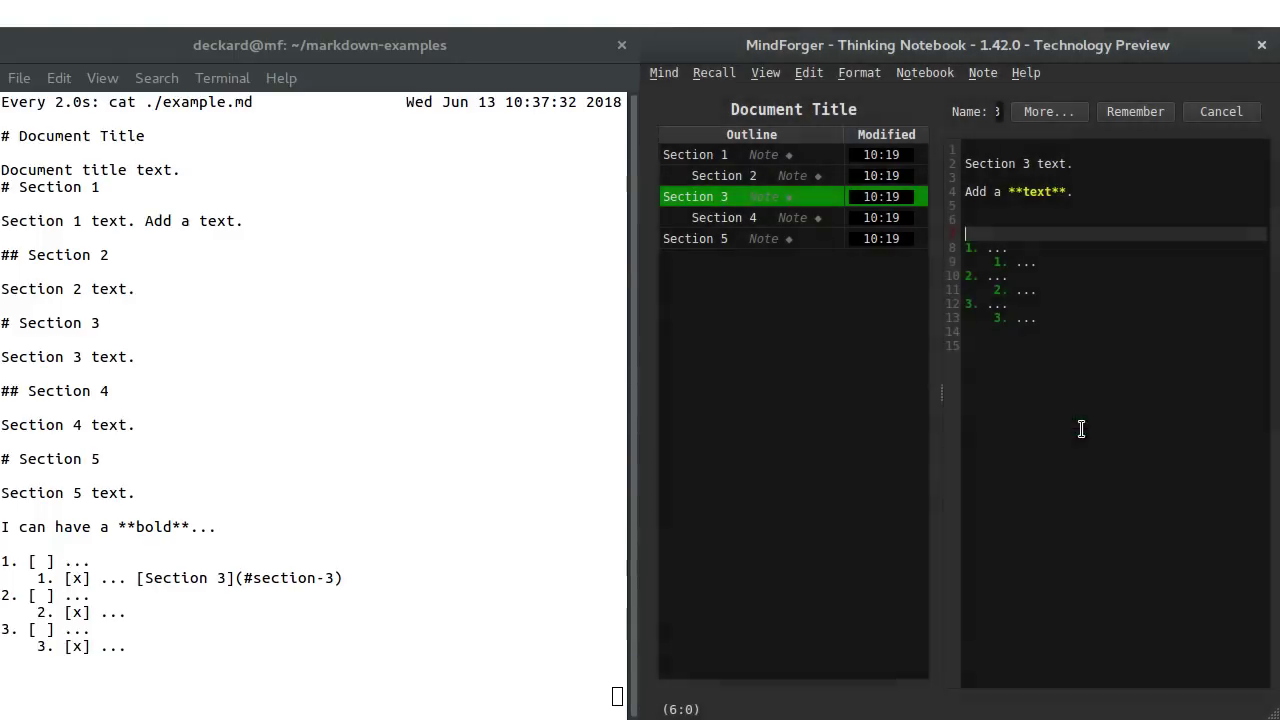
{"action": "key", "text": "BackSpace"}
{"action": "key", "text": "BackSpace"}
Step: Replace the placeholder of the second top-level list item with "I like "
{"action": "key", "text": "Down"}
{"action": "key", "text": "Down"}
{"action": "key", "text": "Down"}
{"action": "key", "text": "Down"}
{"action": "key", "text": "Down"}
{"action": "key", "text": "Down"}
{"action": "key", "text": "Down"}
{"action": "key", "text": "Up"}
{"action": "key", "text": "Up"}
{"action": "key", "text": "Up"}
{"action": "key", "text": "Up"}
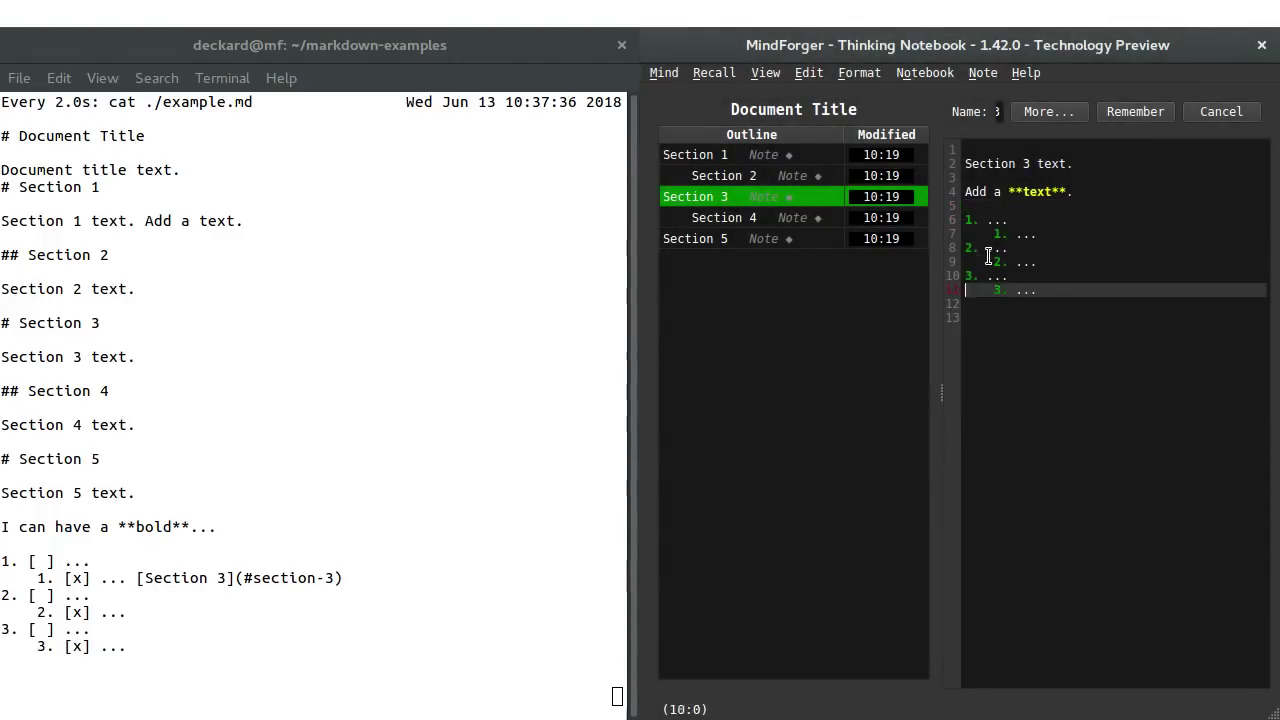
{"action": "key", "text": "End"}
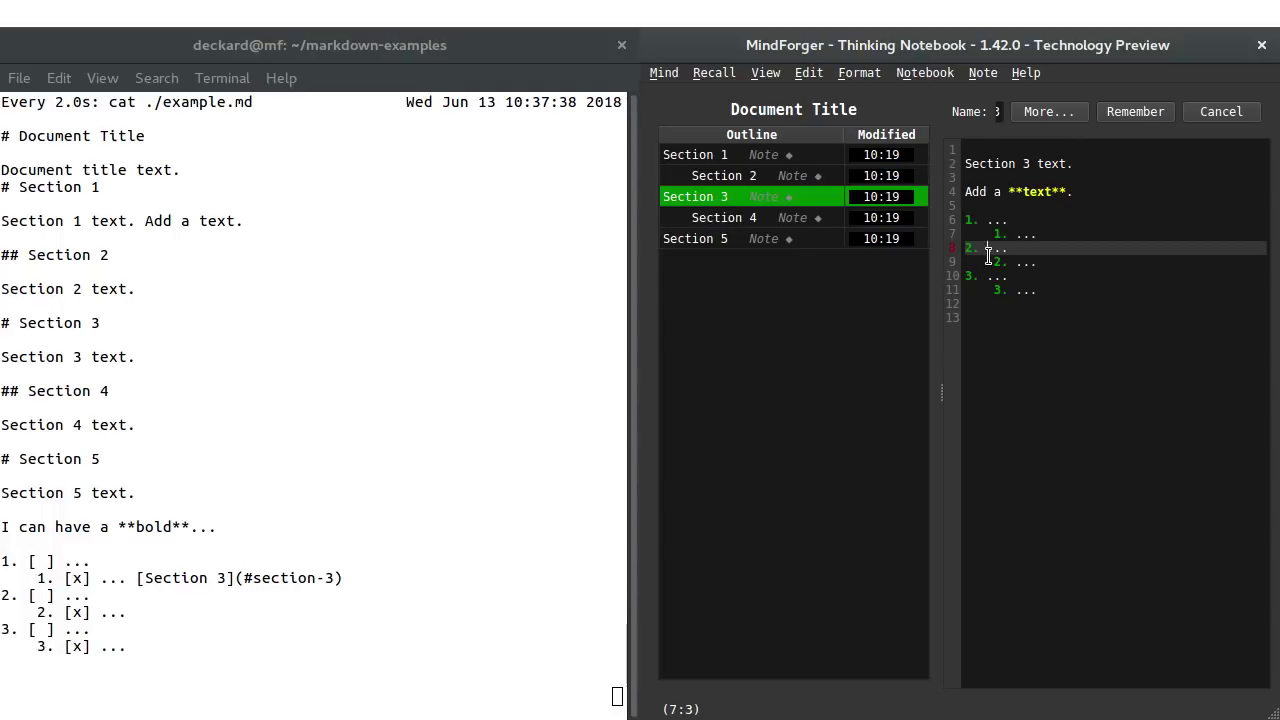
{"action": "key", "text": "BackSpace"}
{"action": "type", "text": "[ "}
{"action": "type", "text": "like"}
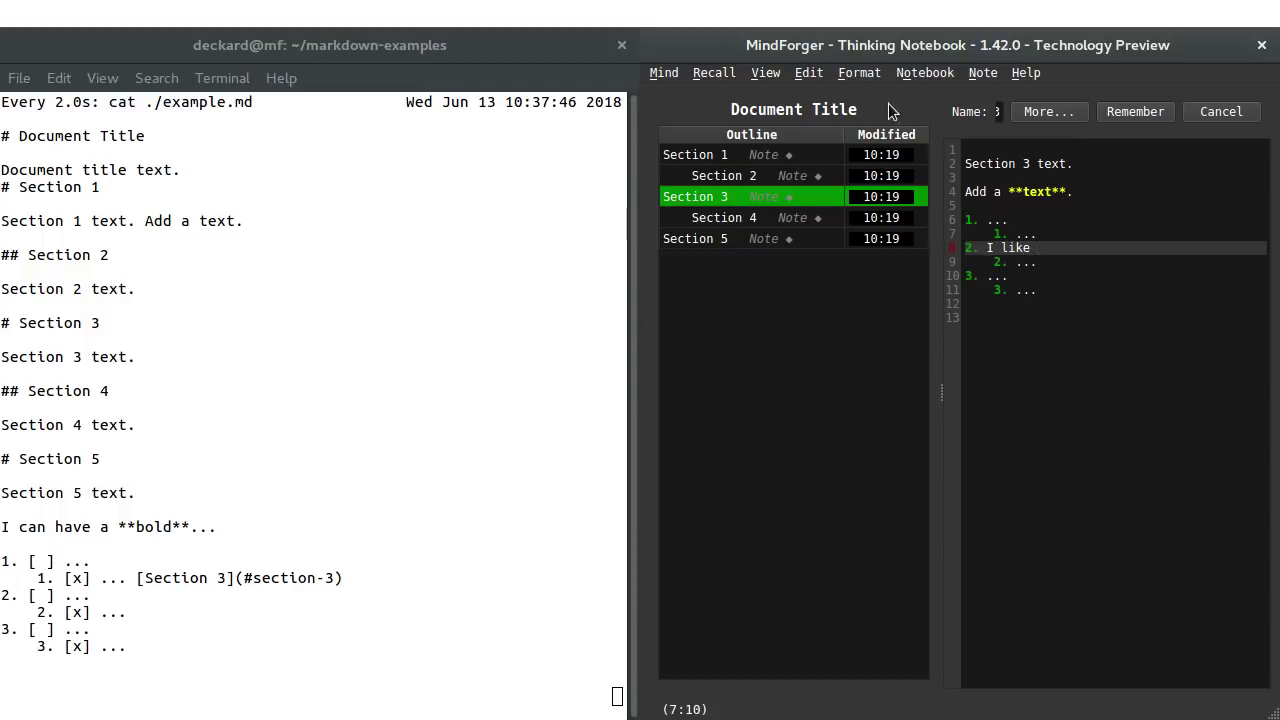
Step: Insert a link to the note Section 5 after "I like" in the second list item
{"action": "left_click", "coordinate": [859, 72]}
{"action": "left_click", "coordinate": [877, 361]}
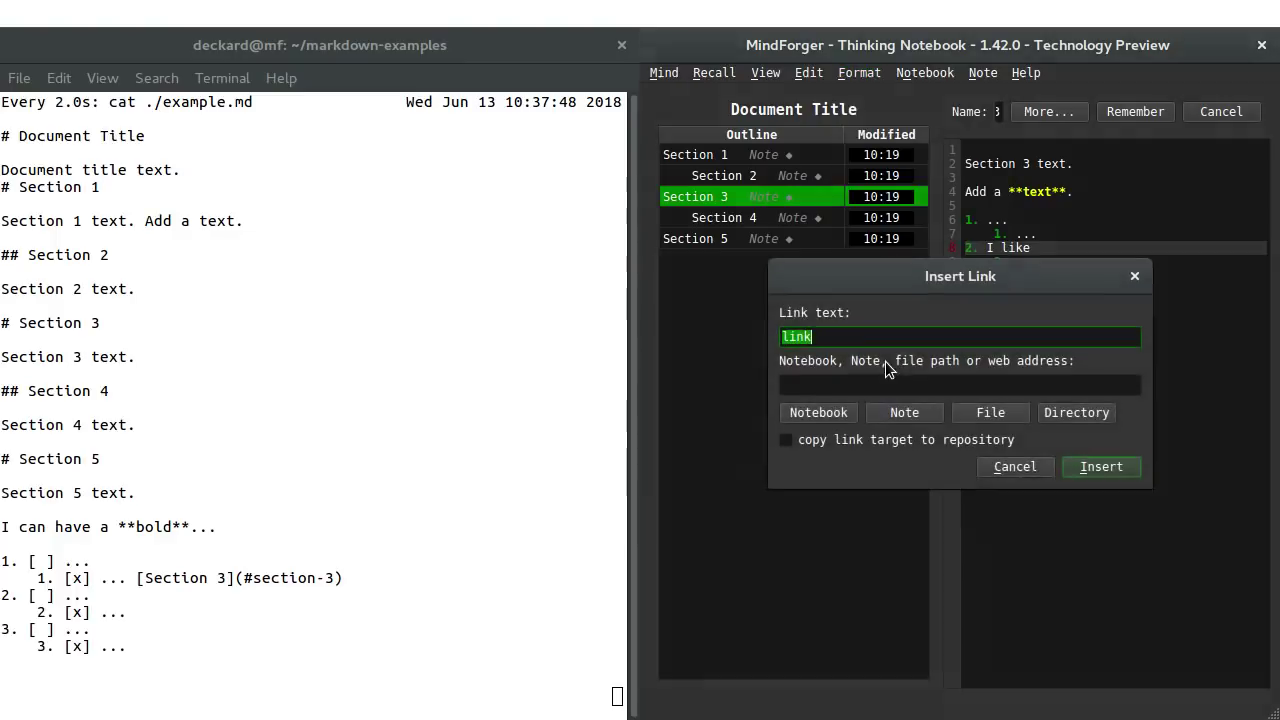
{"action": "left_click", "coordinate": [879, 410]}
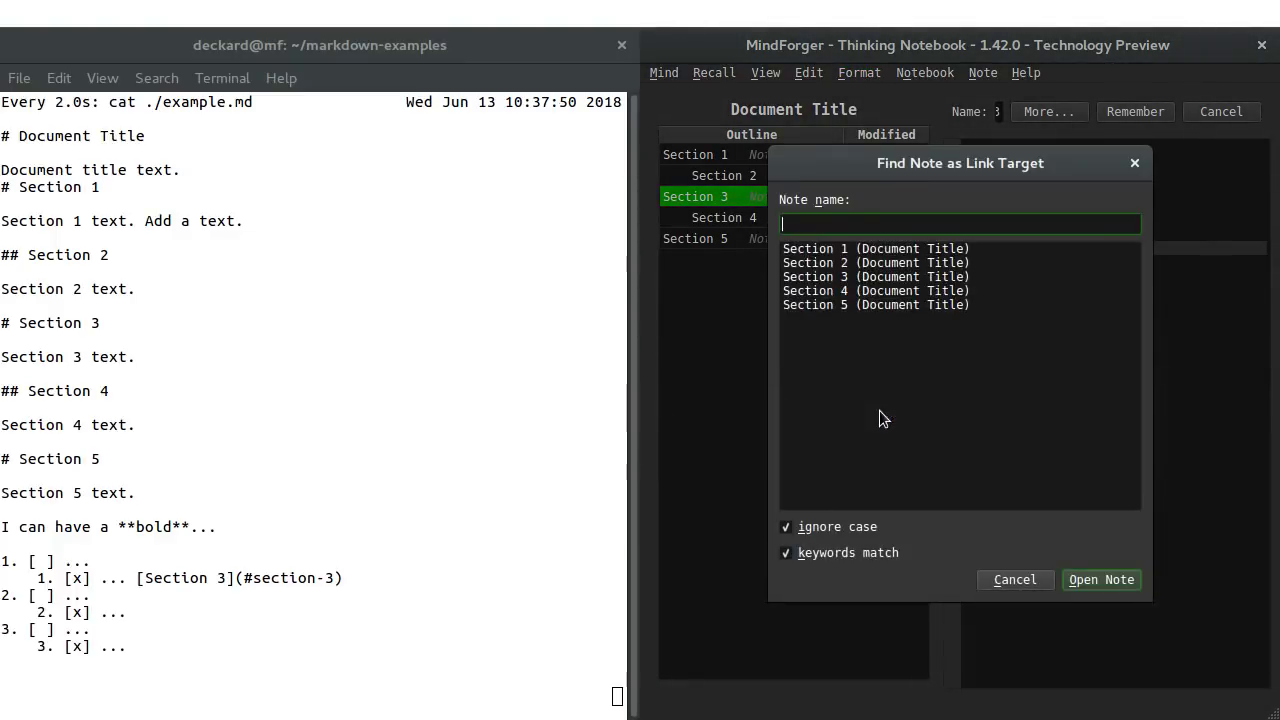
{"action": "left_click", "coordinate": [866, 305]}
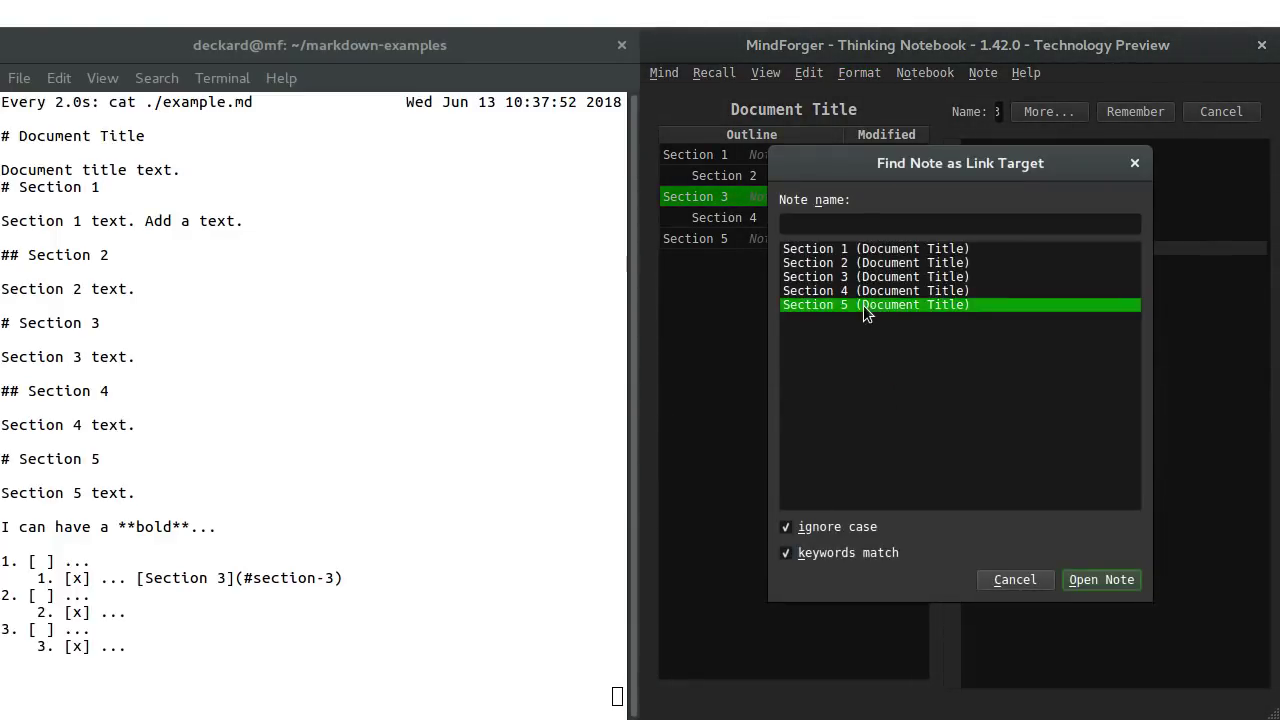
{"action": "left_click", "coordinate": [1100, 580]}
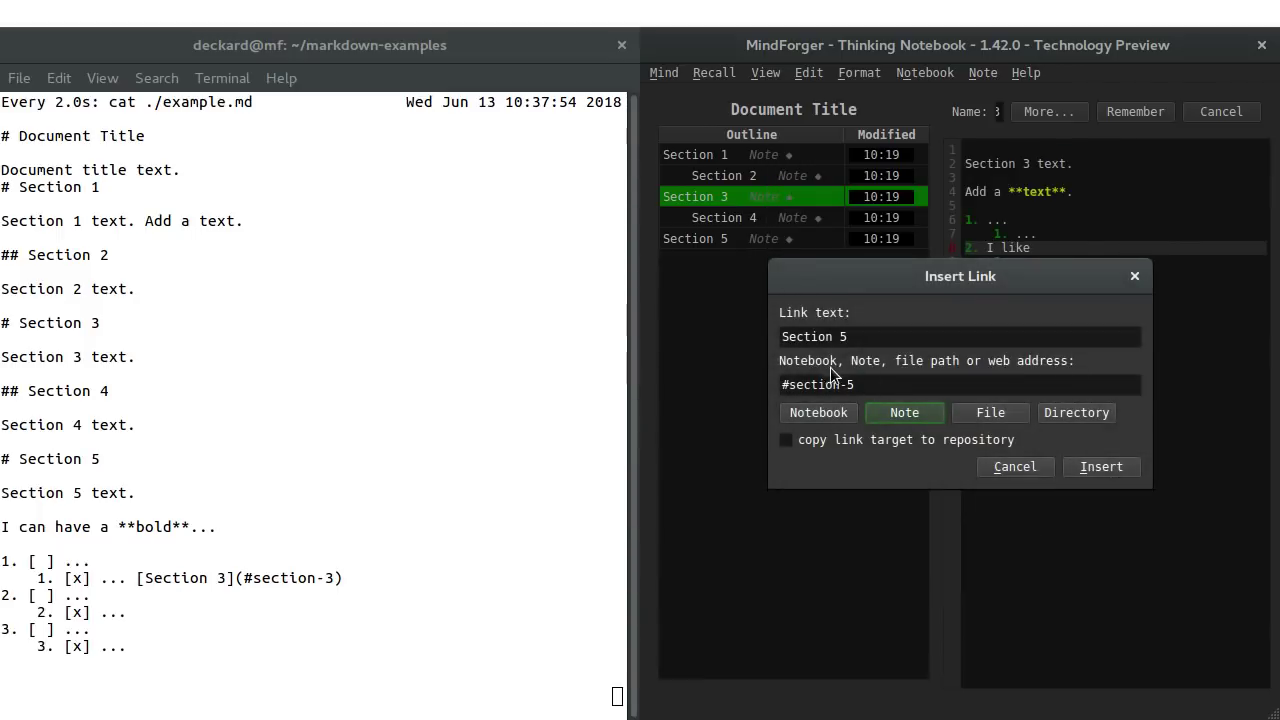
{"action": "left_click", "coordinate": [1072, 468]}
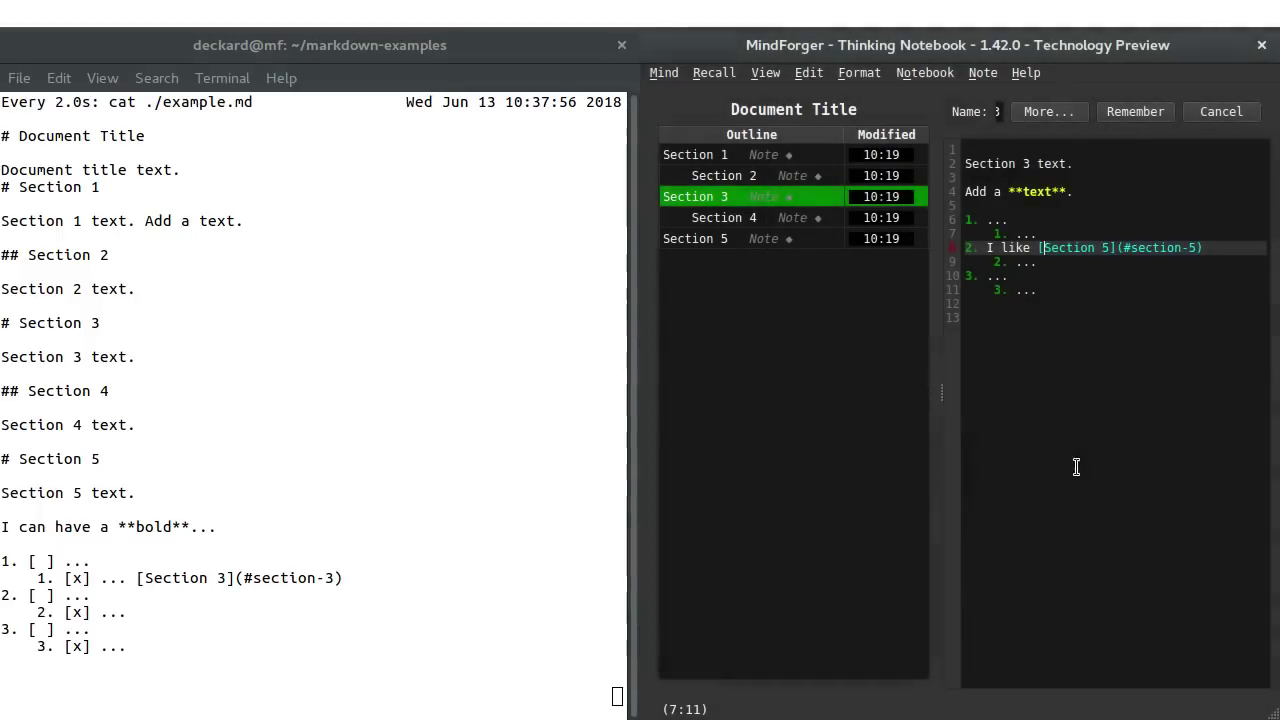
Step: Save the edited Section 3 note and follow its link to Section 5
{"action": "left_click", "coordinate": [1096, 274]}
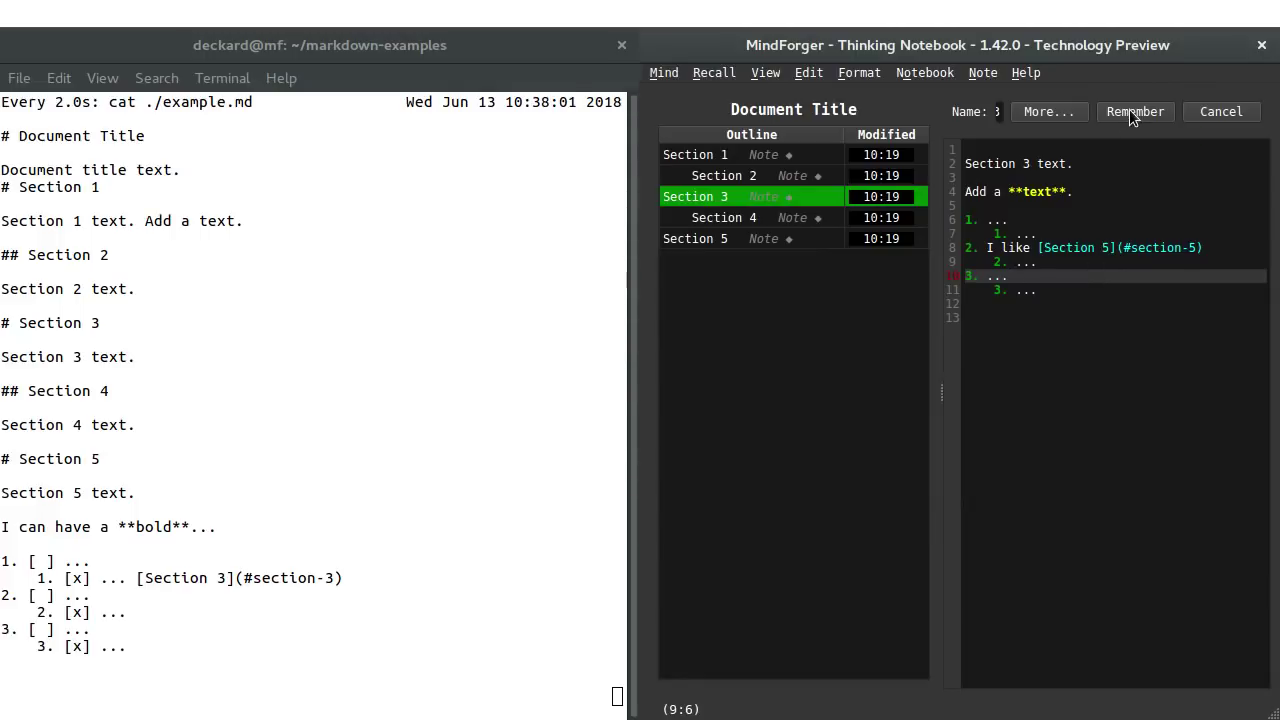
{"action": "left_click", "coordinate": [1103, 354]}
{"action": "key", "text": "alt+Left"}
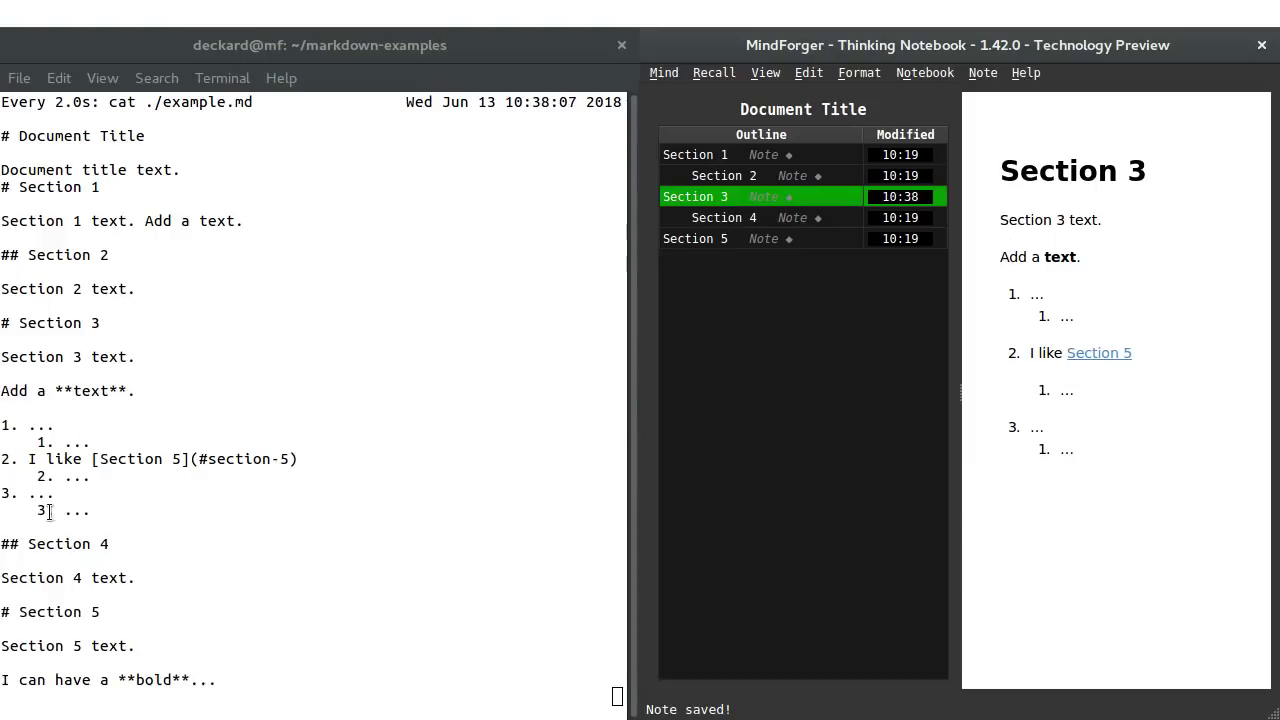
{"action": "left_click", "coordinate": [1083, 354]}
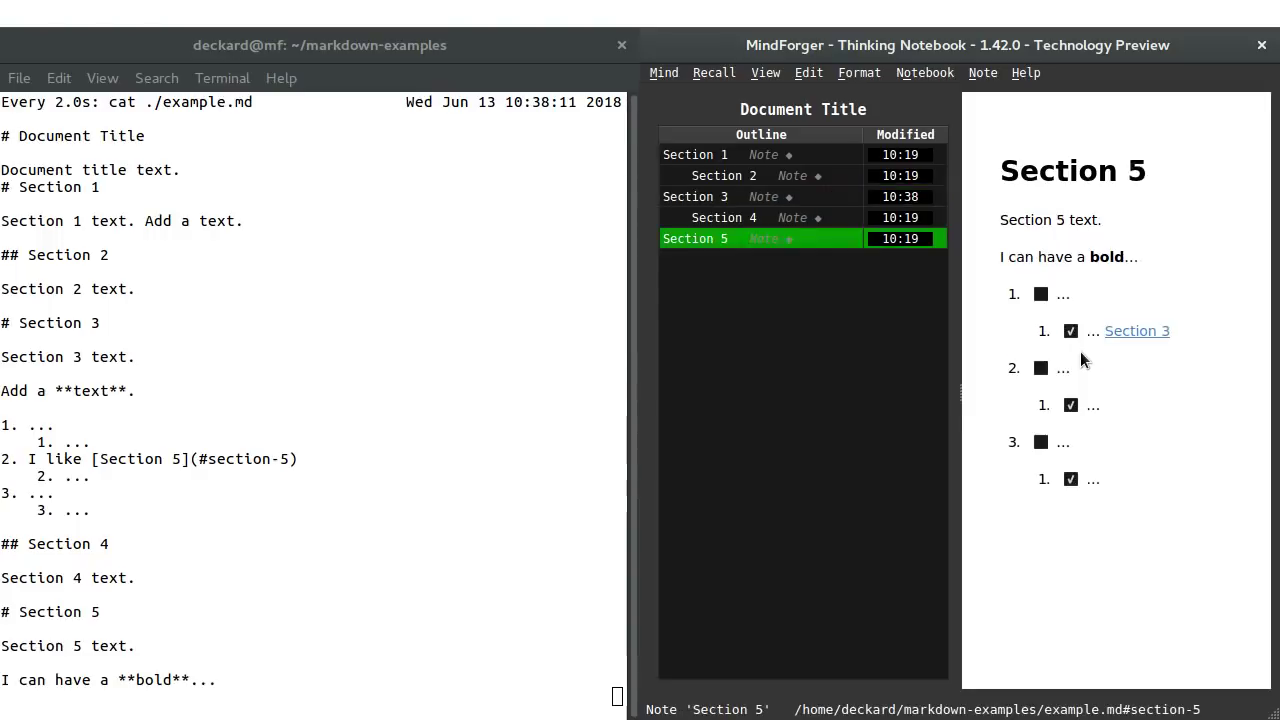
Step: Delete the bold paragraph and the checkbox list from Section 5, keeping "Section 5 text.", and save the note
{"action": "double_click", "coordinate": [1124, 265]}
{"action": "left_click_drag", "start_coordinate": [1083, 294], "coordinate": [960, 200]}
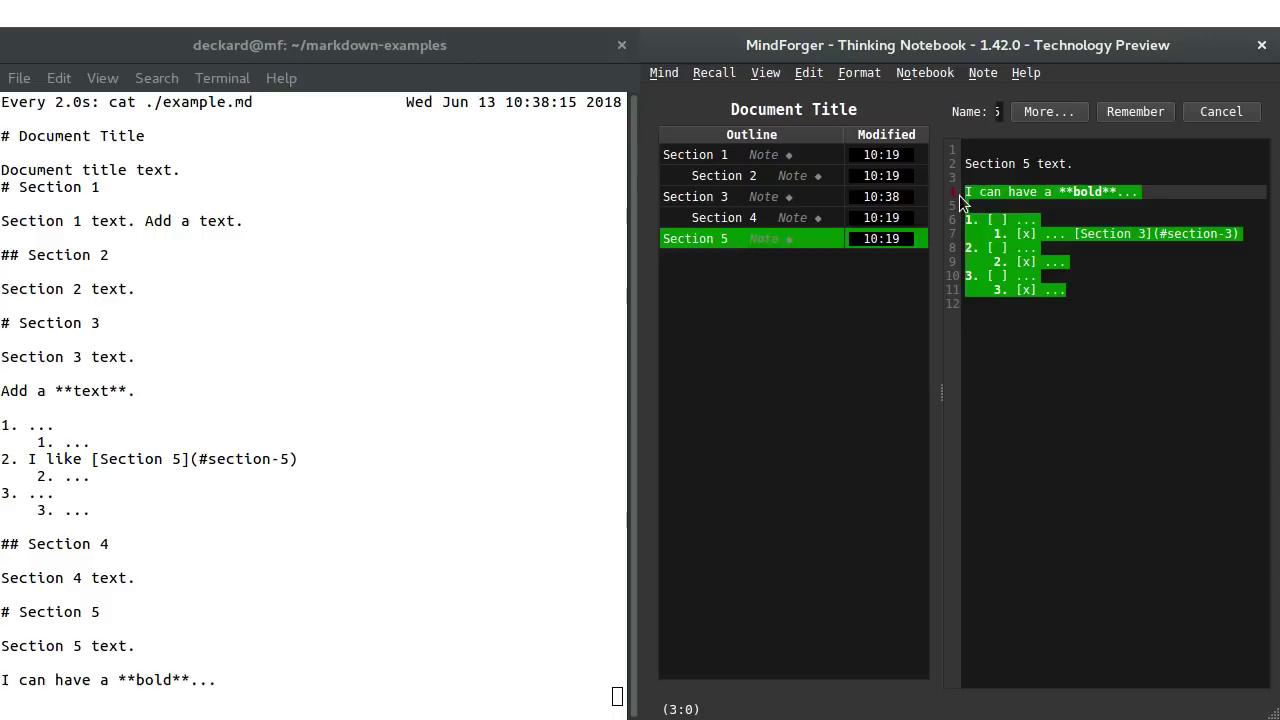
{"action": "key", "text": "Delete"}
{"action": "key", "text": "ctrl+s"}
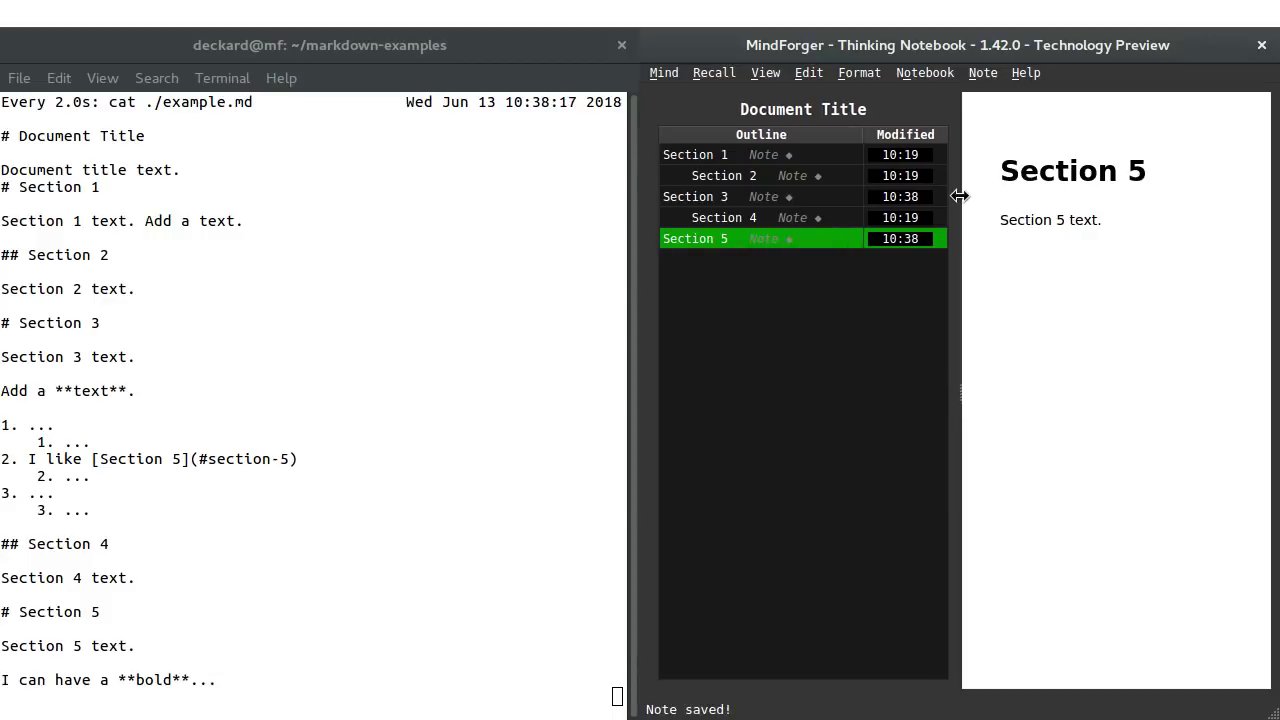
Step: Delete the "Add a text." paragraph and the numbered list from Section 3 and save the note
{"action": "left_click", "coordinate": [832, 197]}
{"action": "double_click", "coordinate": [1047, 295]}
{"action": "left_click_drag", "start_coordinate": [1083, 292], "coordinate": [958, 197]}
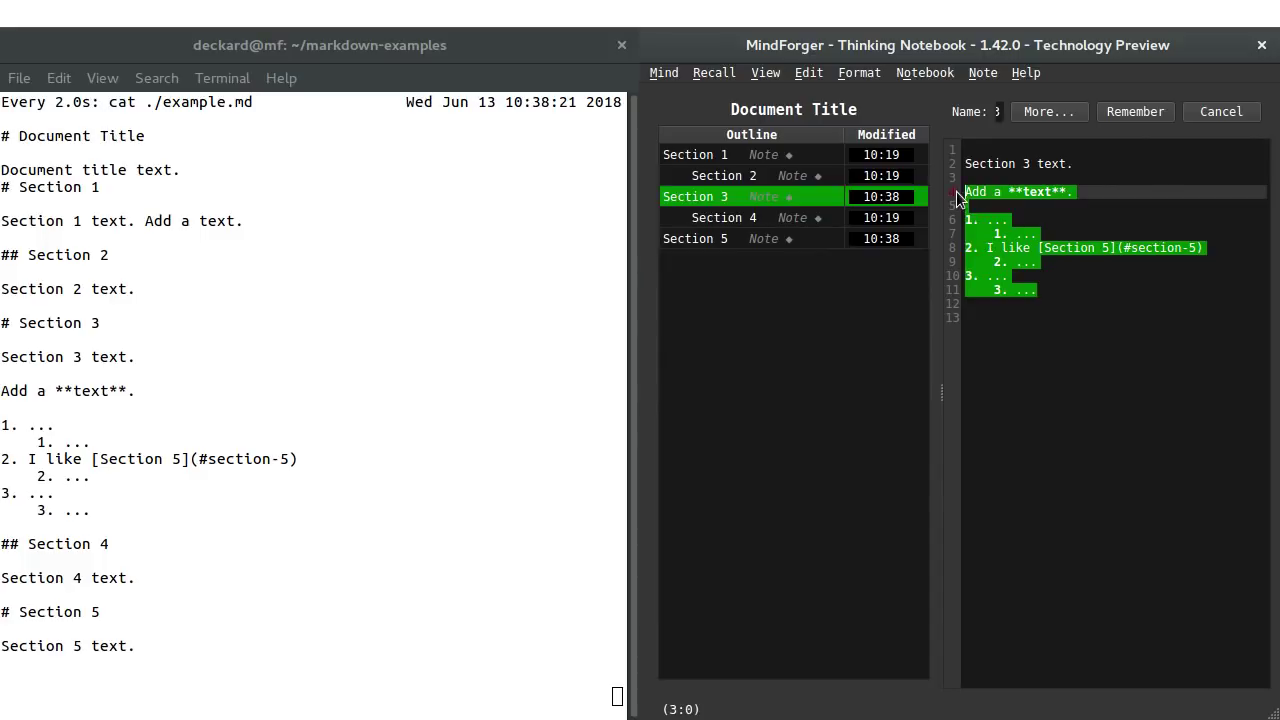
{"action": "key", "text": "Delete"}
{"action": "key", "text": "ctrl+s"}
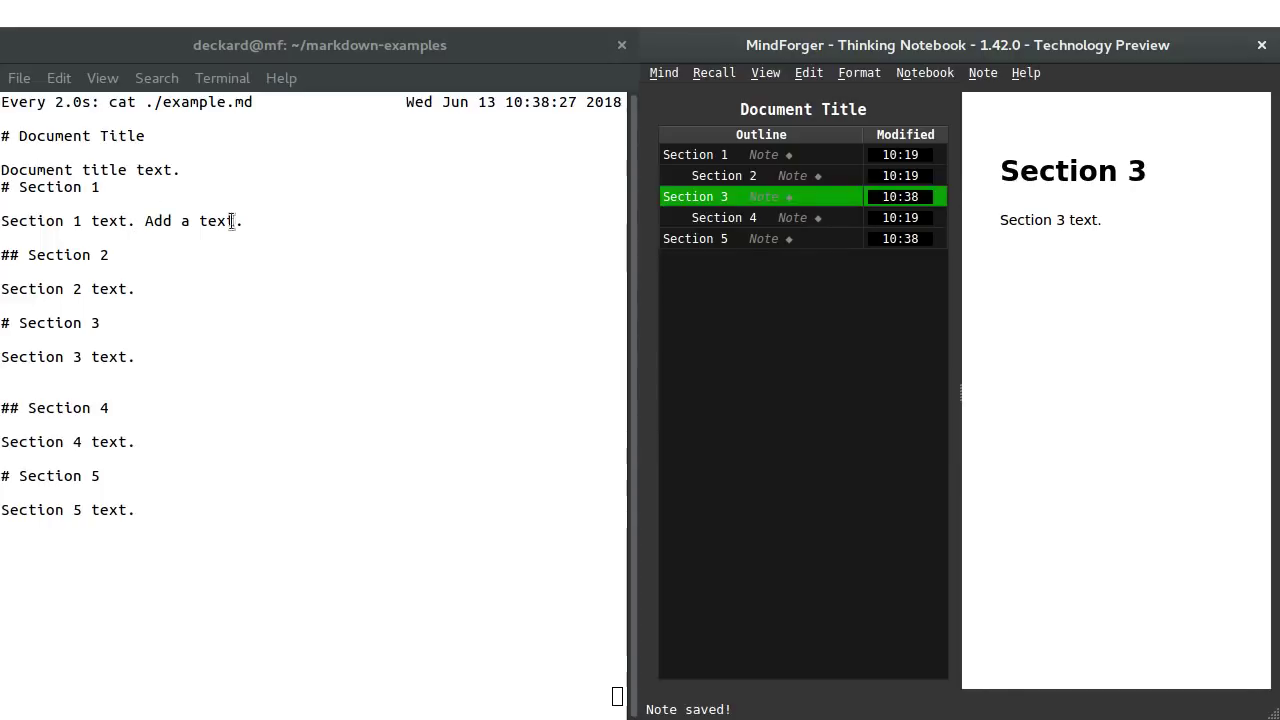
Step: Remove the sentence "Add a text." from Section 1, keeping "Section 1 text.", and save the note
{"action": "left_click", "coordinate": [765, 153]}
{"action": "double_click", "coordinate": [1050, 200]}
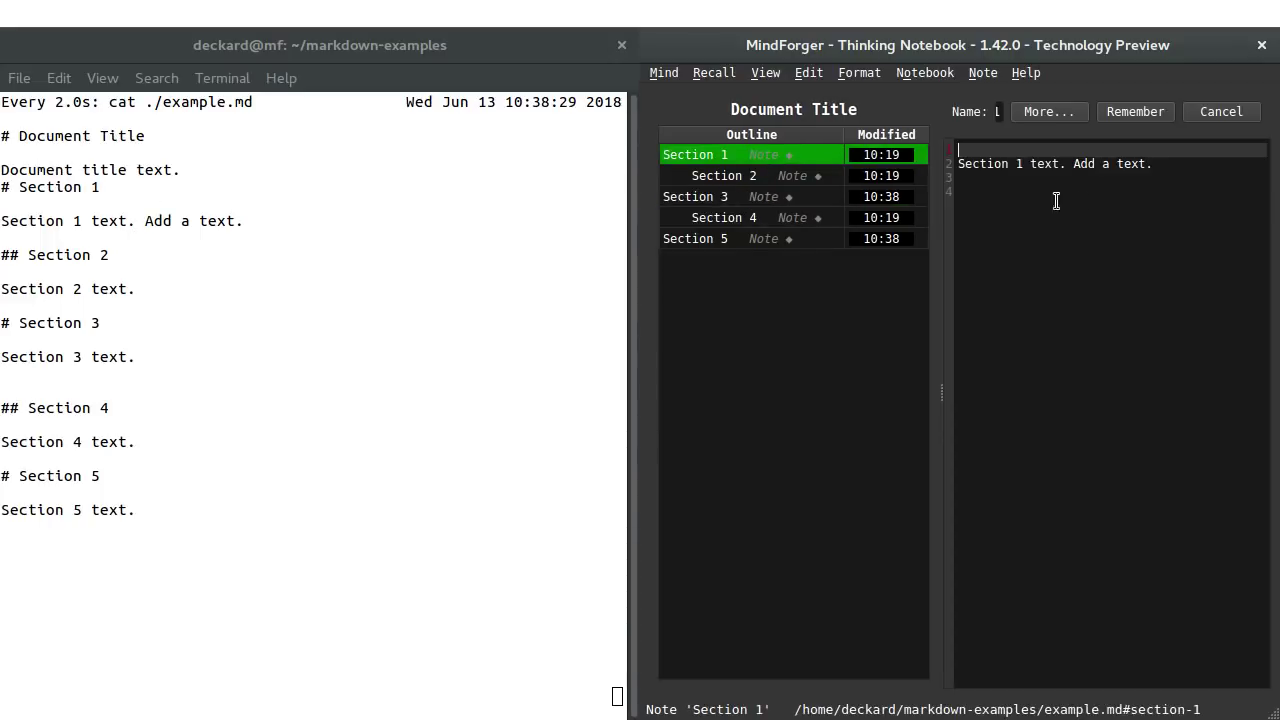
{"action": "left_click_drag", "start_coordinate": [1075, 164], "coordinate": [1231, 170]}
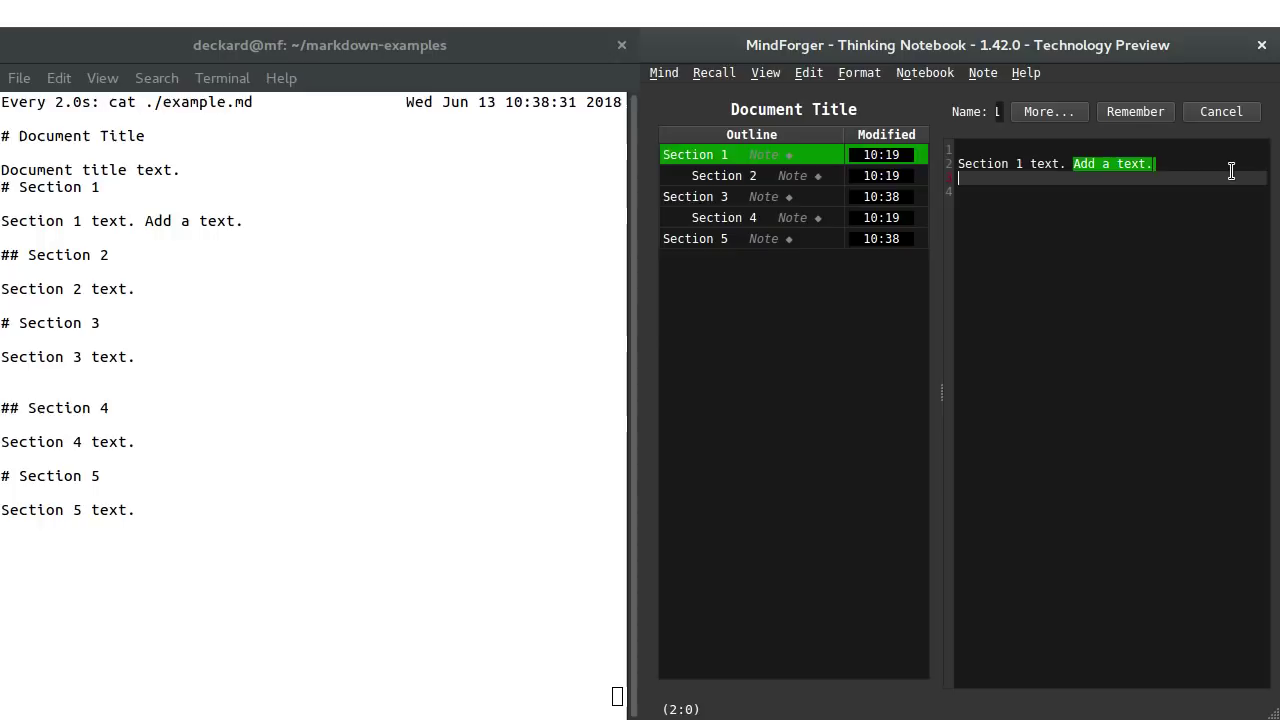
{"action": "key", "text": "Up"}
{"action": "key", "text": "End"}
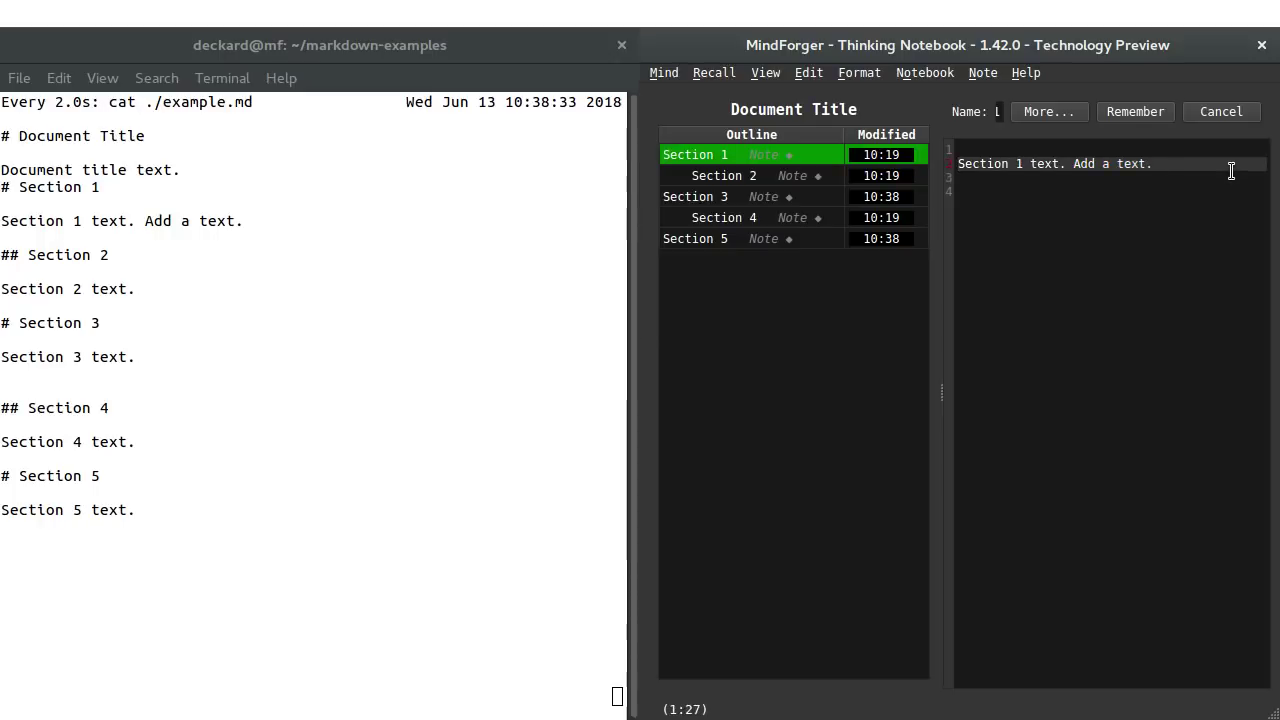
{"action": "key", "text": "shift+Left"}
{"action": "key", "text": "shift+Left"}
{"action": "key", "text": "shift+Left"}
{"action": "key", "text": "shift+Left"}
{"action": "key", "text": "Left"}
{"action": "key", "text": "Left"}
{"action": "key", "text": "Left"}
{"action": "key", "text": "Left"}
{"action": "key", "text": "Left"}
{"action": "key", "text": "Left"}
{"action": "key", "text": "Left"}
{"action": "key", "text": "Left"}
{"action": "key", "text": "Left"}
{"action": "key", "text": "Right"}
{"action": "key", "text": "Right"}
{"action": "key", "text": "shift+Right"}
{"action": "key", "text": "shift+Right"}
{"action": "key", "text": "shift+Right"}
{"action": "key", "text": "shift+Right"}
{"action": "key", "text": "shift+Right"}
{"action": "key", "text": "shift+Right"}
{"action": "key", "text": "shift+Right"}
{"action": "key", "text": "shift+Right"}
{"action": "key", "text": "shift+Right"}
{"action": "key", "text": "shift+Right"}
{"action": "key", "text": "shift+Right"}
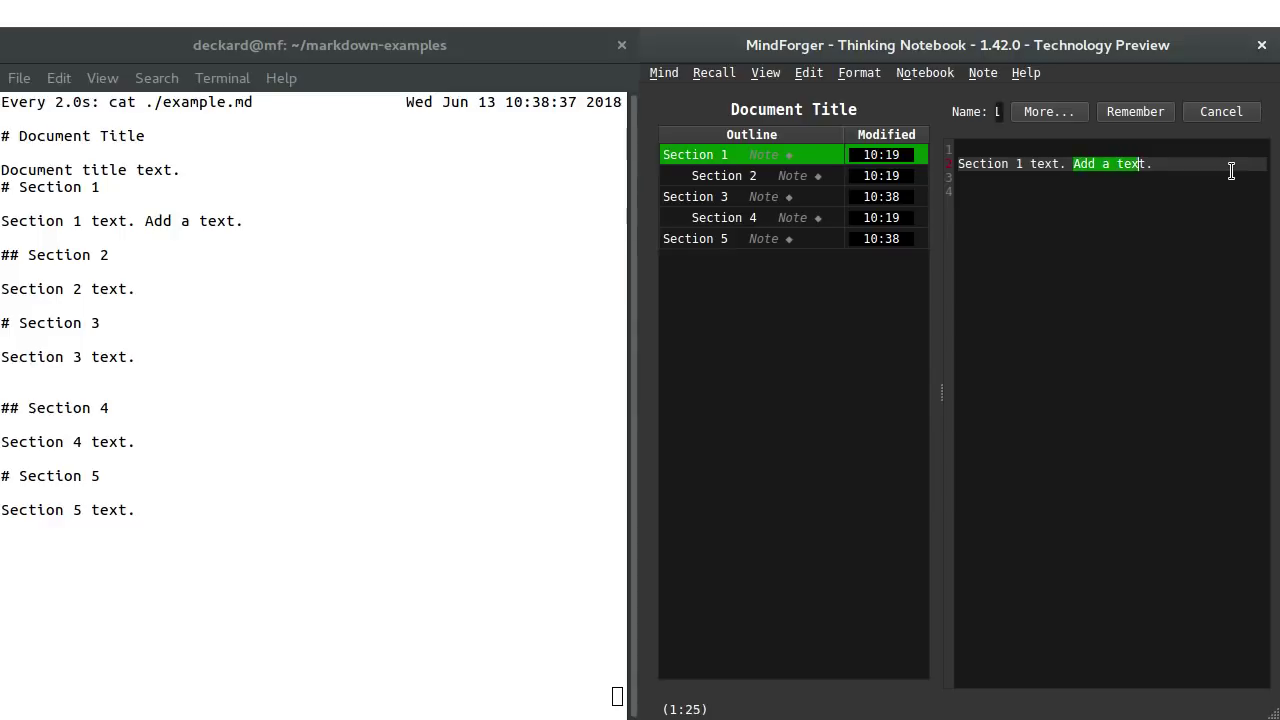
{"action": "key", "text": "BackSpace"}
{"action": "key", "text": "alt+Left"}
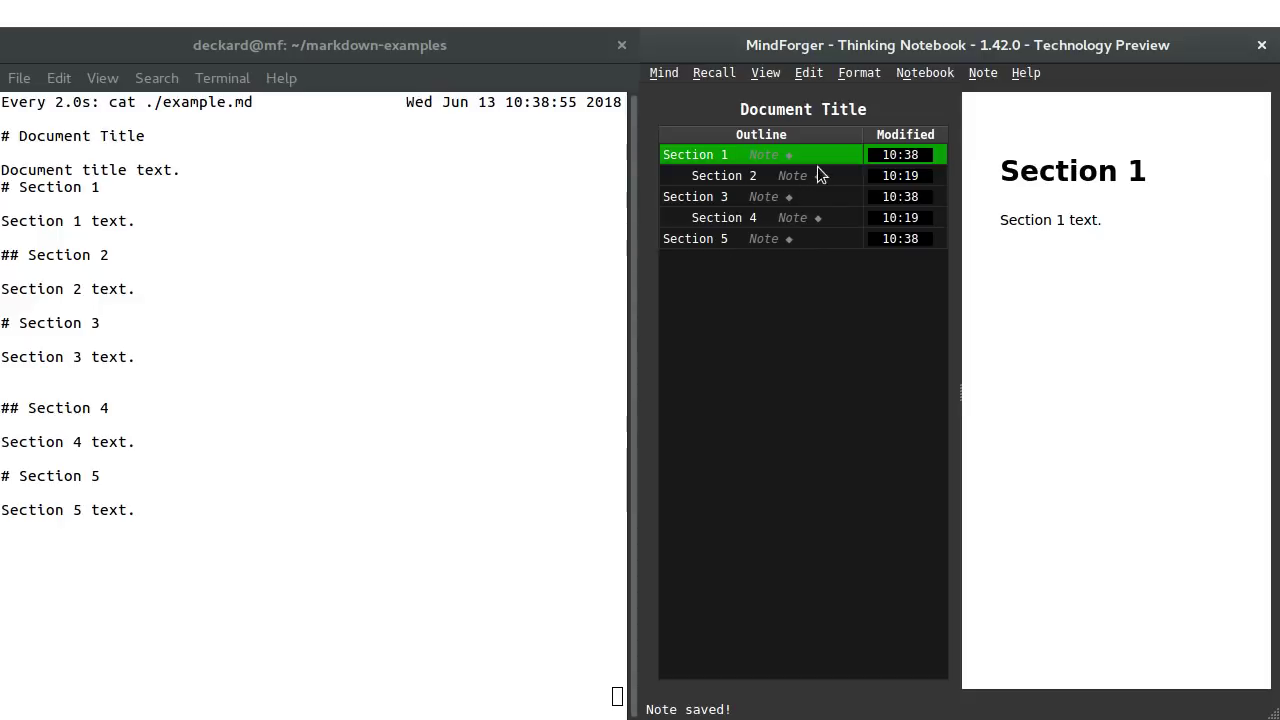
Step: Move Section 3 with its subsection down below Section 5 and demote it one level
{"action": "left_click", "coordinate": [792, 197]}
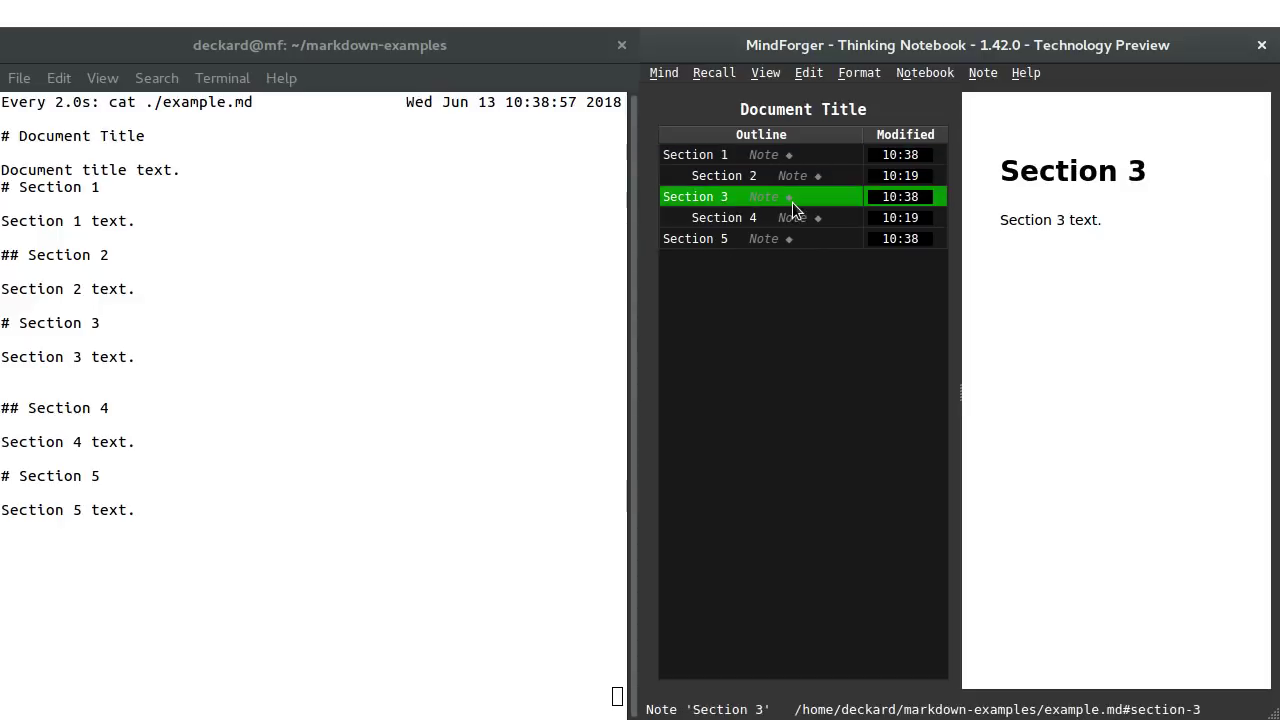
{"action": "key", "text": "ctrl+Down"}
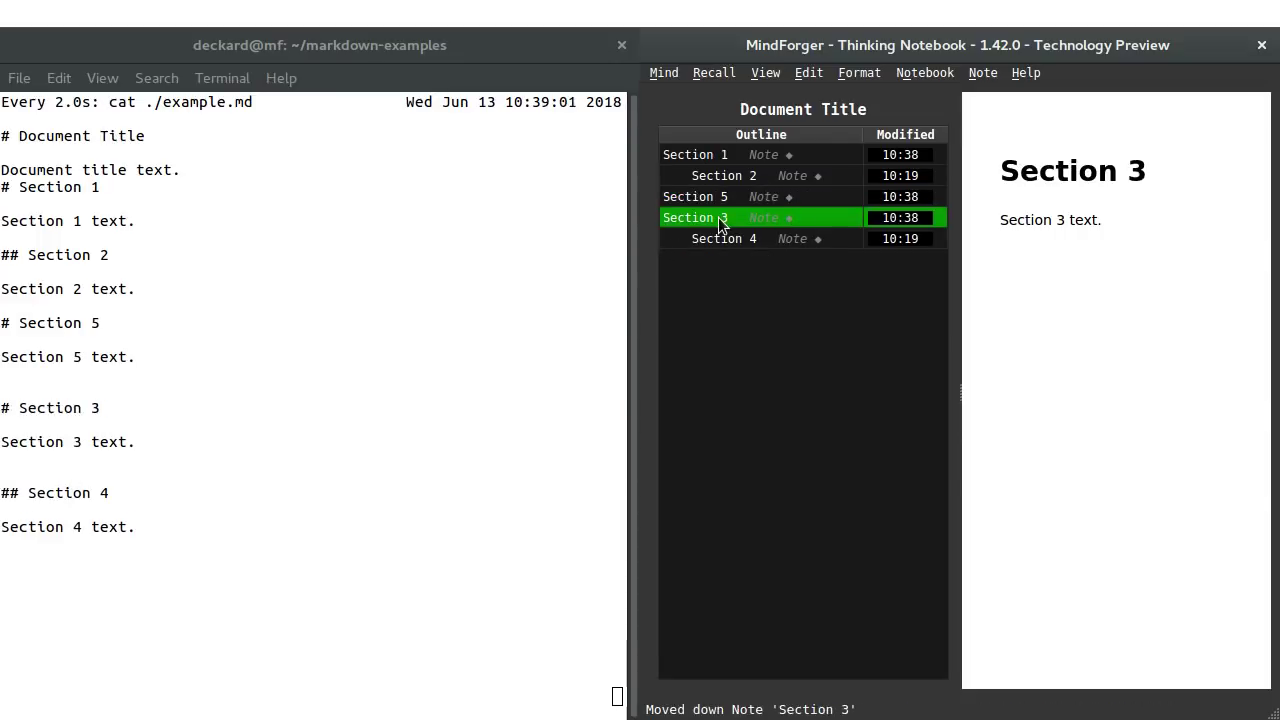
{"action": "key", "text": "ctrl+Right"}
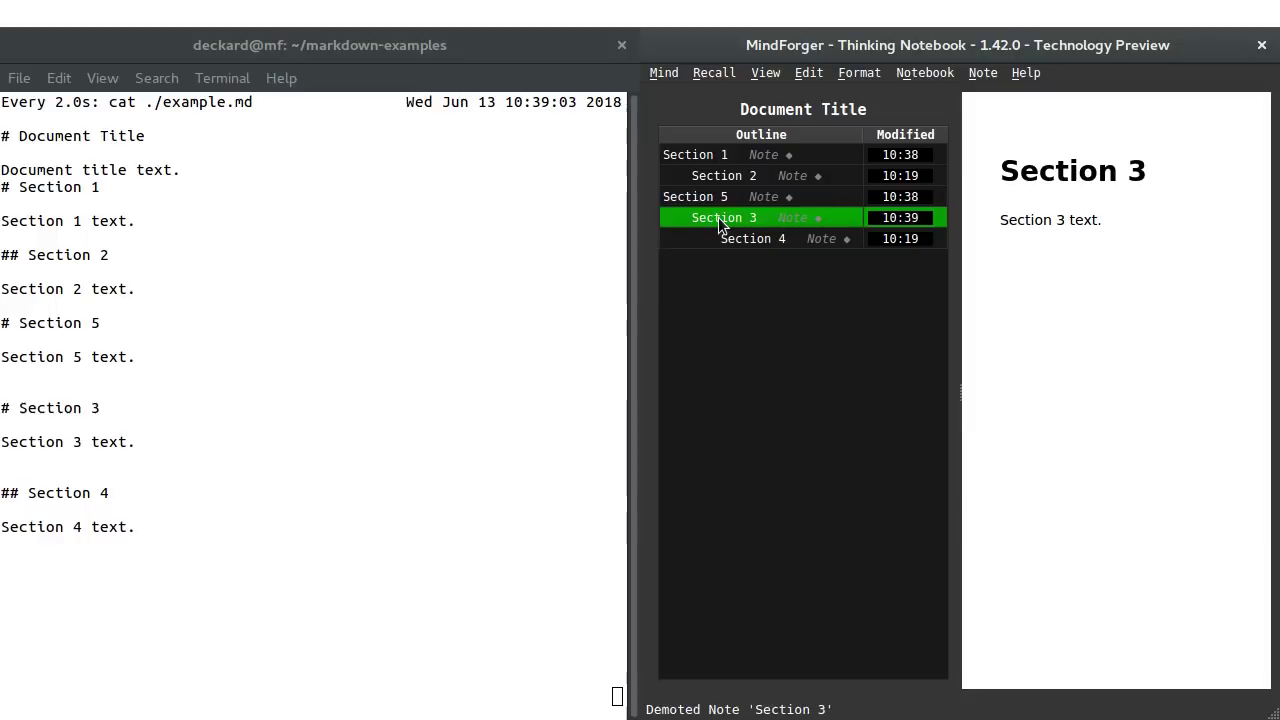
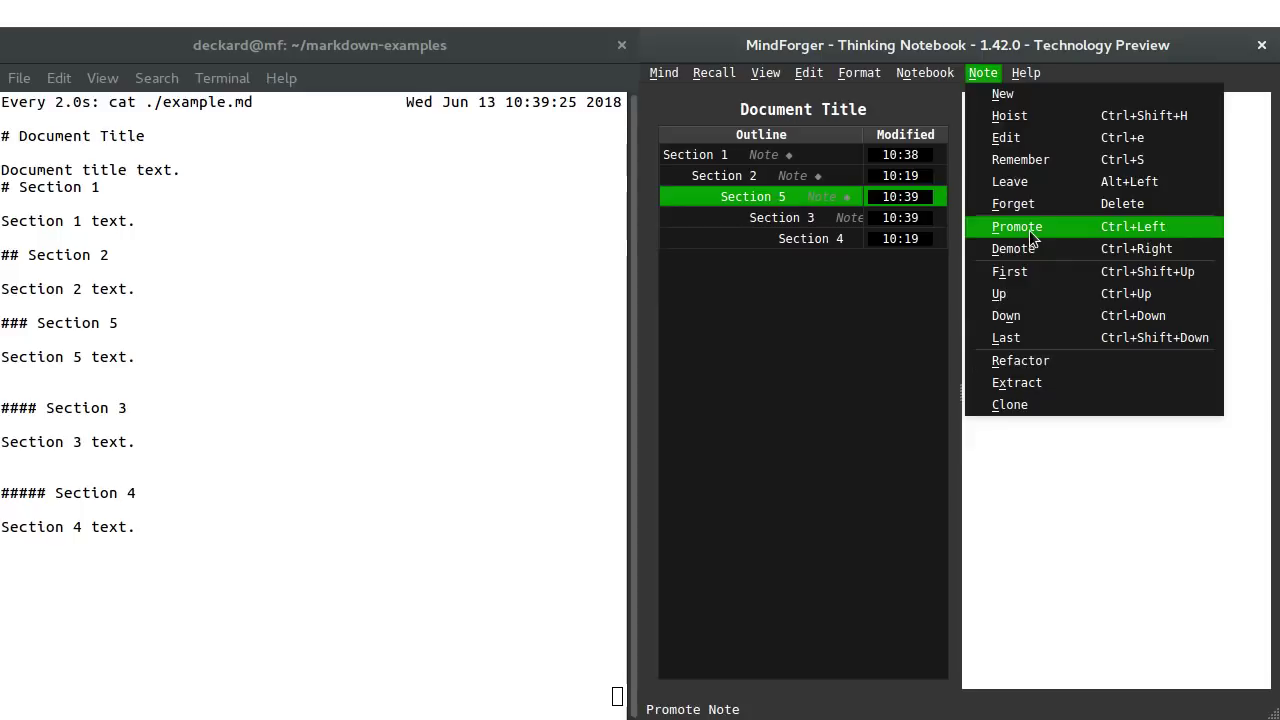
Step: Promote Section 5 by one level, together with its nested sections
{"action": "left_click", "coordinate": [1030, 234]}
{"action": "left_click", "coordinate": [980, 73]}
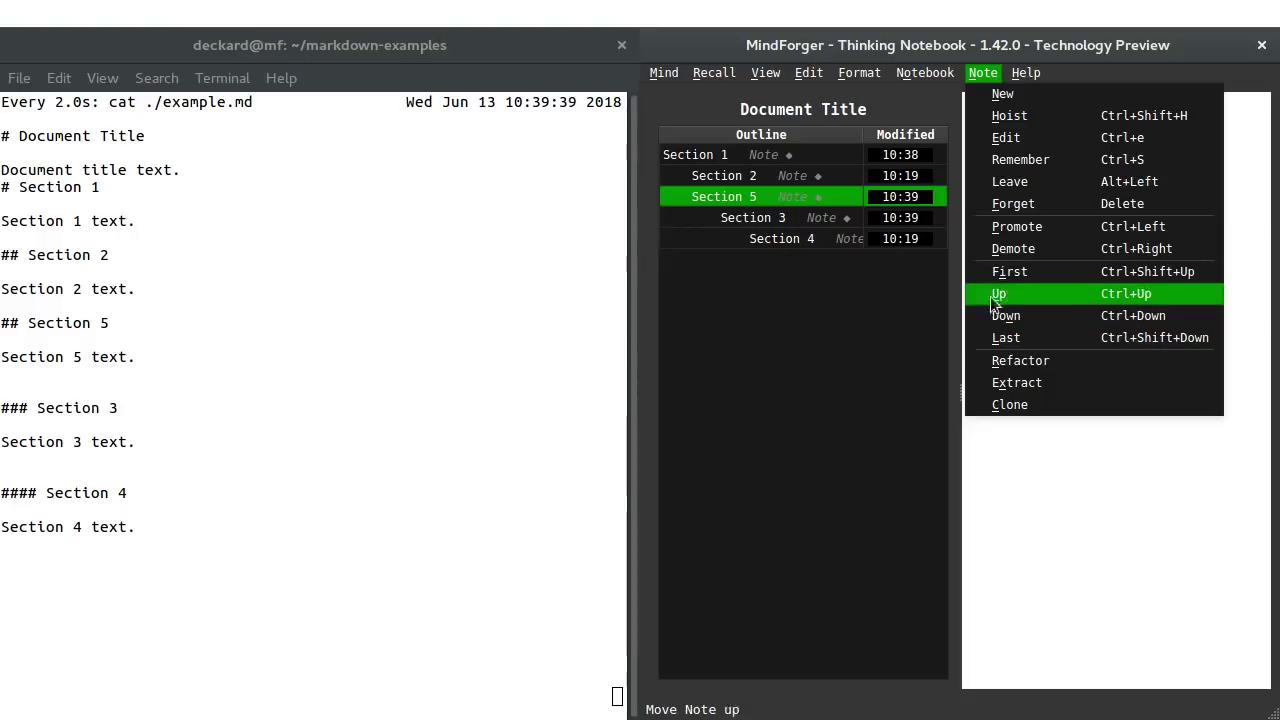
{"action": "left_click", "coordinate": [790, 250]}
Step: Promote Section 3 and Section 4 to the same outline level as Section 5
{"action": "left_click", "coordinate": [772, 225]}
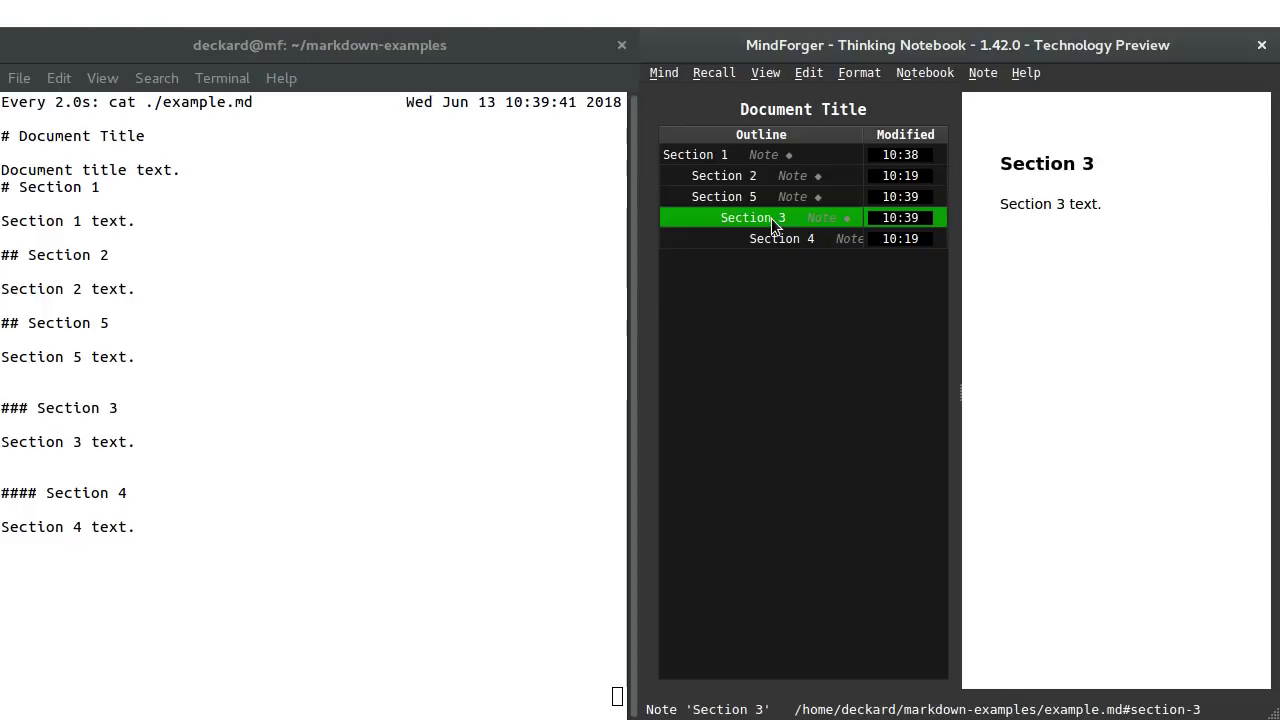
{"action": "key", "text": "Up"}
{"action": "key", "text": "Down"}
{"action": "key", "text": "Up"}
{"action": "key", "text": "Down"}
{"action": "key", "text": "Down"}
{"action": "key", "text": "ctrl+Left"}
{"action": "key", "text": "Up"}
{"action": "key", "text": "ctrl+Left"}
{"action": "key", "text": "Down"}
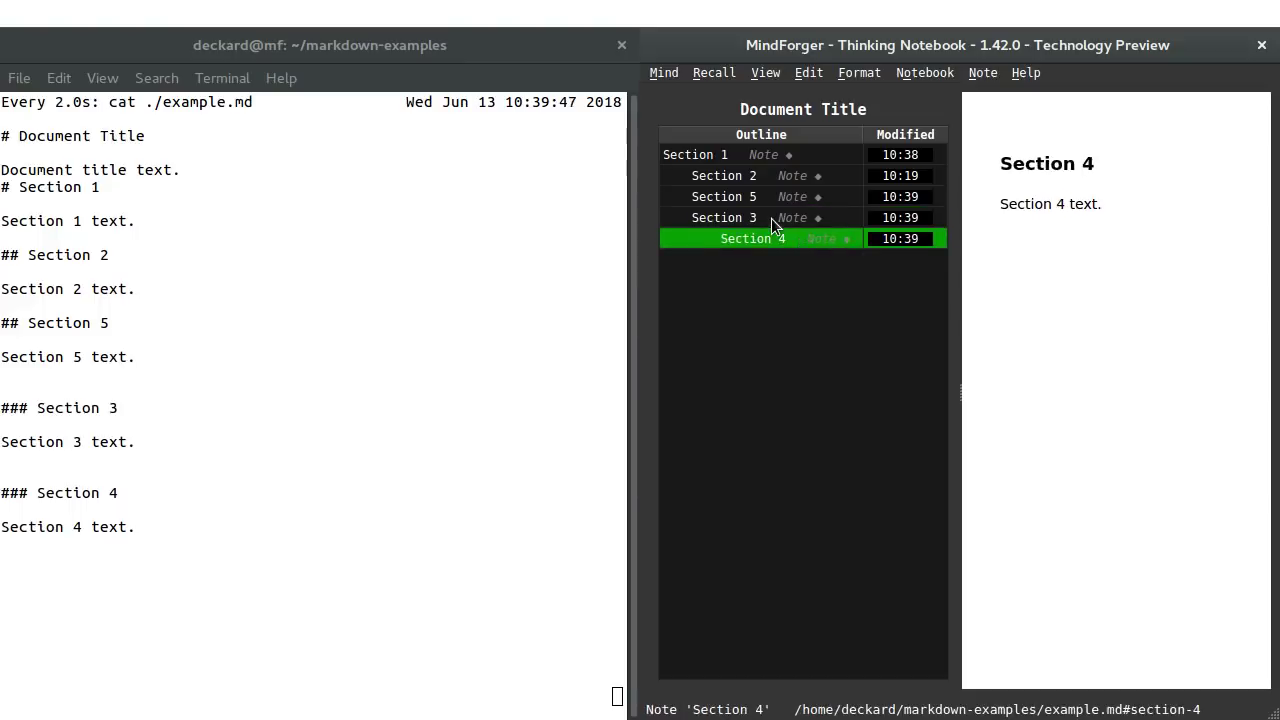
{"action": "key", "text": "ctrl+Left"}
Step: Move Section 5 down two places to the end of the outline, below Section 4
{"action": "key", "text": "Up"}
{"action": "key", "text": "Up"}
{"action": "key", "text": "ctrl+Down"}
{"action": "key", "text": "ctrl+Down"}
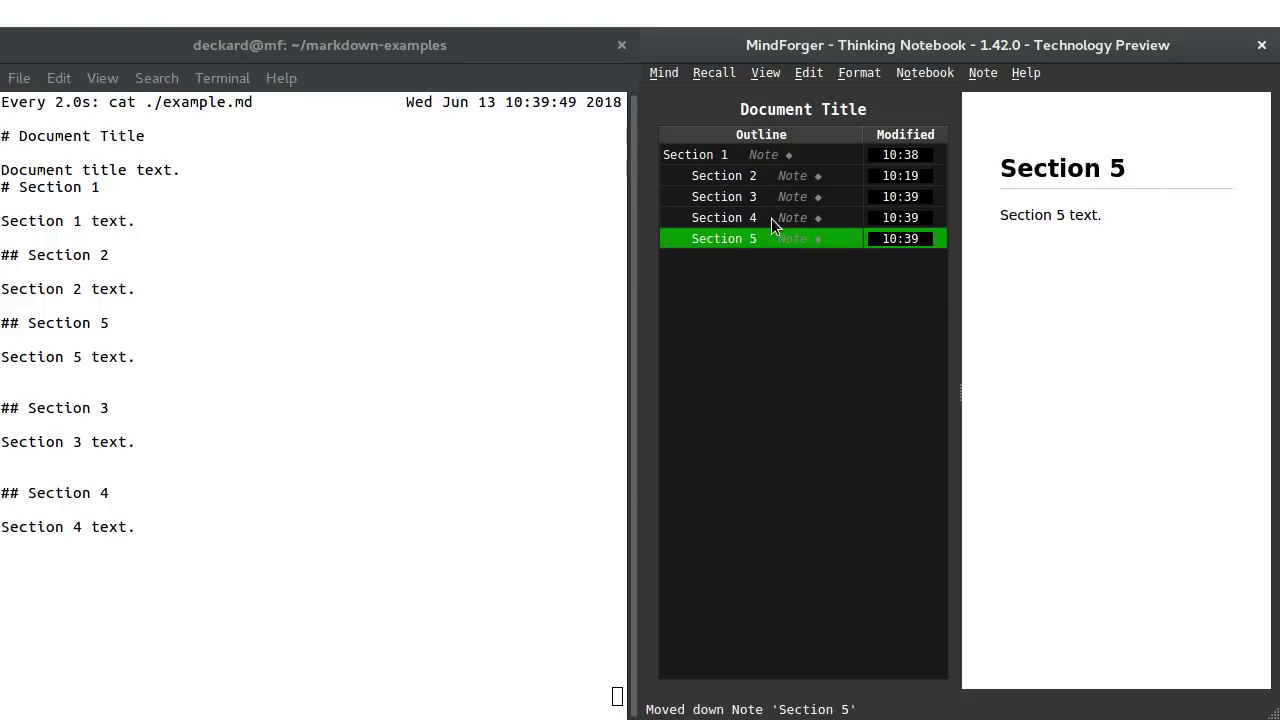
Step: Promote Section 3 to the top outline level and select Section 5
{"action": "key", "text": "Up"}
{"action": "key", "text": "Up"}
{"action": "key", "text": "ctrl+Left"}
{"action": "key", "text": "Down"}
{"action": "key", "text": "Down"}
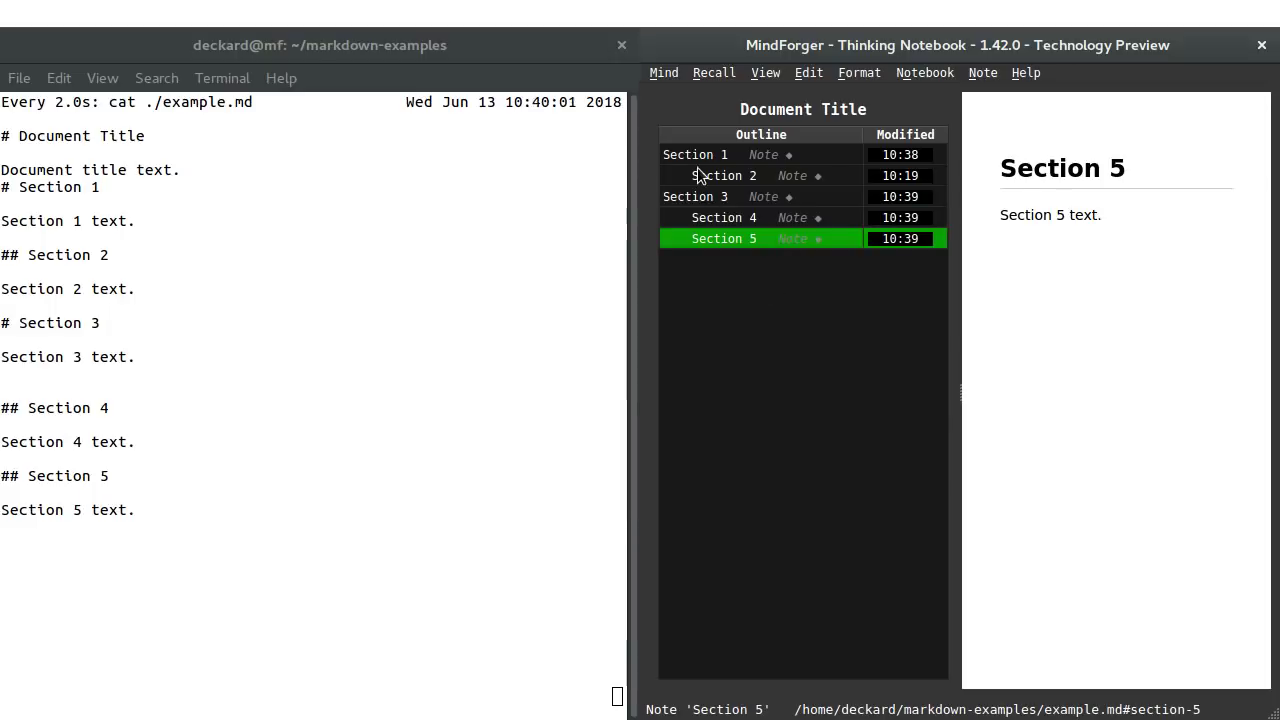
{"action": "left_click", "coordinate": [663, 72]}
{"action": "mouse_move", "coordinate": [790, 116]}
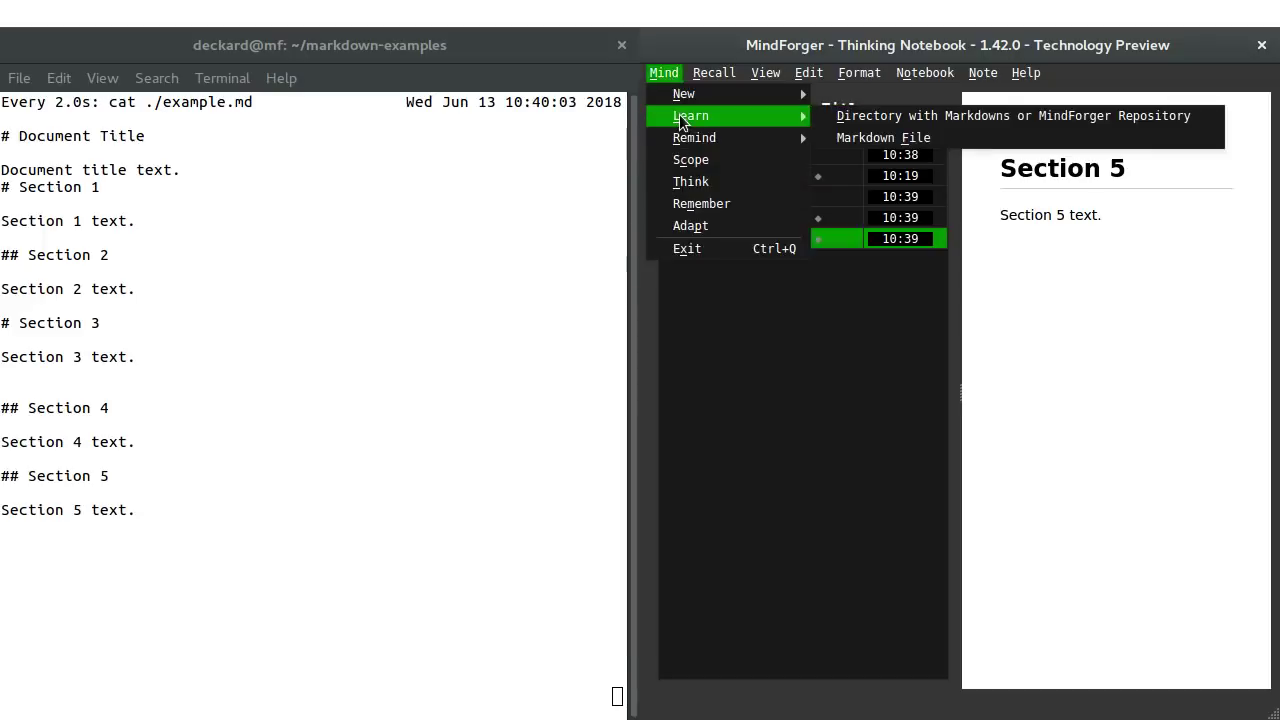
{"action": "left_click", "coordinate": [805, 320]}
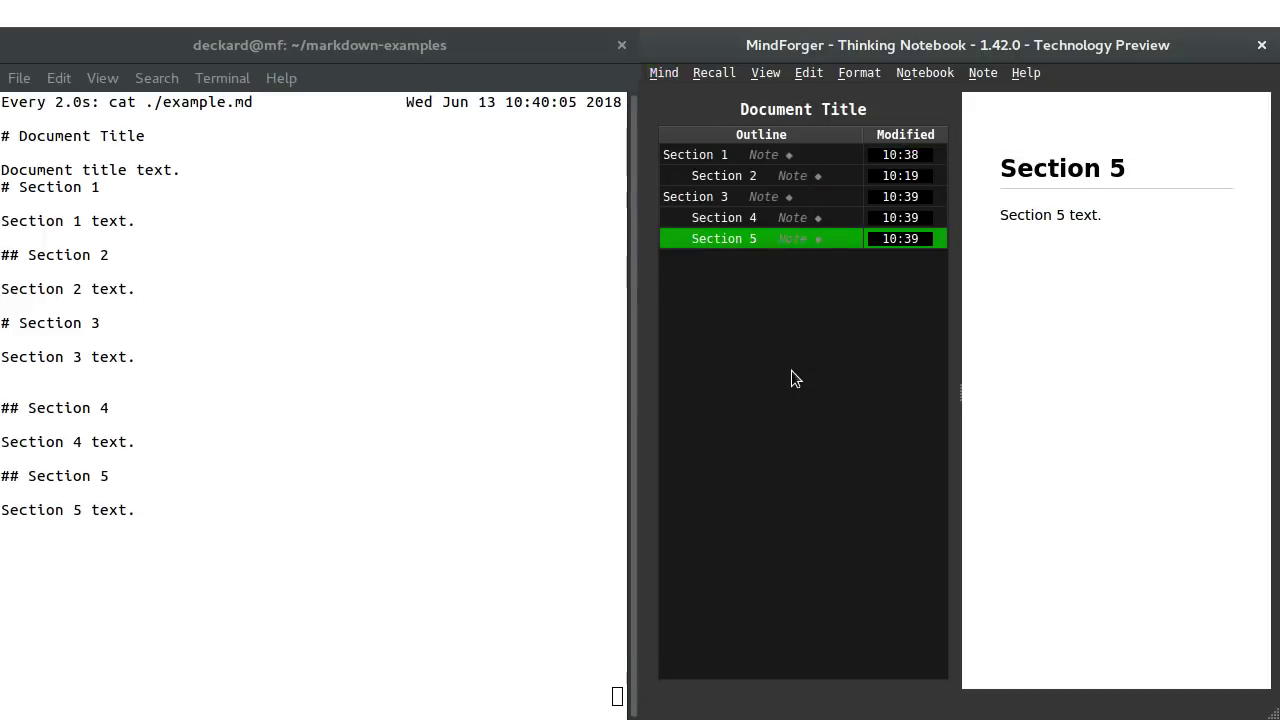
Step: View the notebook's title page and Section 2, opening Section 2 for editing and cancelling without changes
{"action": "left_click", "coordinate": [781, 109]}
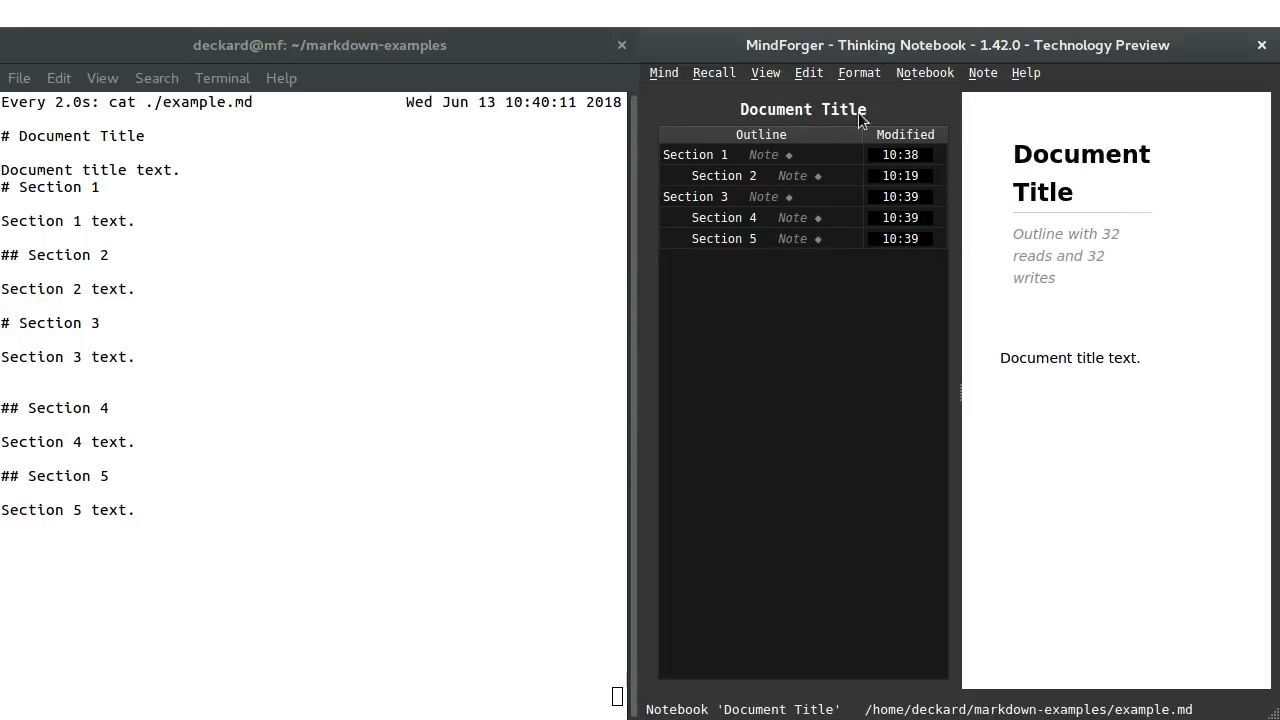
{"action": "left_click", "coordinate": [735, 180]}
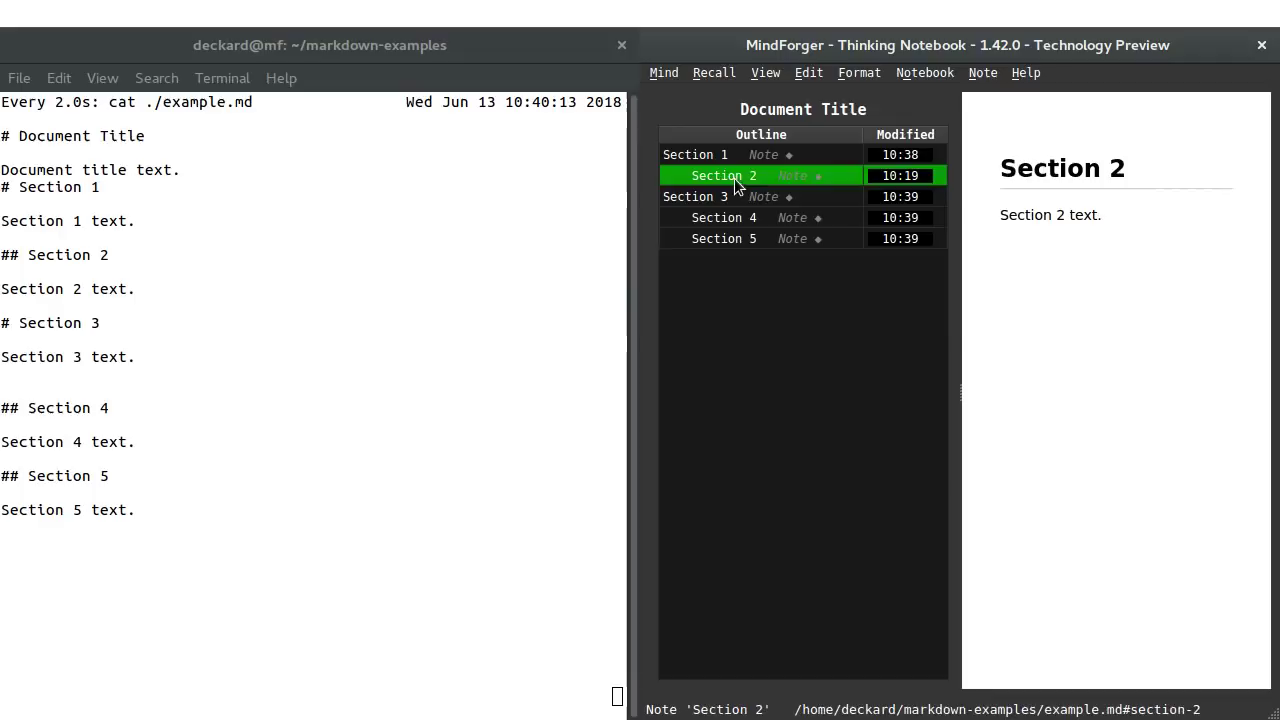
{"action": "double_click", "coordinate": [1040, 303]}
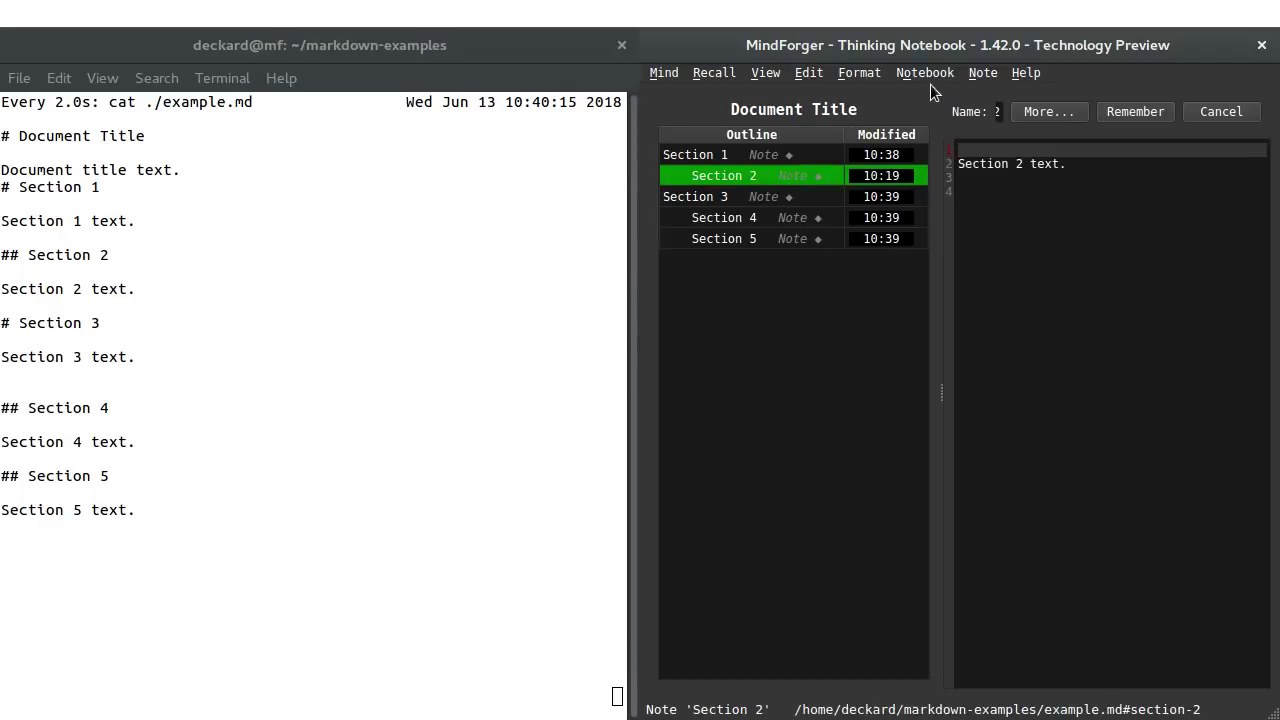
{"action": "left_click", "coordinate": [1200, 113]}
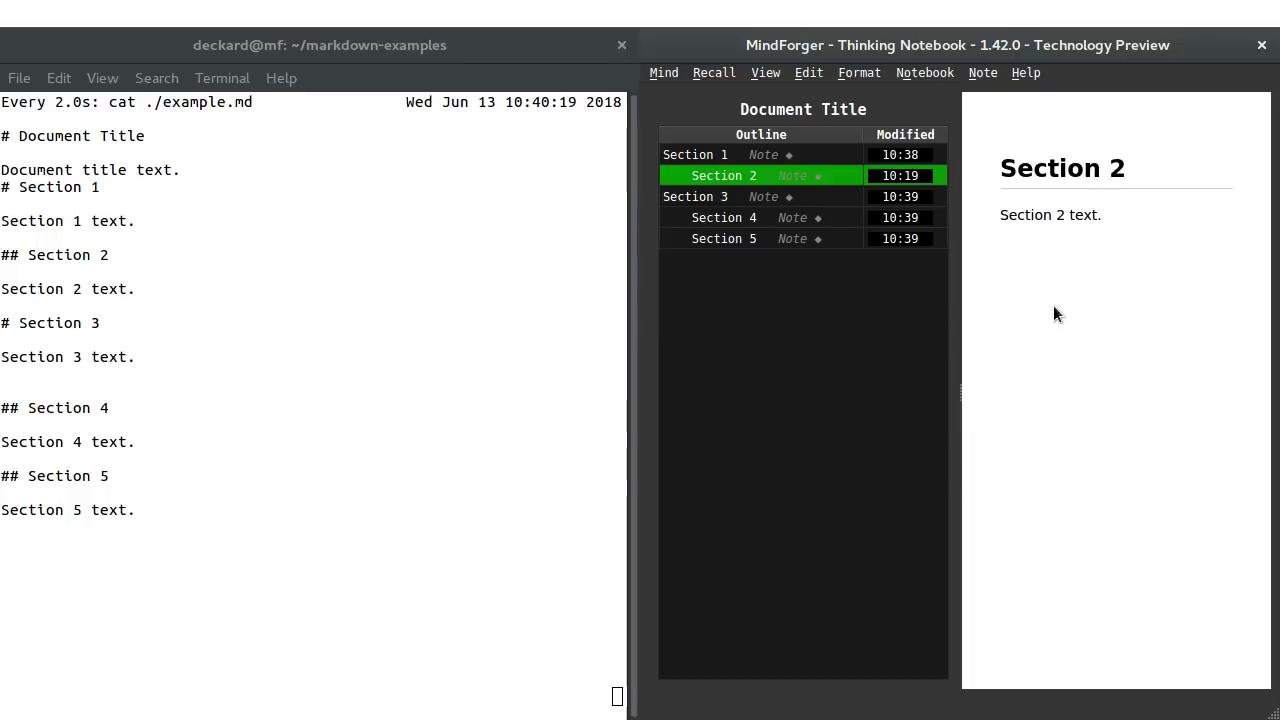
Step: Switch to the MindForger Overview slideshow, advance to the Markdown IDE slide and leave the presentation mode
{"action": "key", "text": "super"}
{"action": "left_click", "coordinate": [820, 289]}
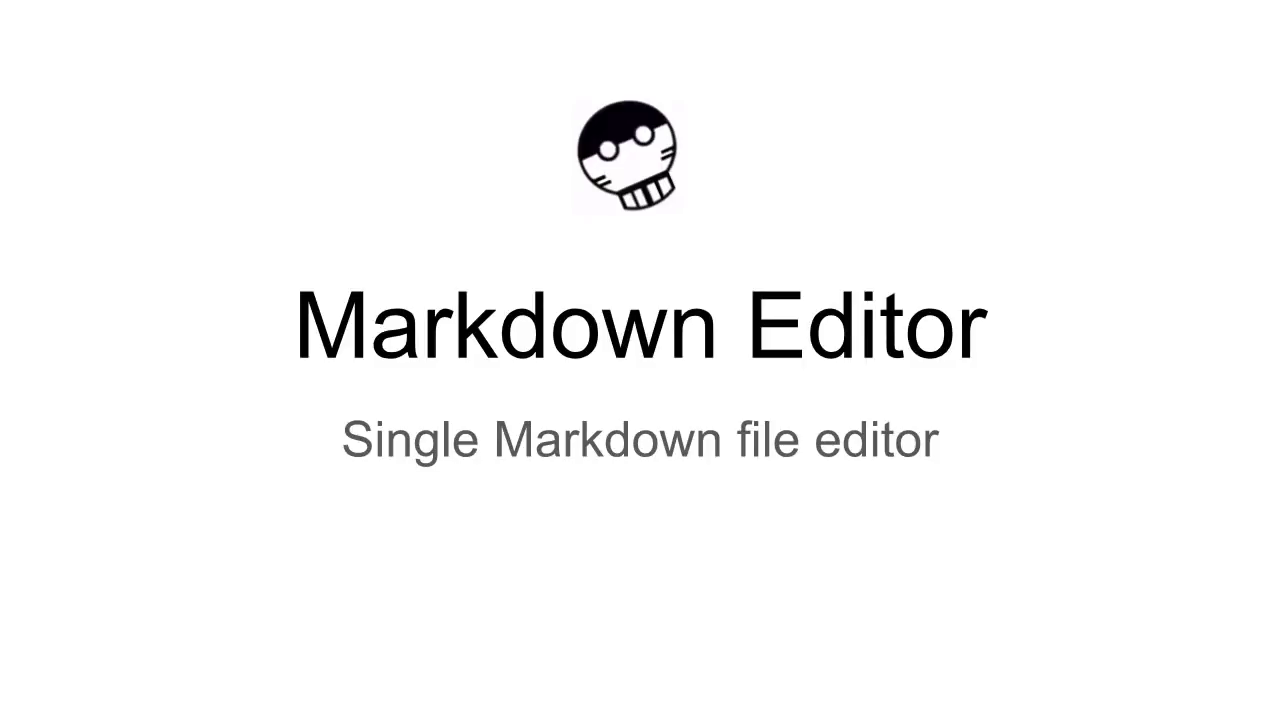
{"action": "key", "text": "Right"}
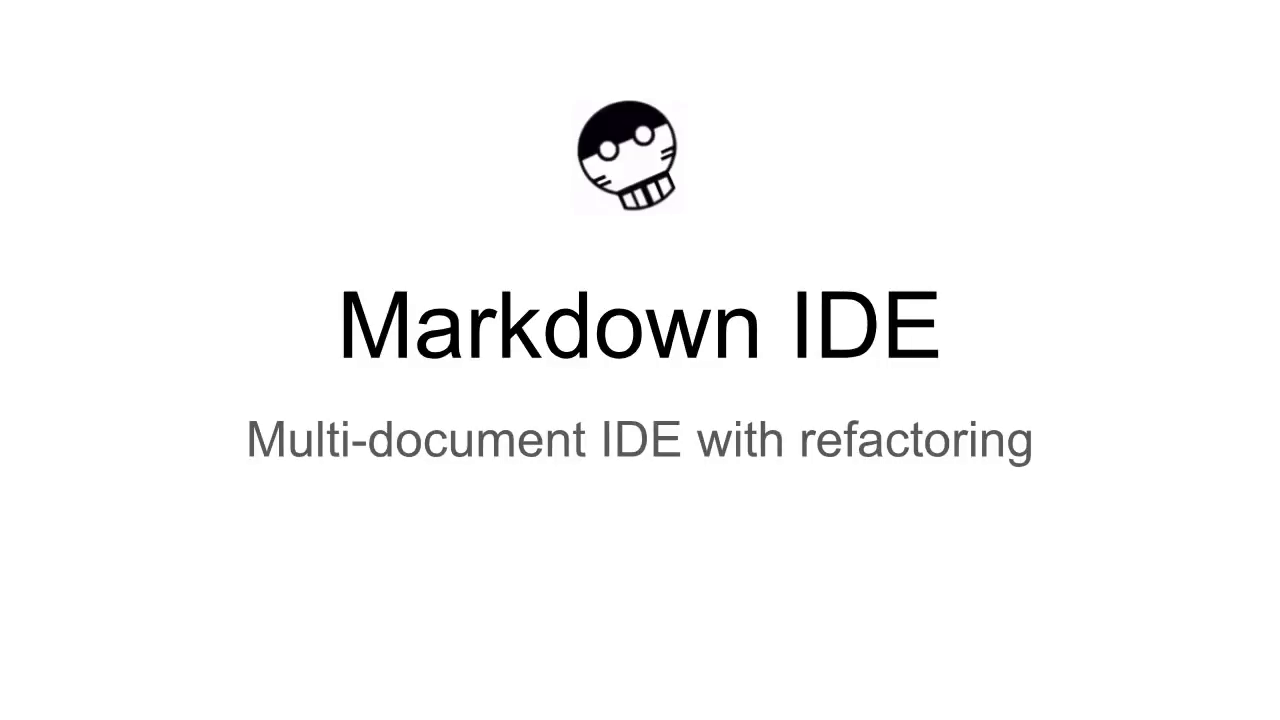
{"action": "key", "text": "Escape"}
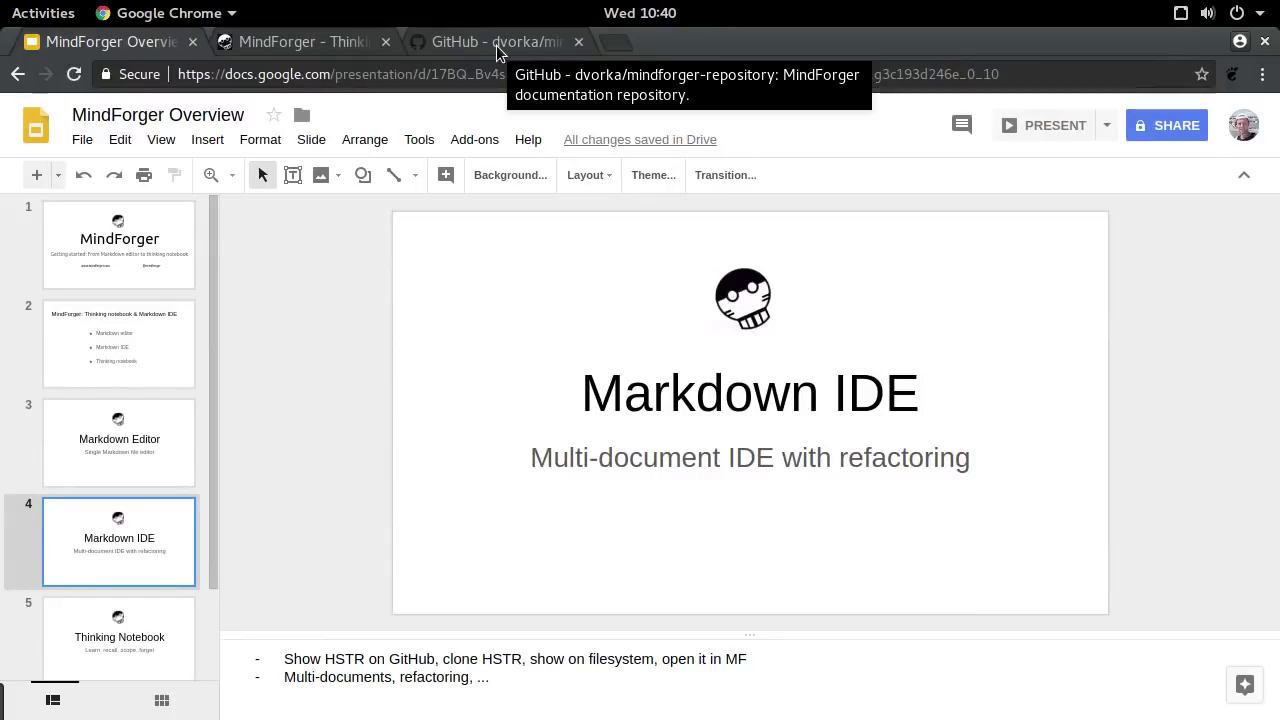
Step: On the MindForger website, find the example Git repositories and copy the JavaScript Algorithms repository URL without its .git ending
{"action": "left_click", "coordinate": [331, 44]}
{"action": "left_click_drag", "start_coordinate": [1273, 143], "coordinate": [1273, 532]}
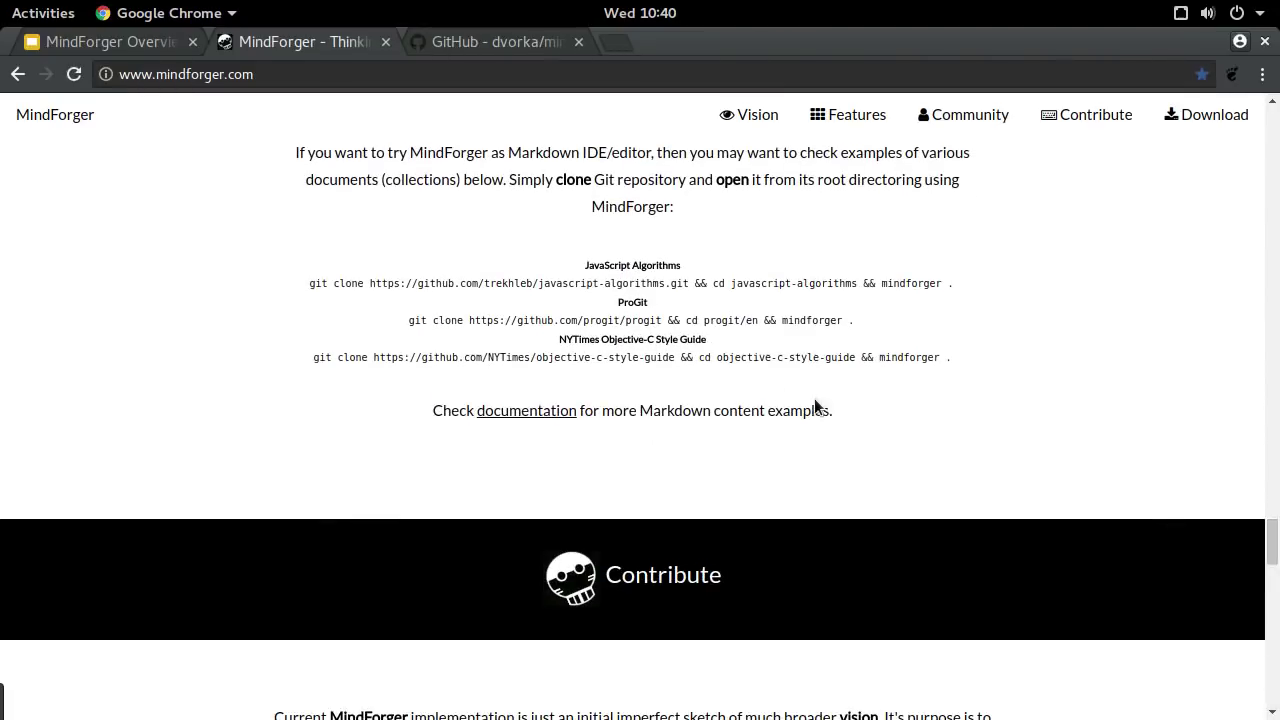
{"action": "mouse_move", "coordinate": [666, 283]}
{"action": "left_mouse_down"}
{"action": "mouse_move", "coordinate": [372, 285]}
{"action": "mouse_move", "coordinate": [667, 283]}
{"action": "left_mouse_up"}
{"action": "key", "text": "ctrl+c"}
{"action": "left_click", "coordinate": [371, 283]}
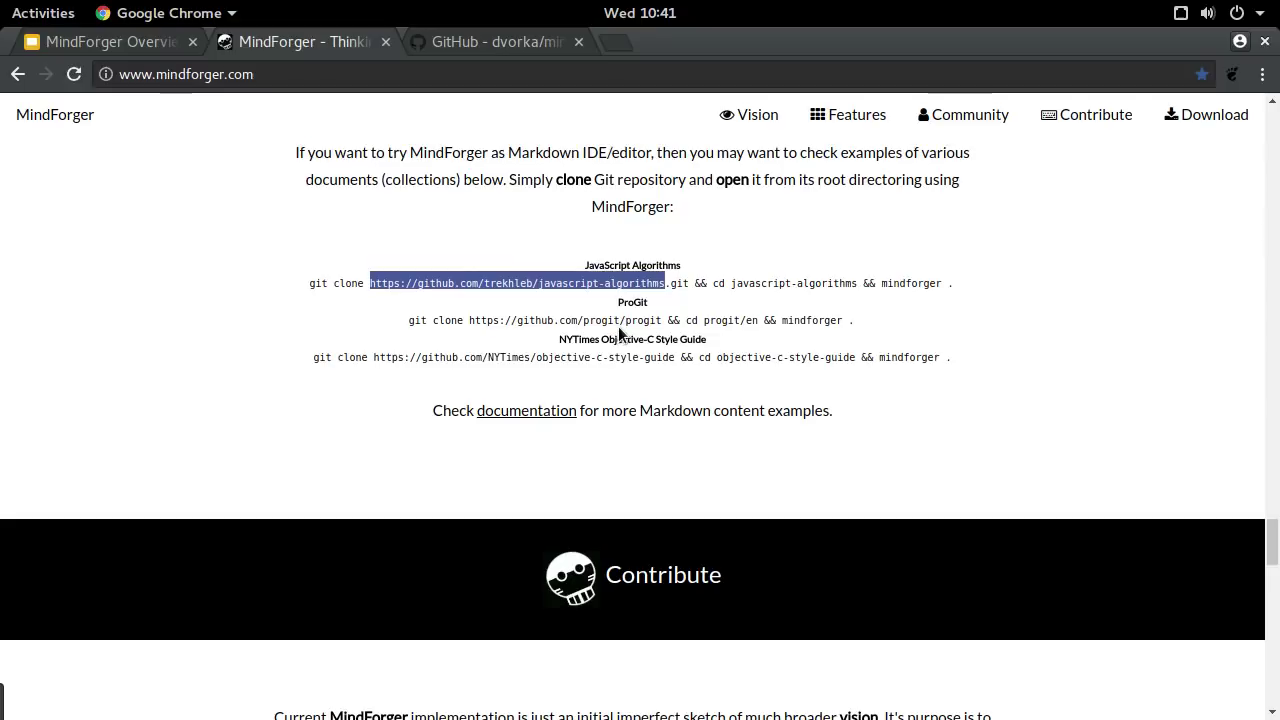
{"action": "left_click", "coordinate": [615, 42]}
{"action": "key", "text": "ctrl+v"}
{"action": "key", "text": "Return"}
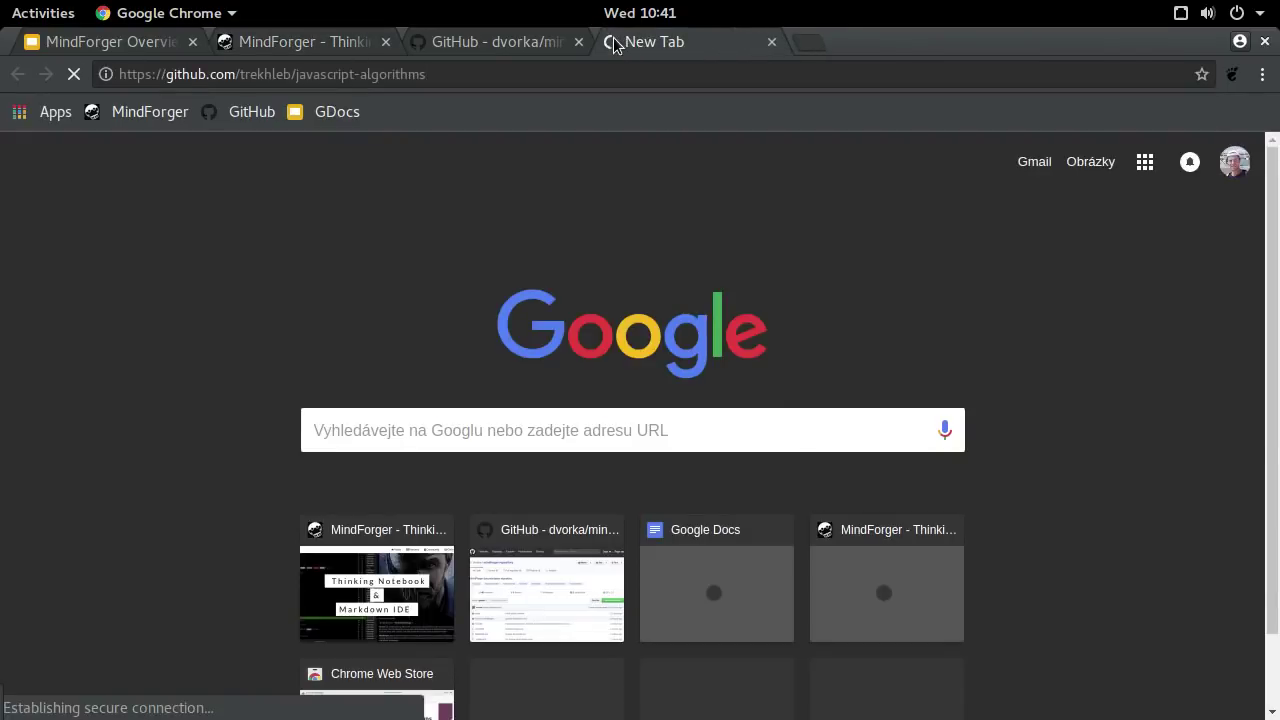
{"action": "scroll", "coordinate": [835, 601], "scroll_direction": "down", "scroll_amount": 4}
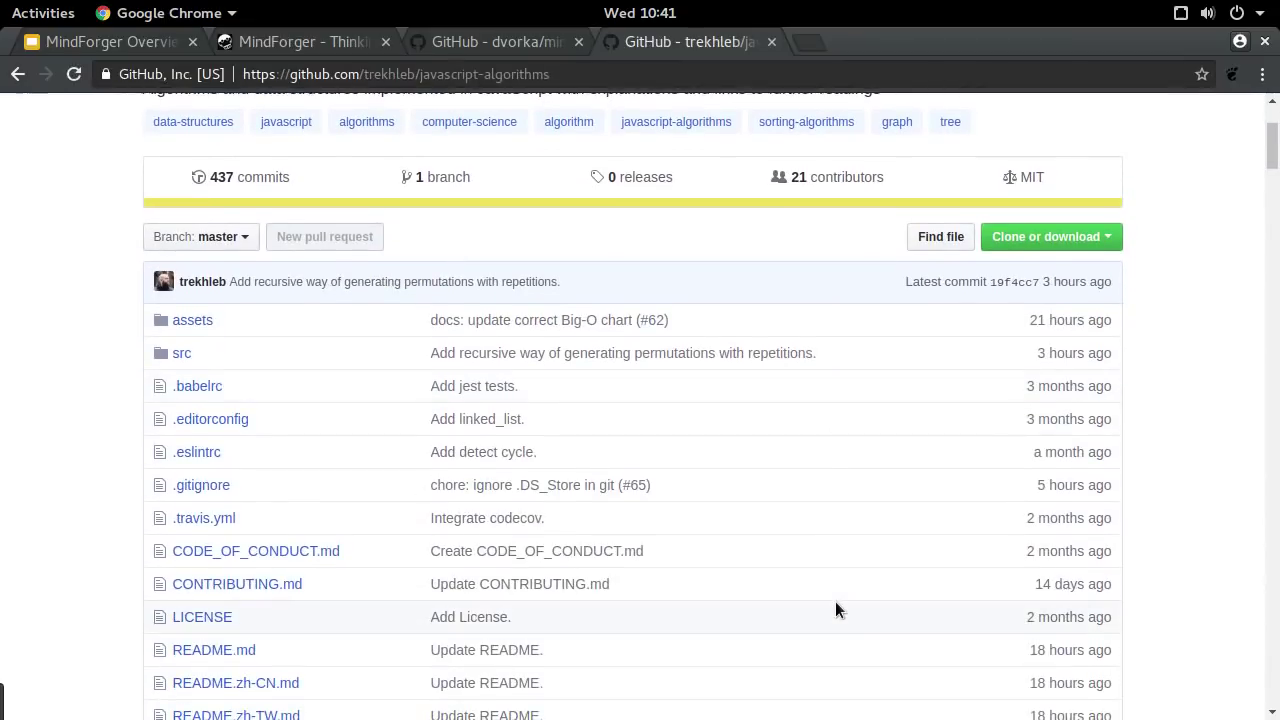
{"action": "scroll", "coordinate": [1040, 254], "scroll_direction": "down", "scroll_amount": 2}
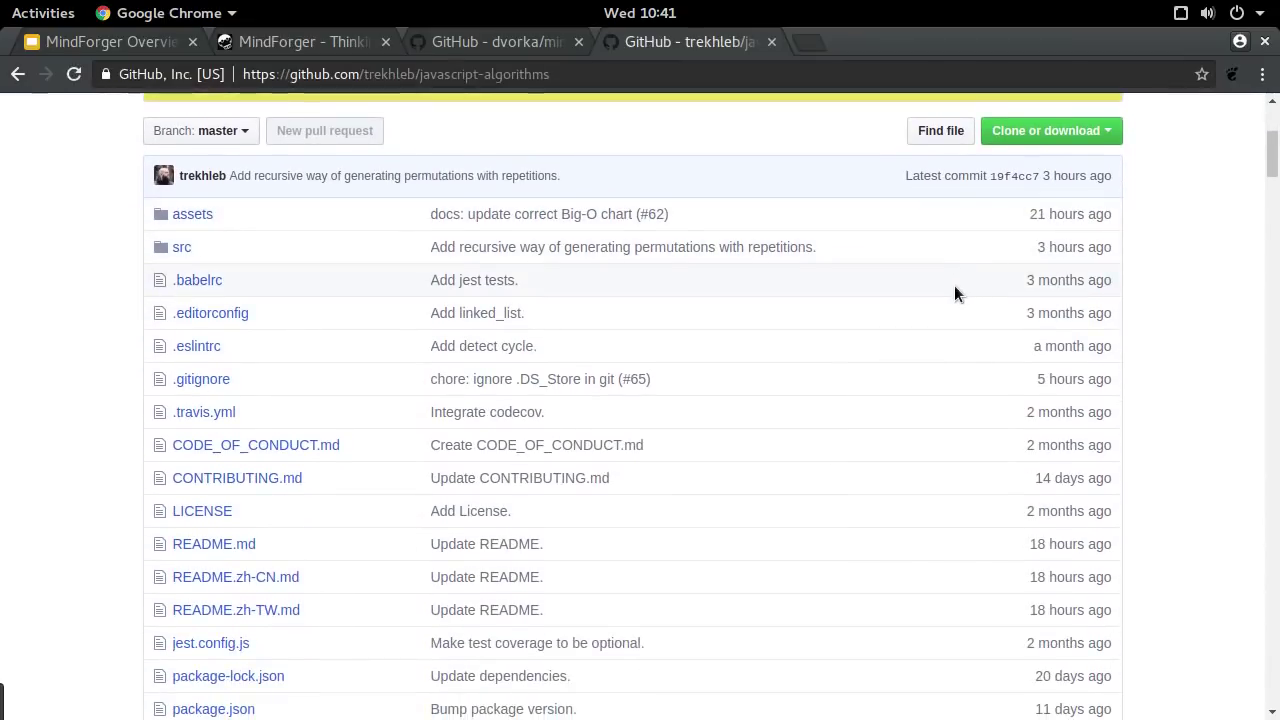
Step: Show the javascript-algorithms repository's HTTPS clone URL on GitHub and select the full address
{"action": "scroll", "coordinate": [953, 286], "scroll_direction": "up", "scroll_amount": 3}
{"action": "left_click", "coordinate": [1014, 285]}
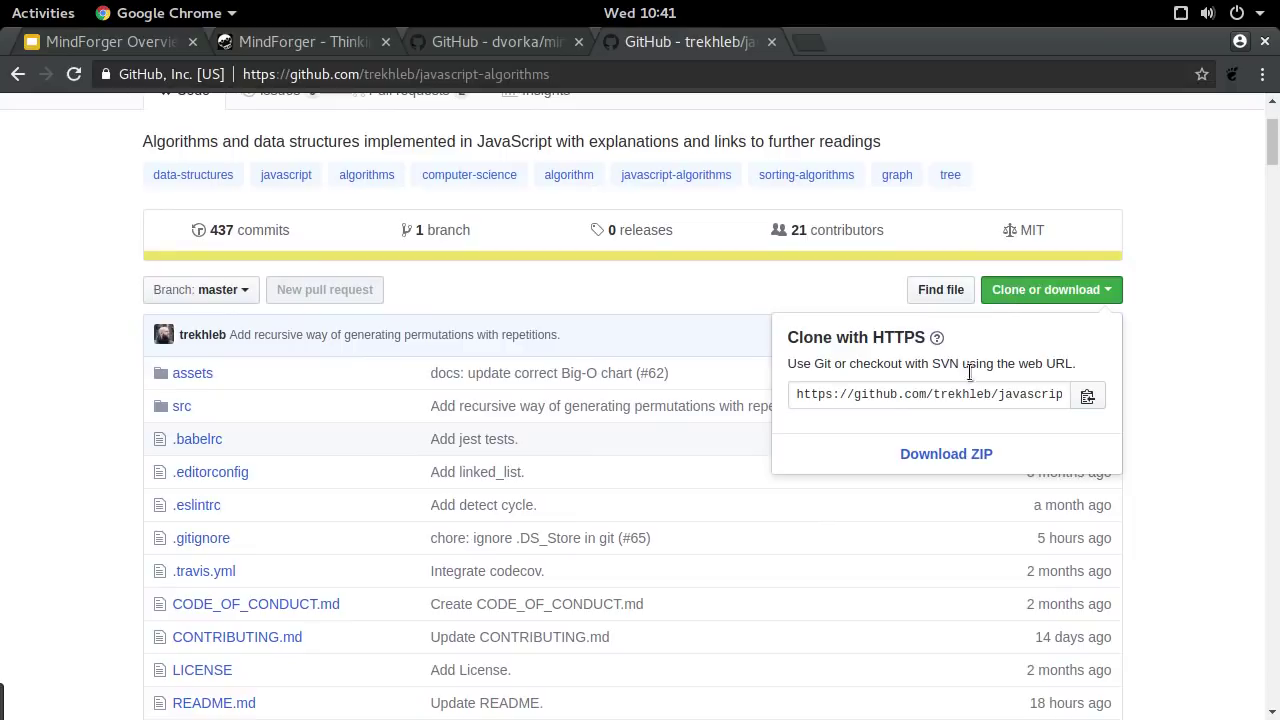
{"action": "left_click", "coordinate": [966, 393]}
Step: Switch to the terminal, stop the running watch of example.md and clear the screen
{"action": "key", "text": "super"}
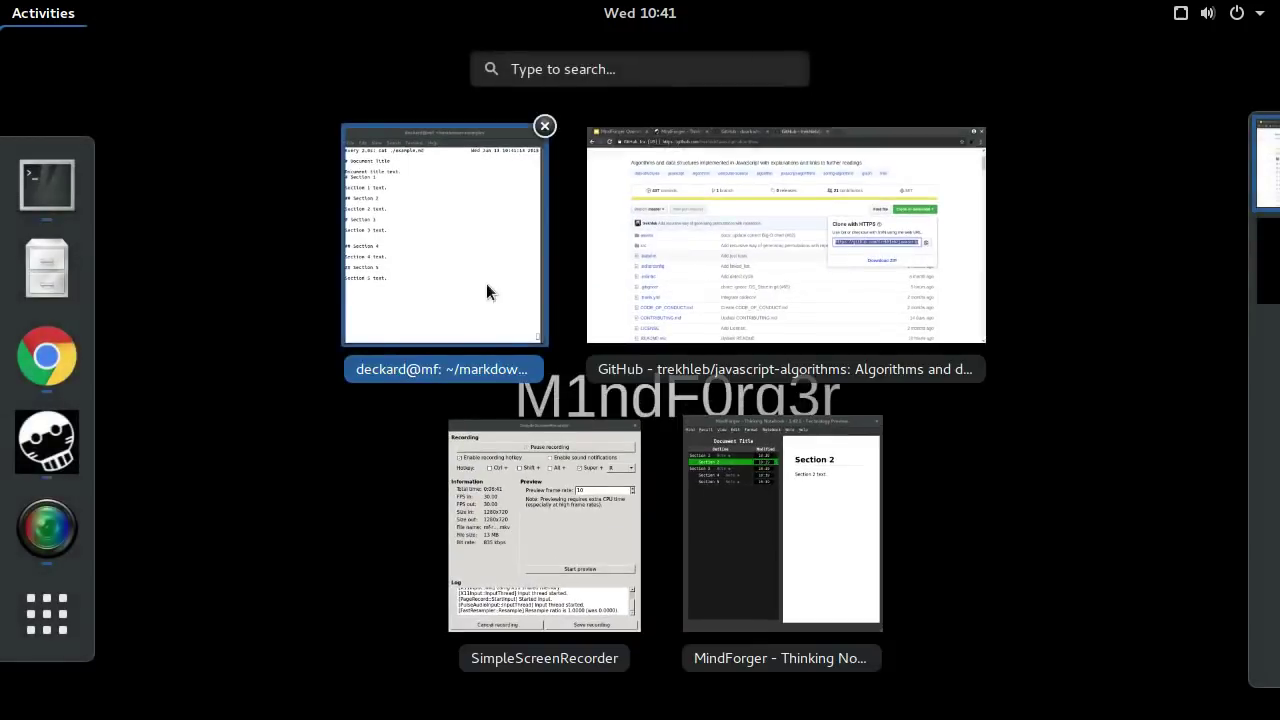
{"action": "left_click", "coordinate": [483, 294]}
{"action": "key", "text": "ctrl+c"}
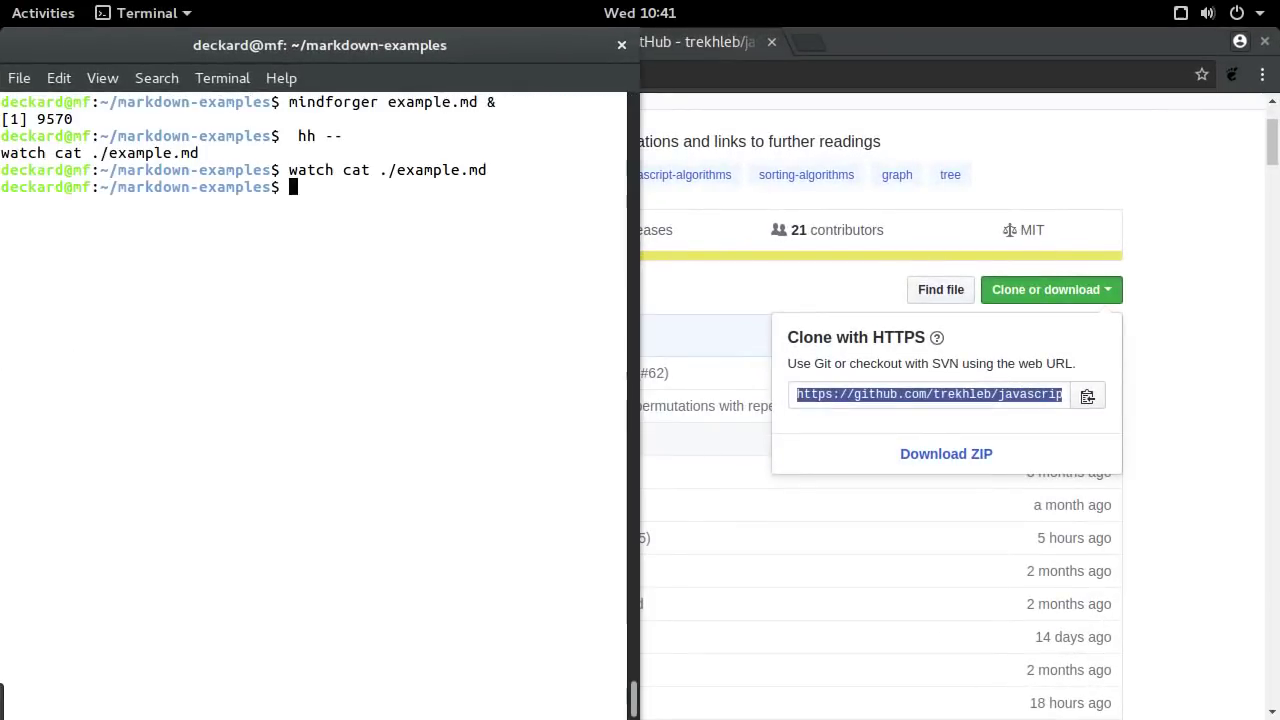
{"action": "key", "text": "ctrl+l"}
{"action": "type", "text": "GIT"}
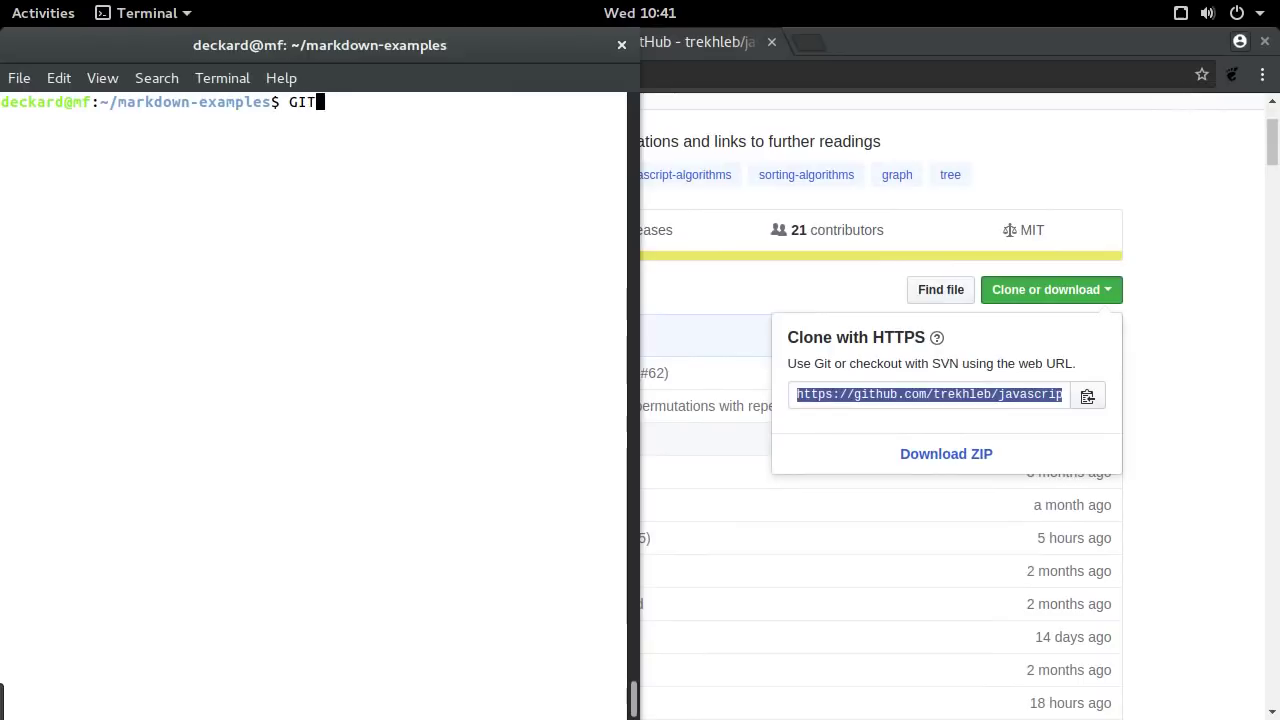
{"action": "key", "text": "BackSpace"}
{"action": "key", "text": "BackSpace"}
{"action": "key", "text": "BackSpace"}
{"action": "type", "text": "git clone"}
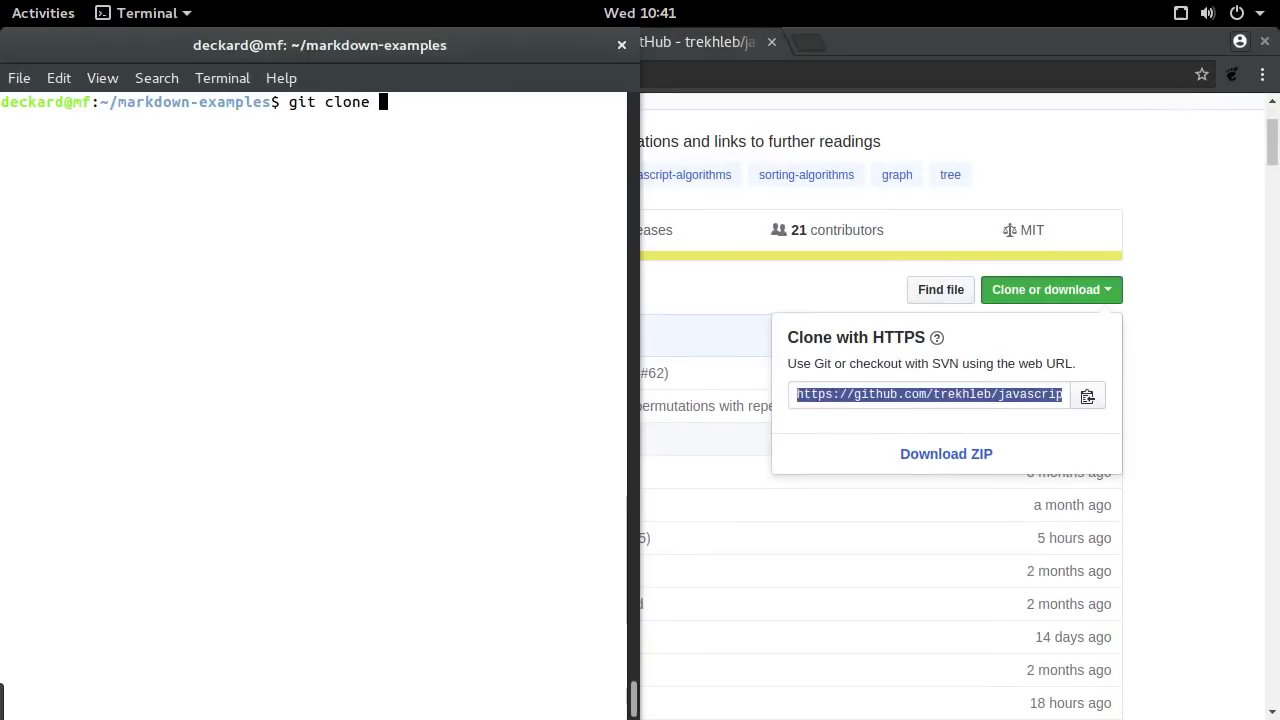
{"action": "key", "text": "ctrl+shift+v"}
{"action": "key", "text": "Return"}
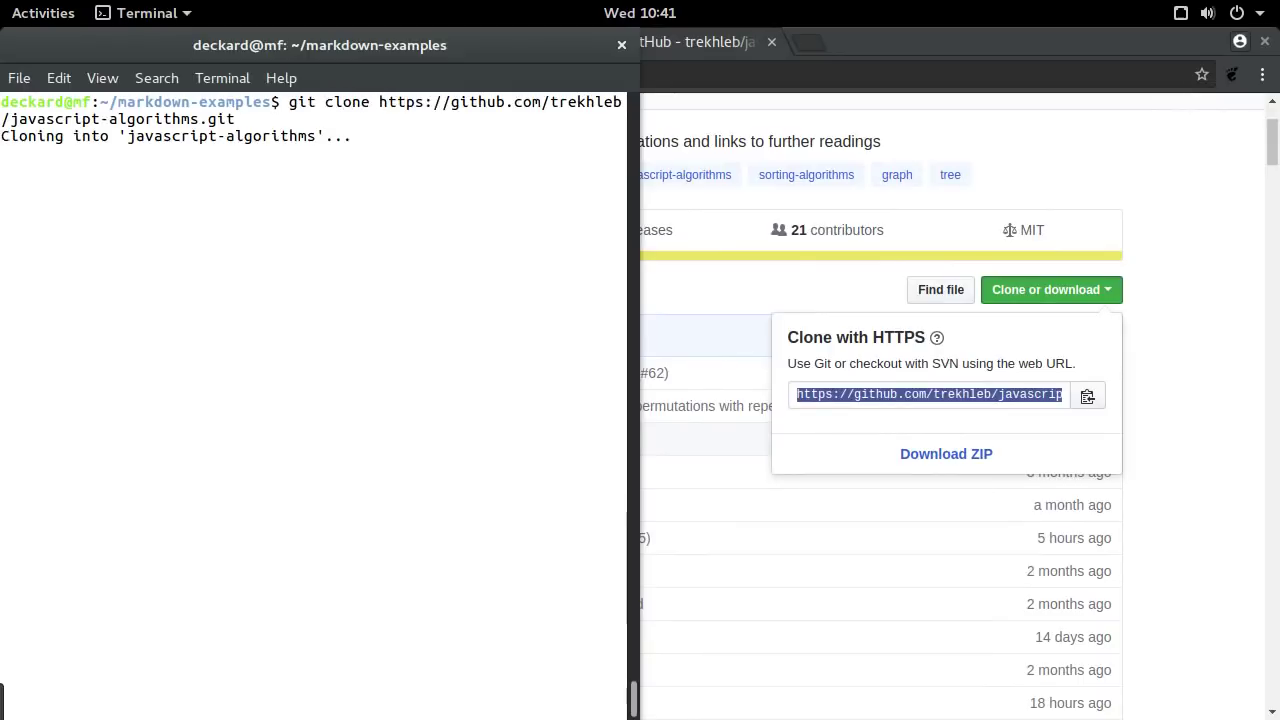
Step: Start the mc file manager in a cleared, maximized terminal and enter the javascript-algorithms directory
{"action": "key", "text": "super"}
{"action": "left_click", "coordinate": [780, 520]}
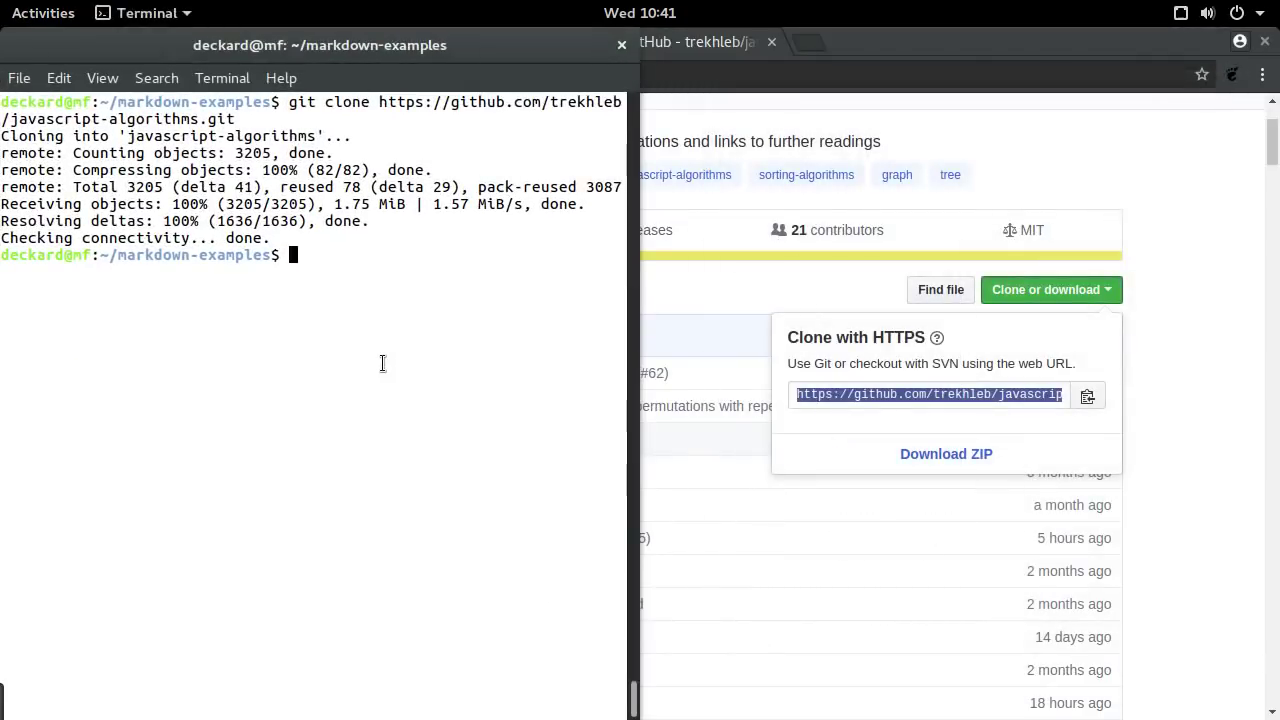
{"action": "key", "text": "ctrl+l"}
{"action": "key", "text": "super+Up"}
{"action": "type", "text": "mc"}
{"action": "key", "text": "Return"}
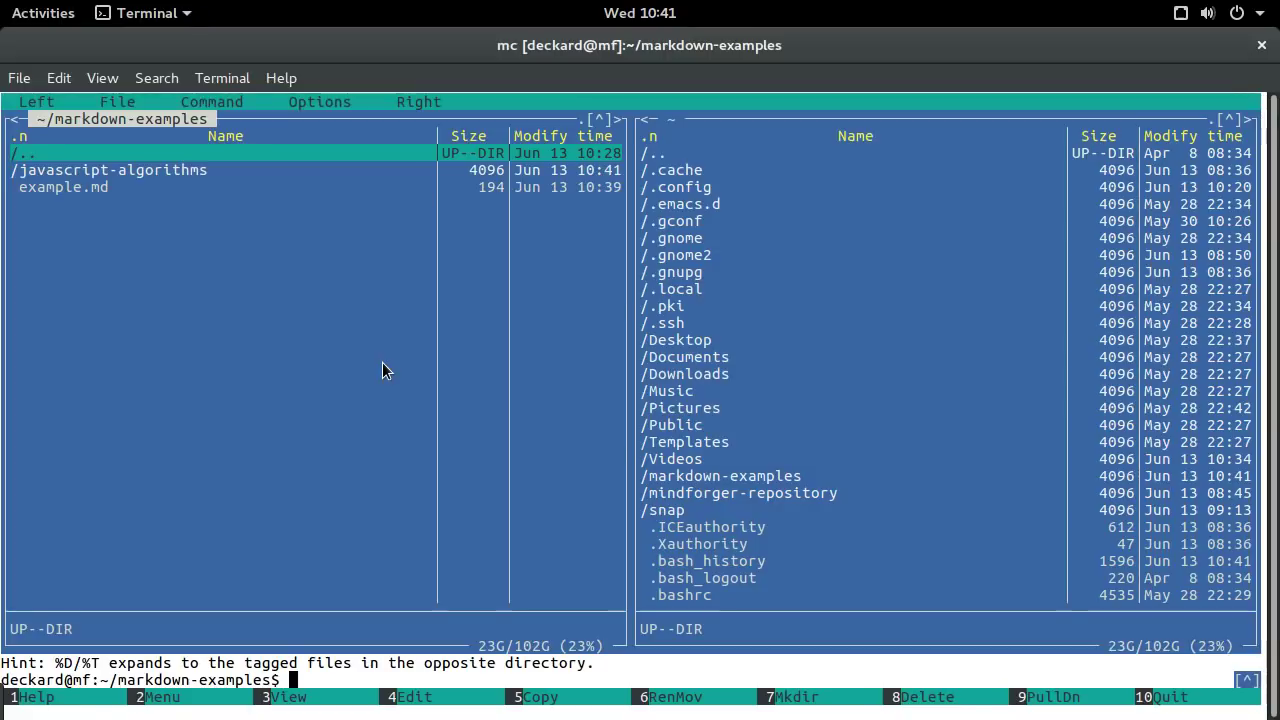
{"action": "key", "text": "Down"}
{"action": "key", "text": "Return"}
Step: Browse the repository down to src/algorithms/math/factorial, look at its files and return to the javascript-algorithms directory
{"action": "key", "text": "Down"}
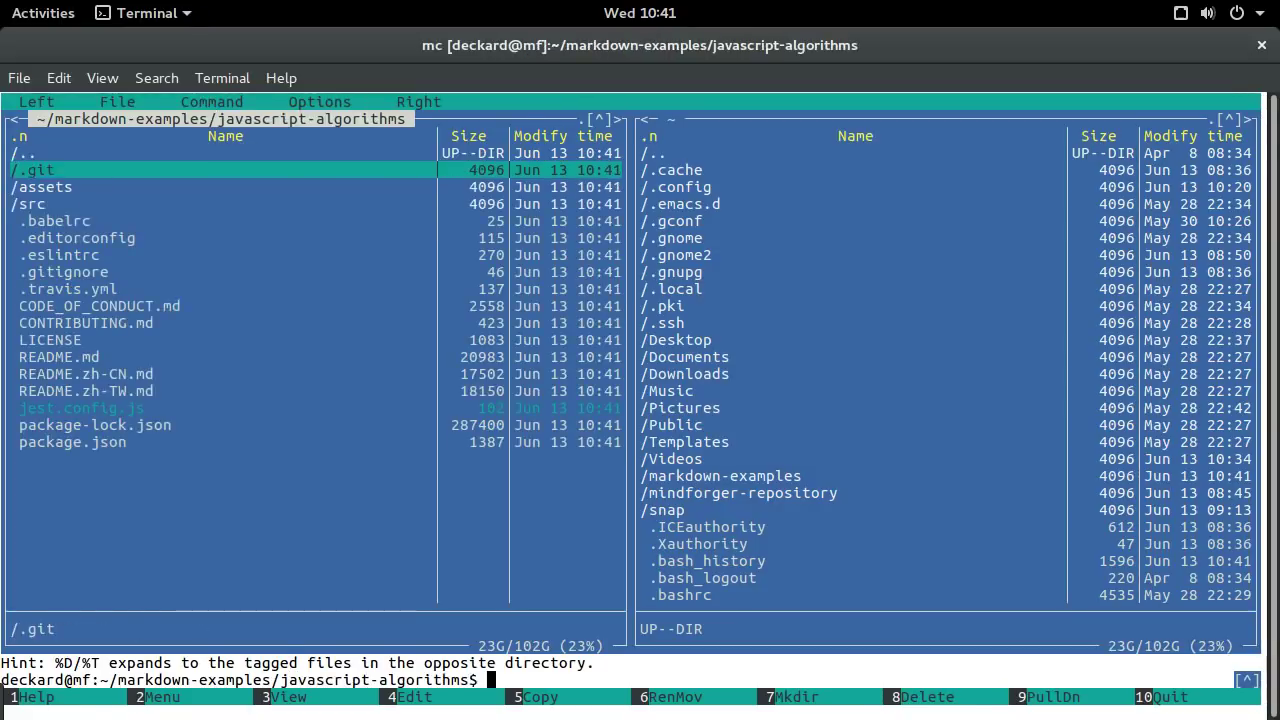
{"action": "key", "text": "Down"}
{"action": "key", "text": "Down"}
{"action": "key", "text": "Return"}
{"action": "key", "text": "Down"}
{"action": "key", "text": "Return"}
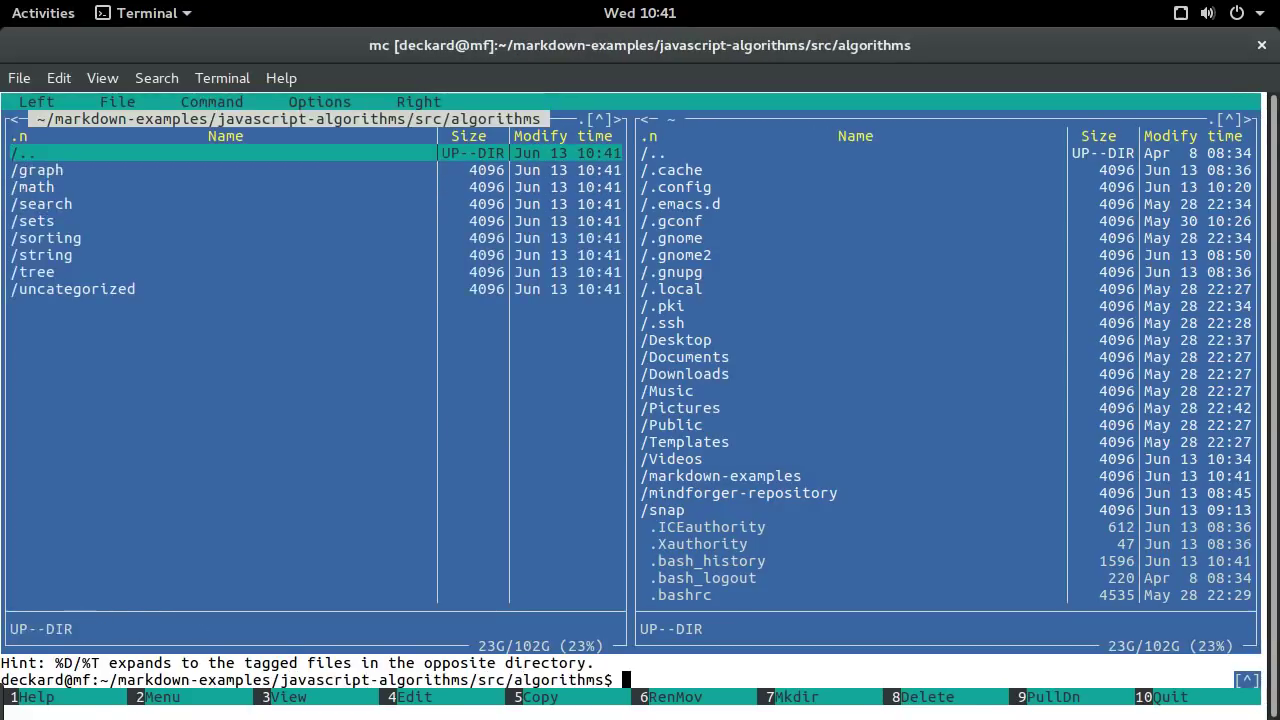
{"action": "key", "text": "Down"}
{"action": "key", "text": "Down"}
{"action": "key", "text": "Return"}
{"action": "key", "text": "Down"}
{"action": "key", "text": "Down"}
{"action": "key", "text": "Return"}
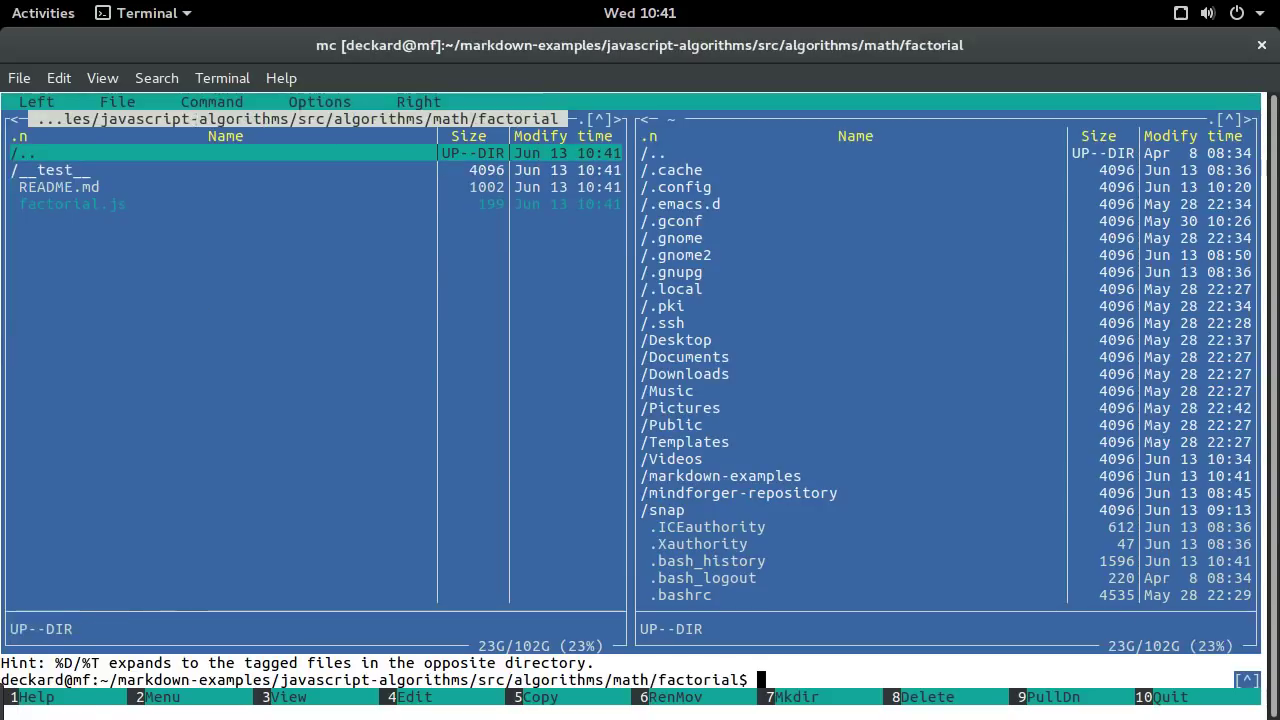
{"action": "key", "text": "Down"}
{"action": "key", "text": "Down"}
{"action": "key", "text": "ctrl+Page_Up"}
{"action": "key", "text": "ctrl+Page_Up"}
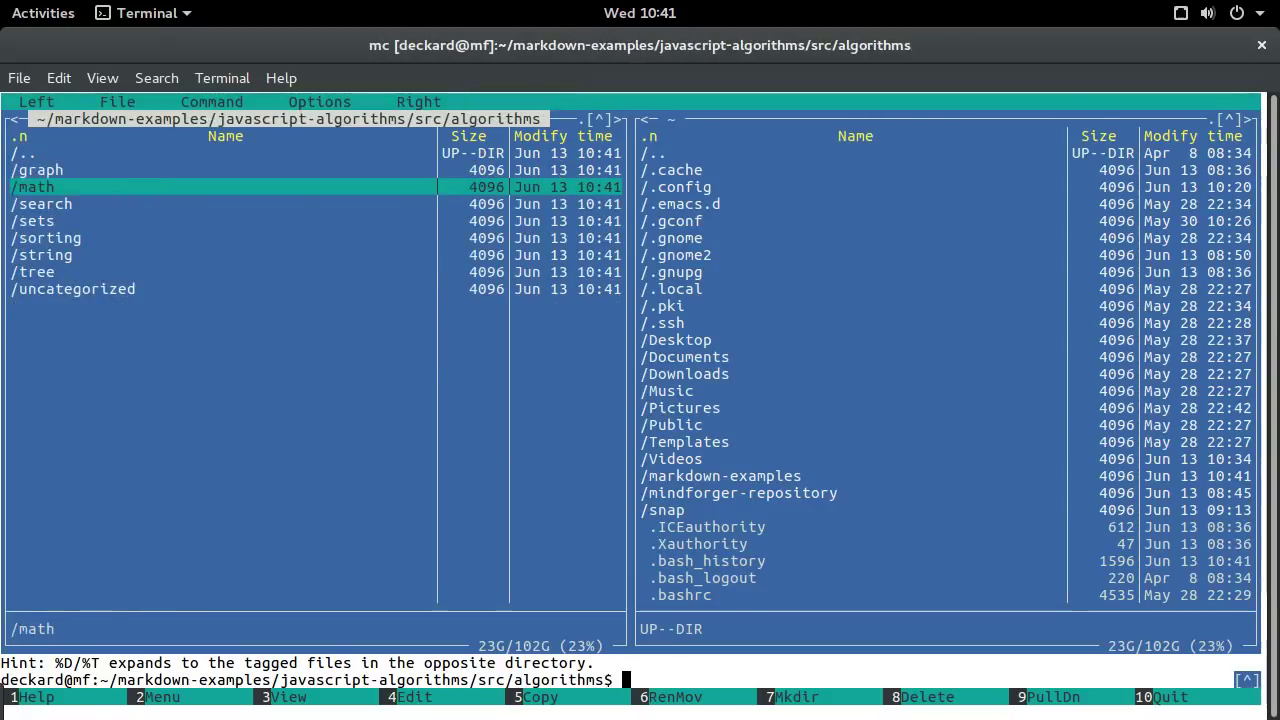
{"action": "key", "text": "ctrl+Page_Up"}
{"action": "key", "text": "ctrl+Page_Up"}
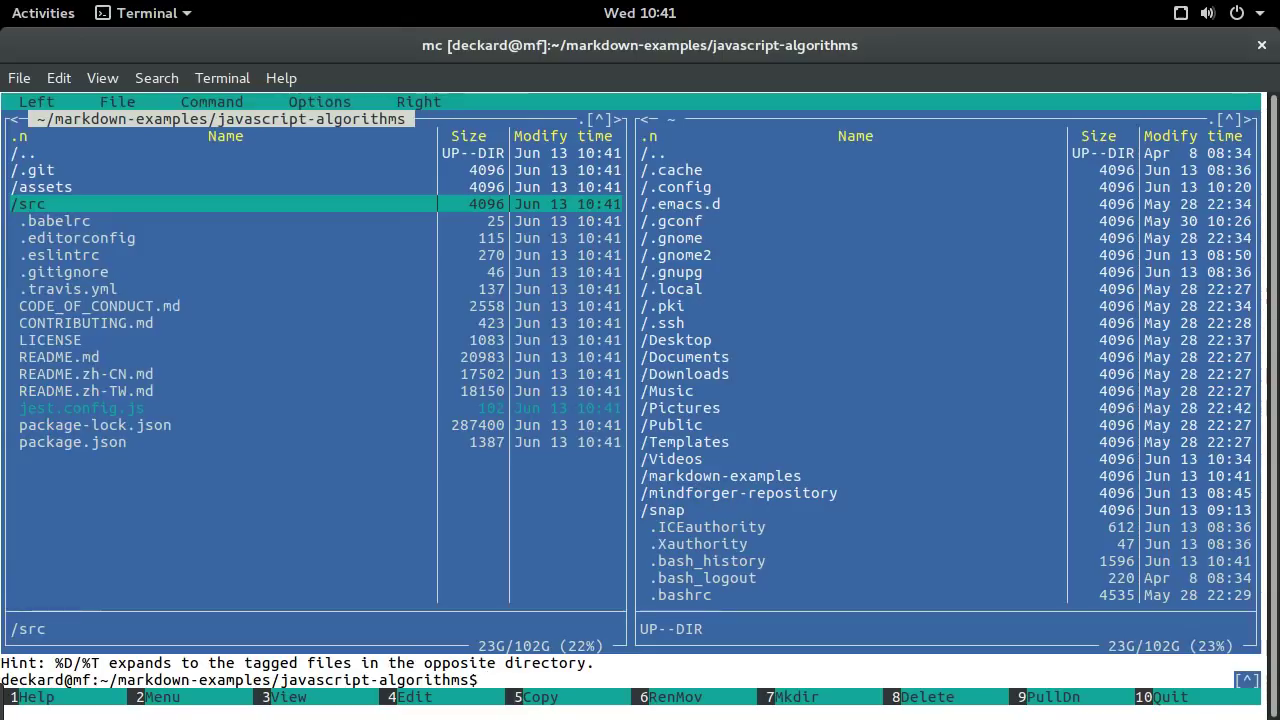
Step: Quit the file manager and launch MindForger on the current repository directory with "mindforger ."
{"action": "key", "text": "F10"}
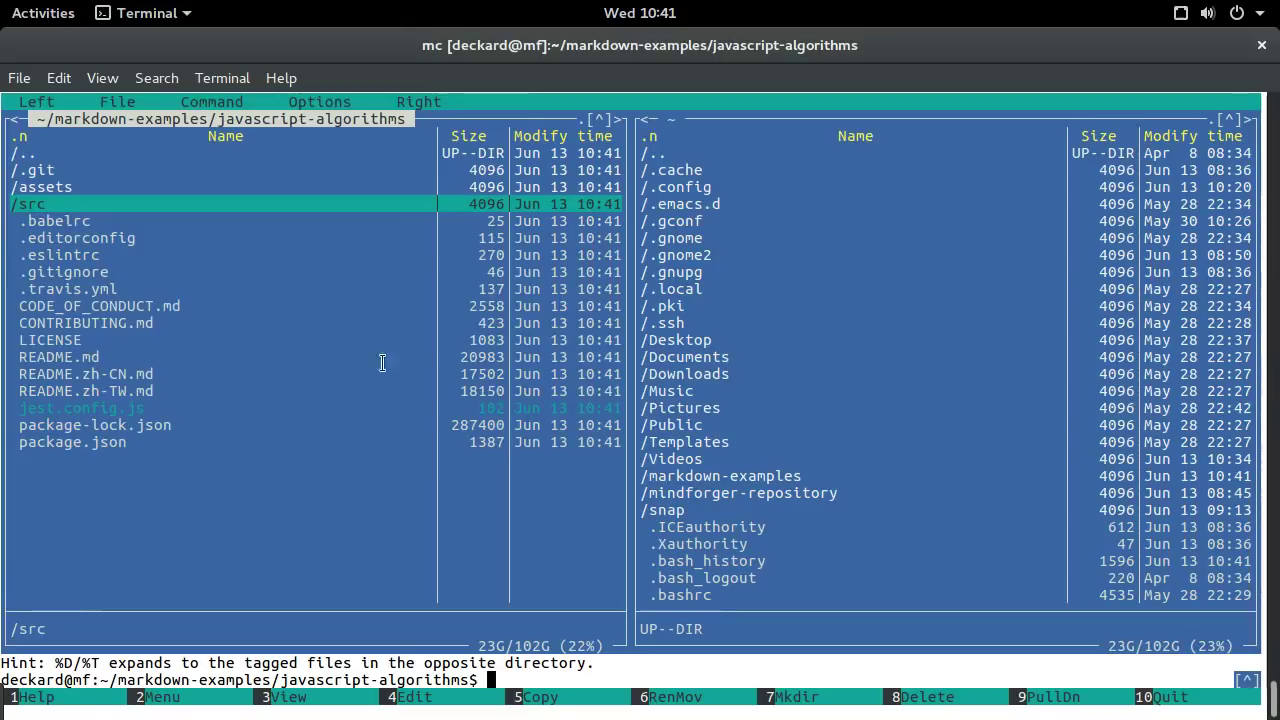
{"action": "type", "text": "mindforger ."}
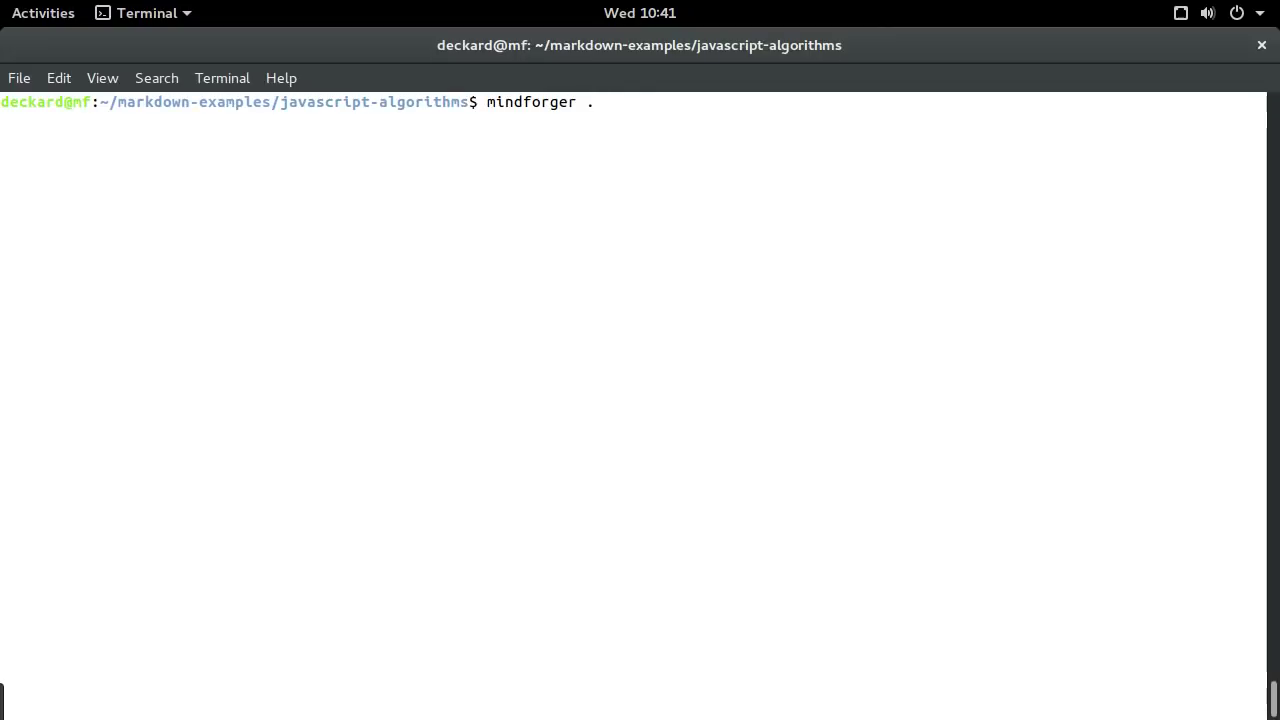
{"action": "key", "text": "Return"}
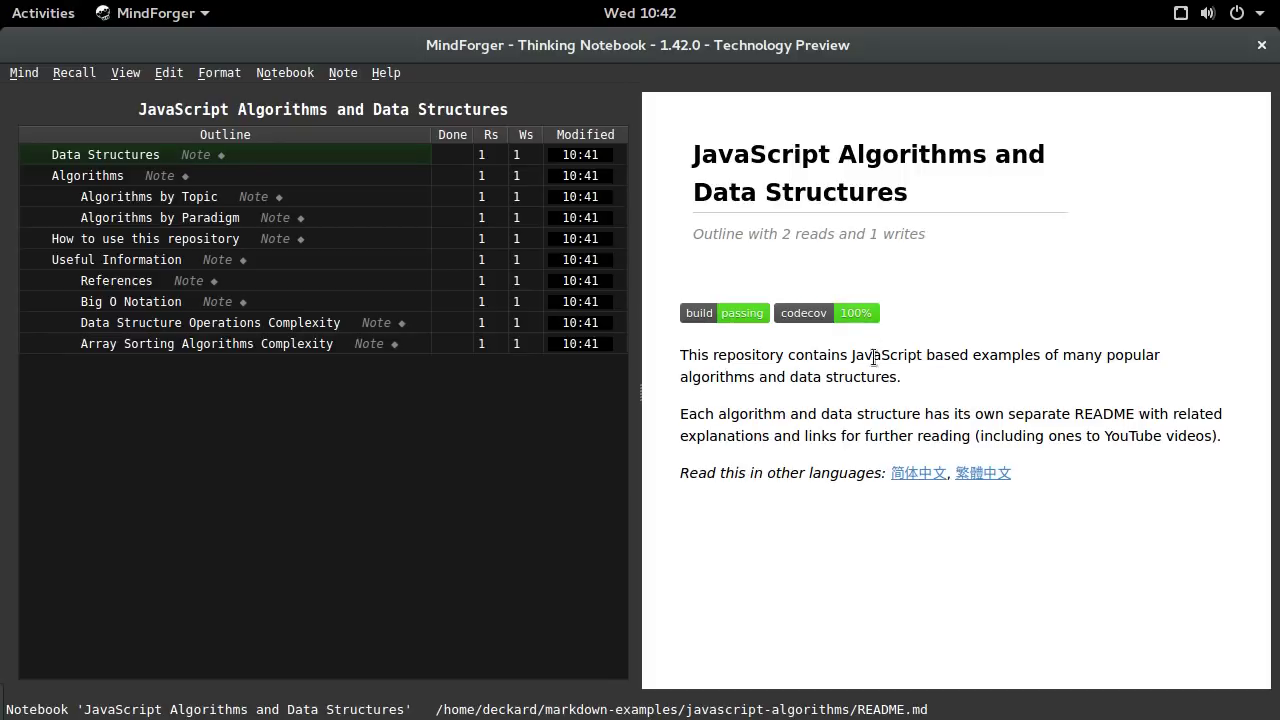
Step: View the notebook's notes Data Structures, Algorithms by Topic, How to use this repository, Useful Information and Big O Notation, examining its chart and table
{"action": "left_click", "coordinate": [128, 158]}
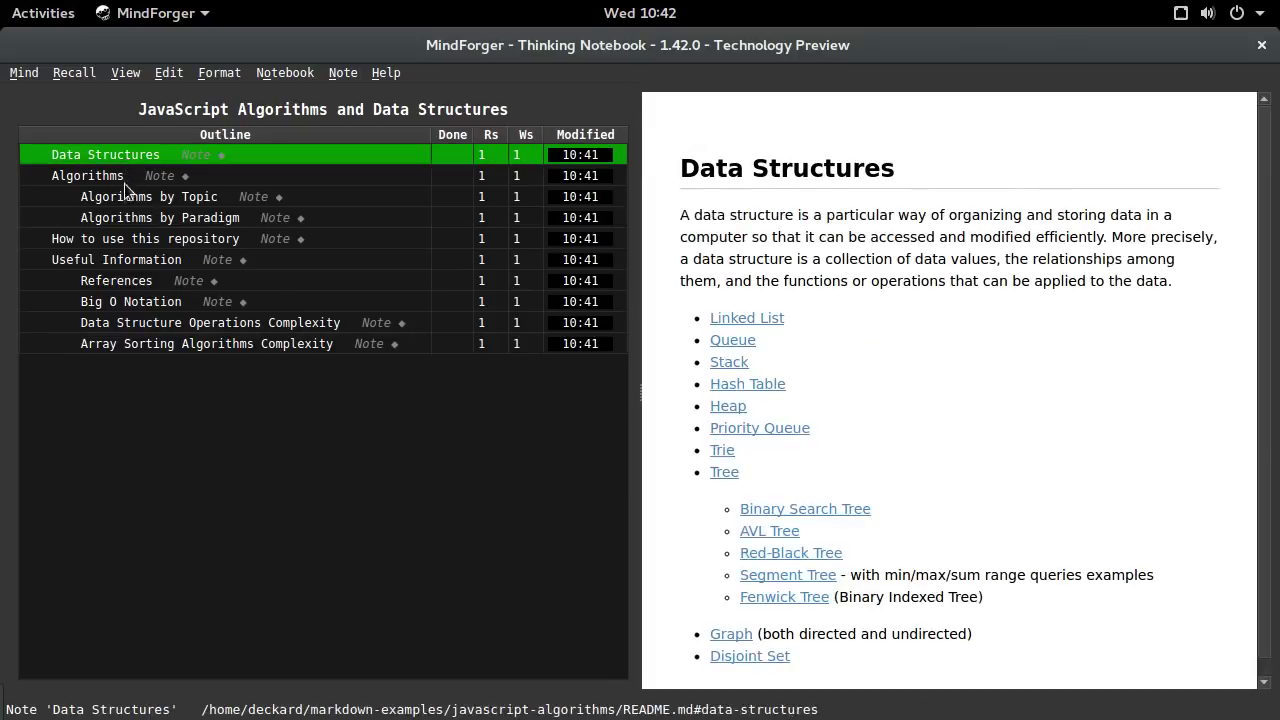
{"action": "left_click", "coordinate": [131, 203]}
{"action": "left_click", "coordinate": [172, 238]}
{"action": "left_click", "coordinate": [249, 259]}
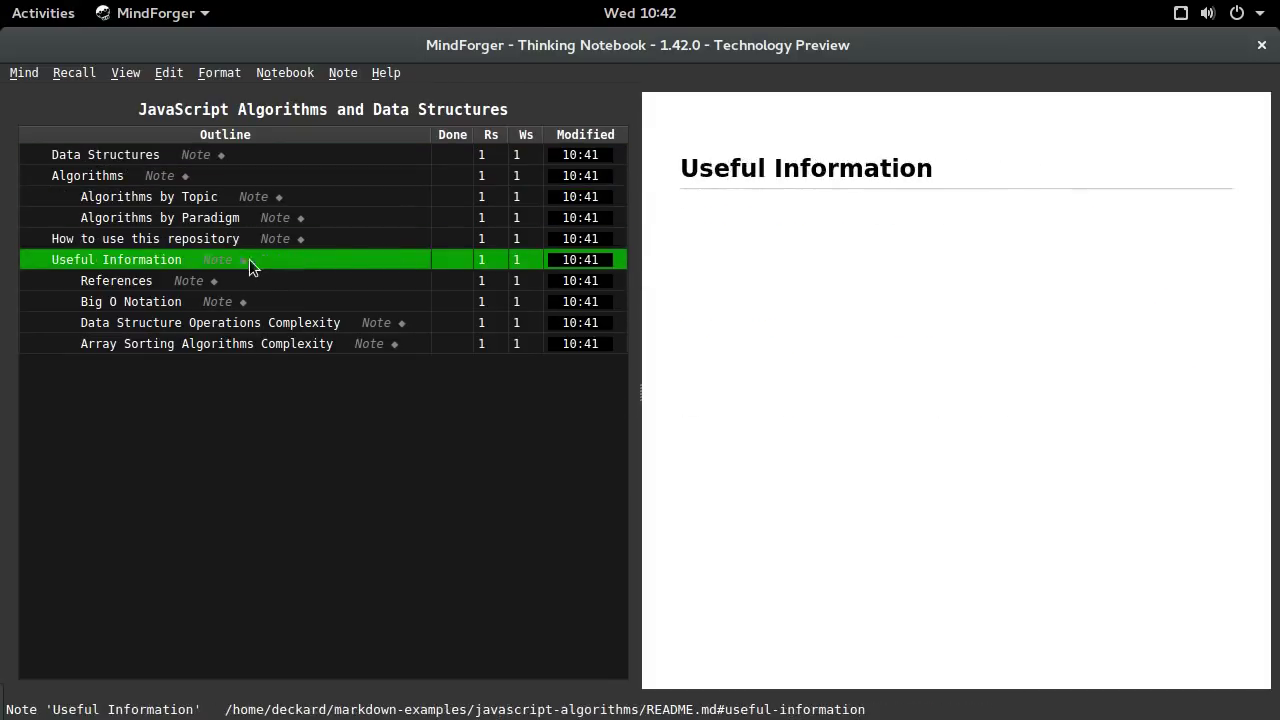
{"action": "left_click", "coordinate": [251, 301]}
{"action": "scroll", "coordinate": [825, 453], "scroll_direction": "down", "scroll_amount": 4}
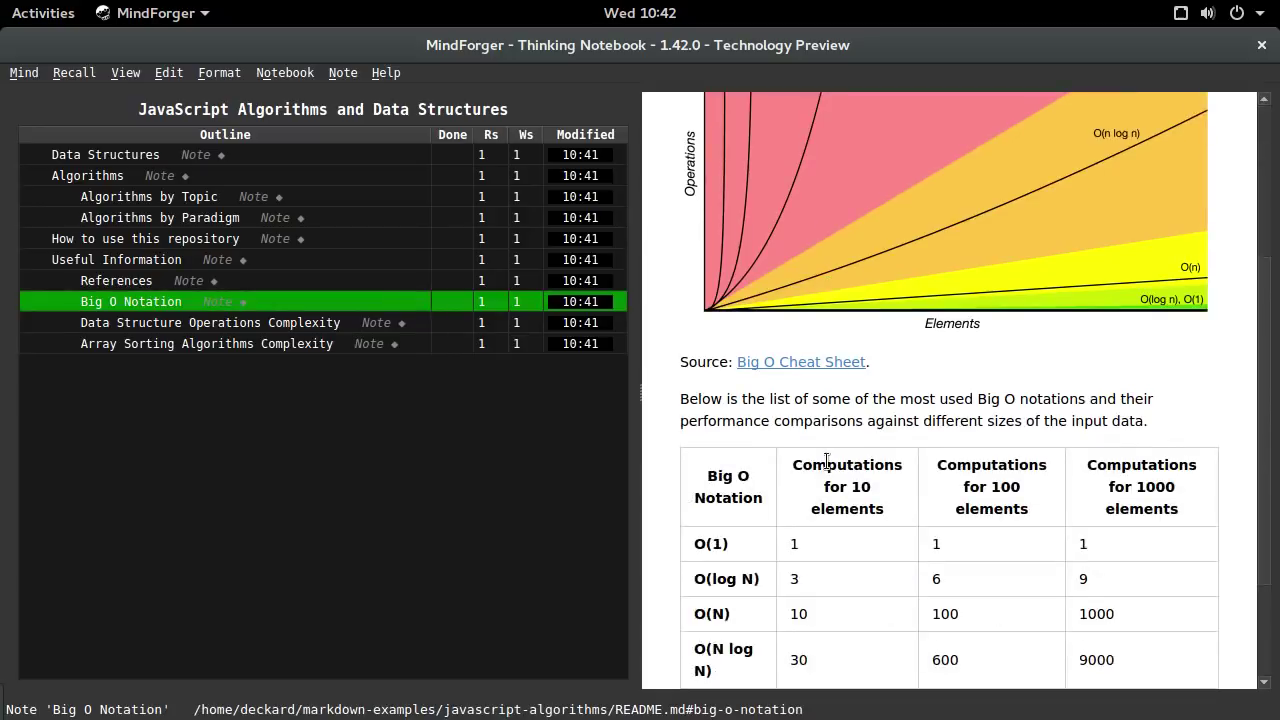
{"action": "scroll", "coordinate": [828, 467], "scroll_direction": "up", "scroll_amount": 2}
{"action": "scroll", "coordinate": [828, 465], "scroll_direction": "up", "scroll_amount": 3}
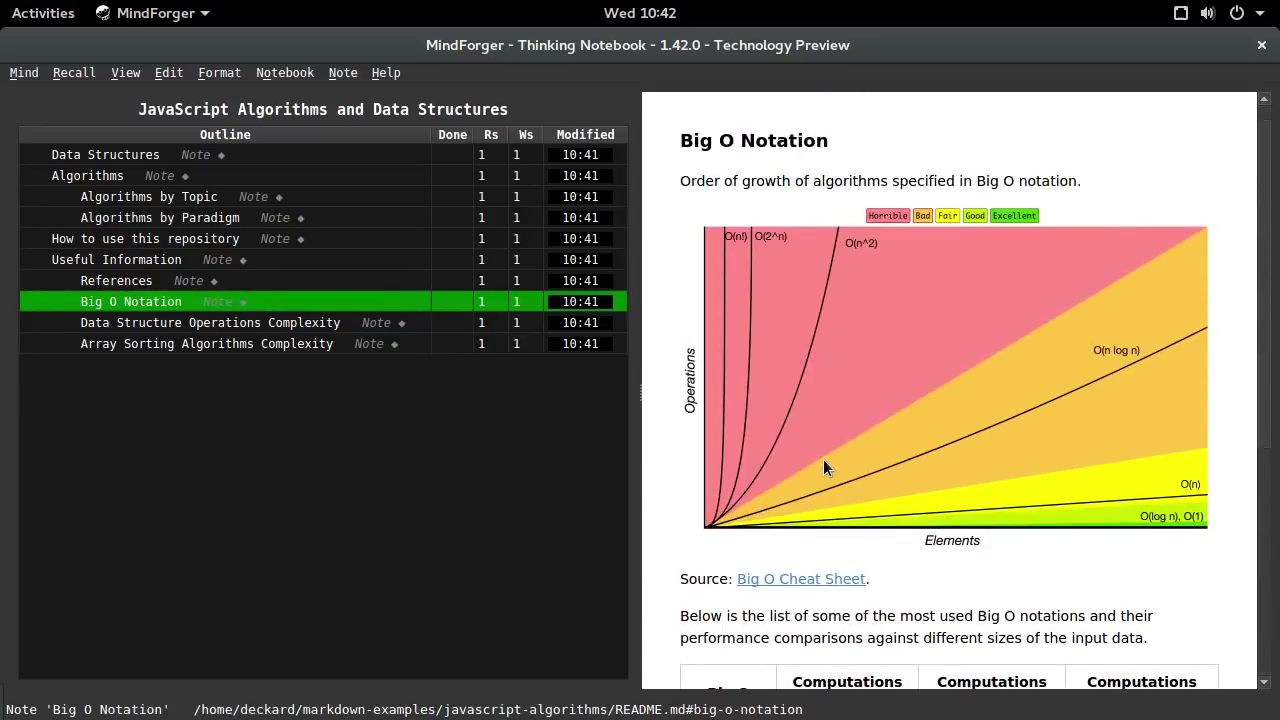
Step: Show the list of all notebooks in the repository and look through it from beginning to end
{"action": "left_click", "coordinate": [111, 73]}
{"action": "left_click", "coordinate": [120, 111]}
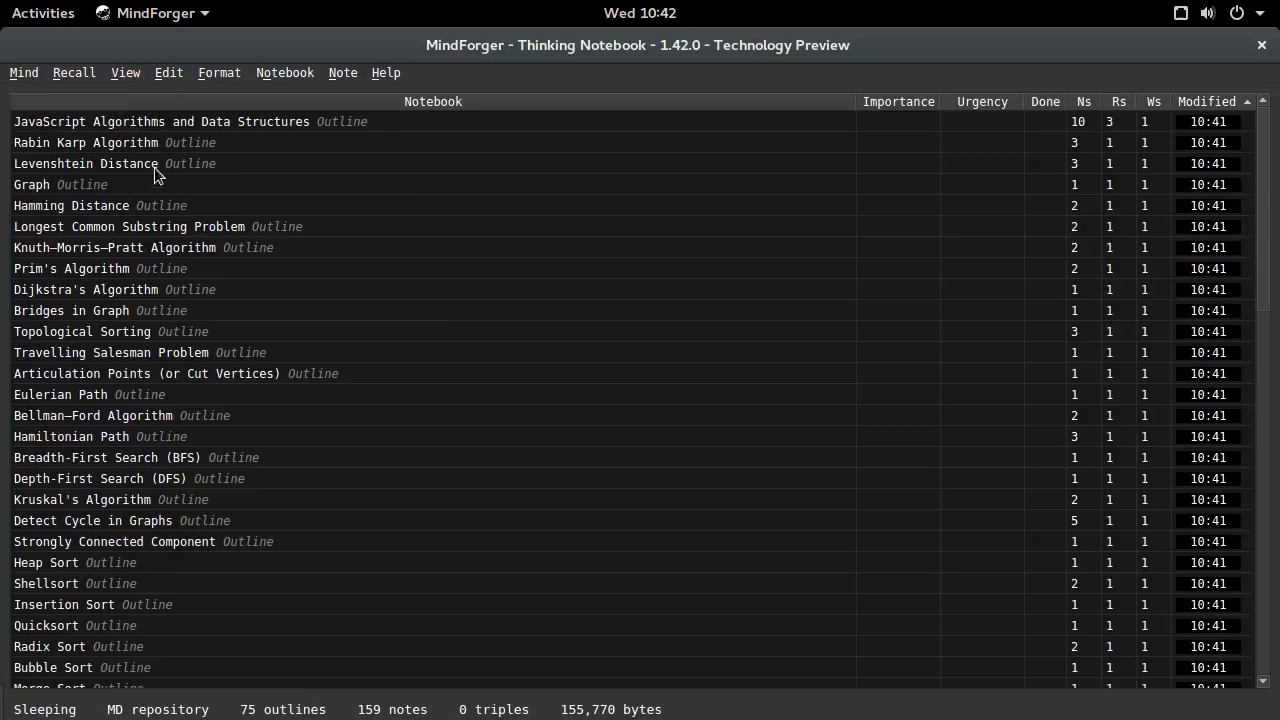
{"action": "scroll", "coordinate": [325, 287], "scroll_direction": "down", "scroll_amount": 6}
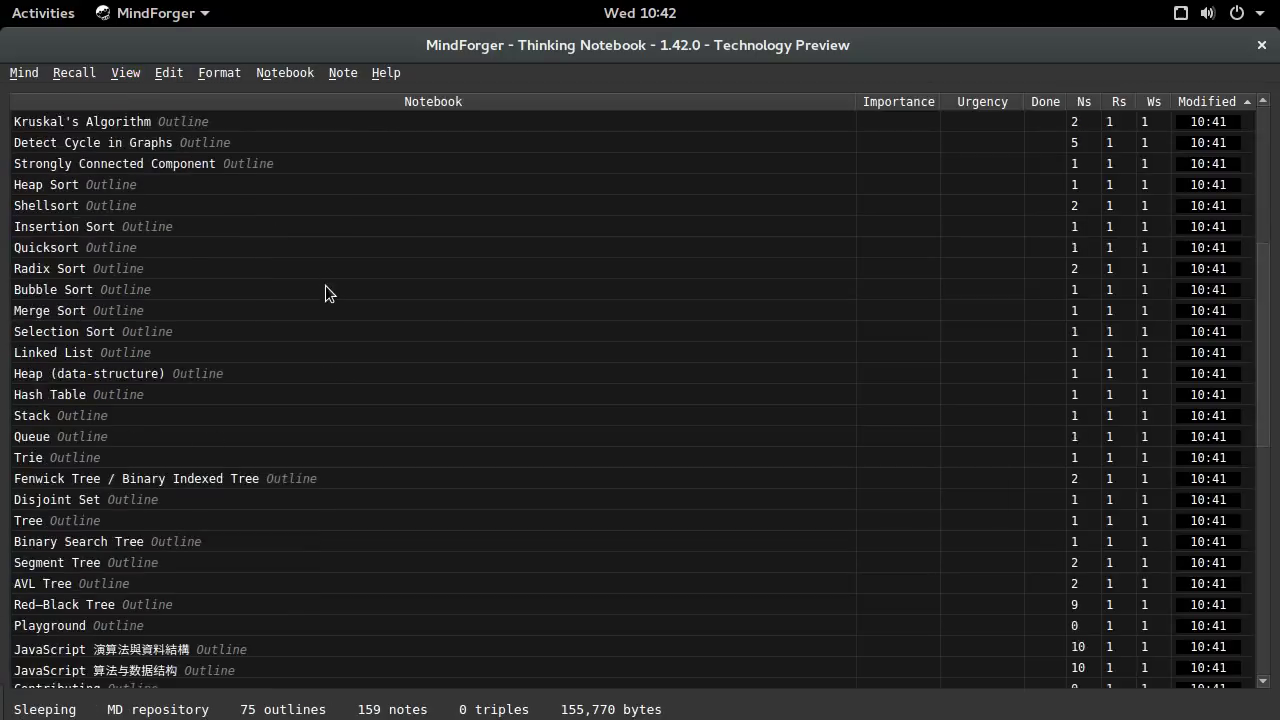
{"action": "scroll", "coordinate": [325, 290], "scroll_direction": "down", "scroll_amount": 10}
{"action": "scroll", "coordinate": [325, 290], "scroll_direction": "up", "scroll_amount": 16}
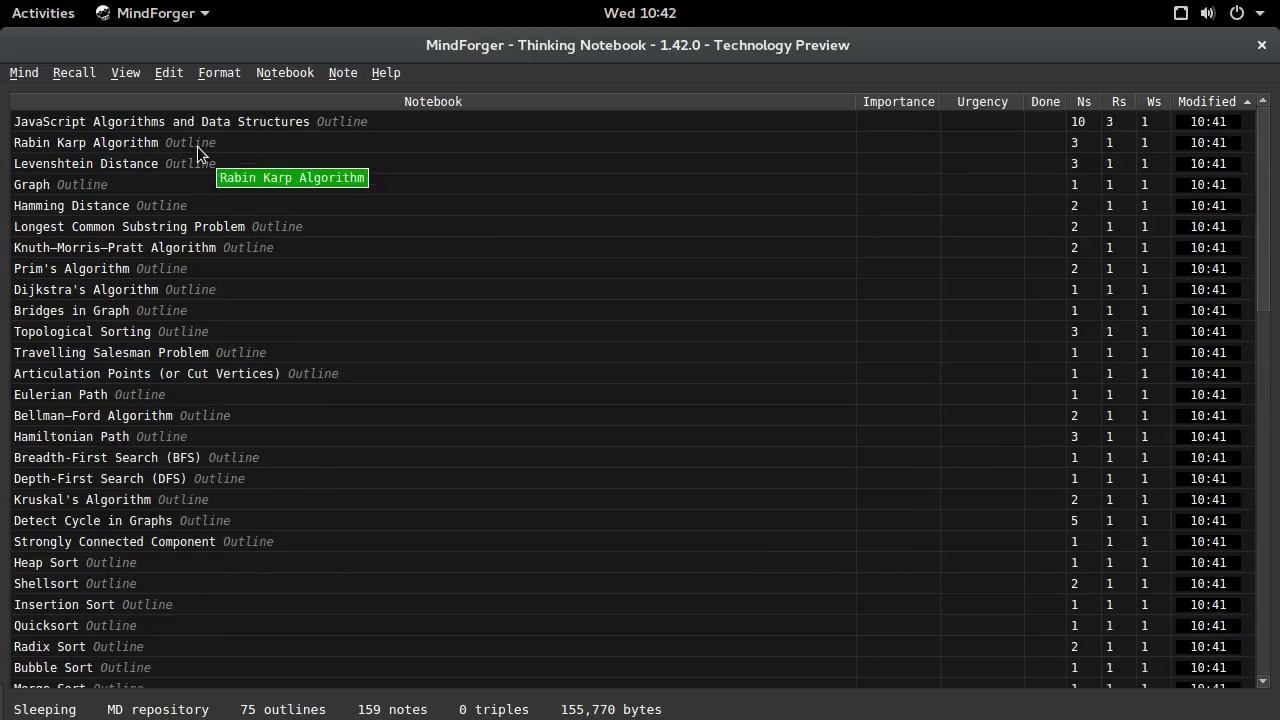
Step: Run a full-text search for "path" across all notebooks, ignoring case
{"action": "left_click", "coordinate": [80, 75]}
{"action": "left_click", "coordinate": [106, 93]}
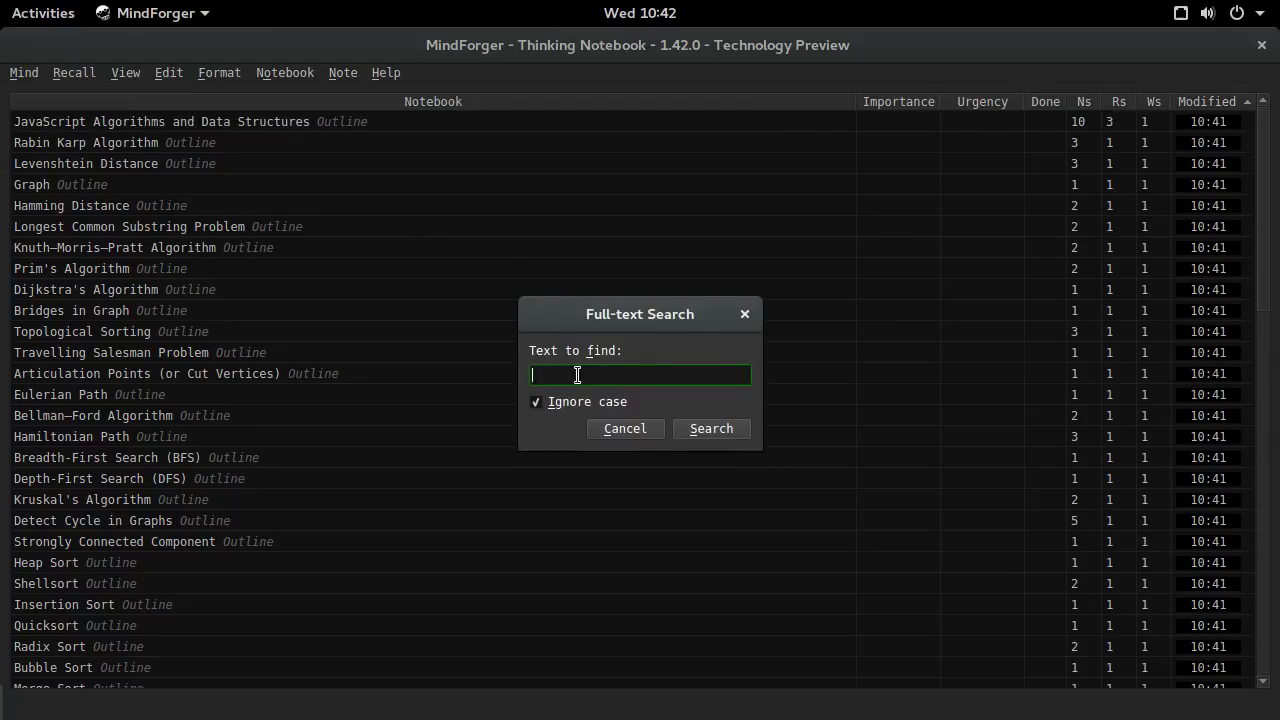
{"action": "type", "text": "path"}
{"action": "key", "text": "Return"}
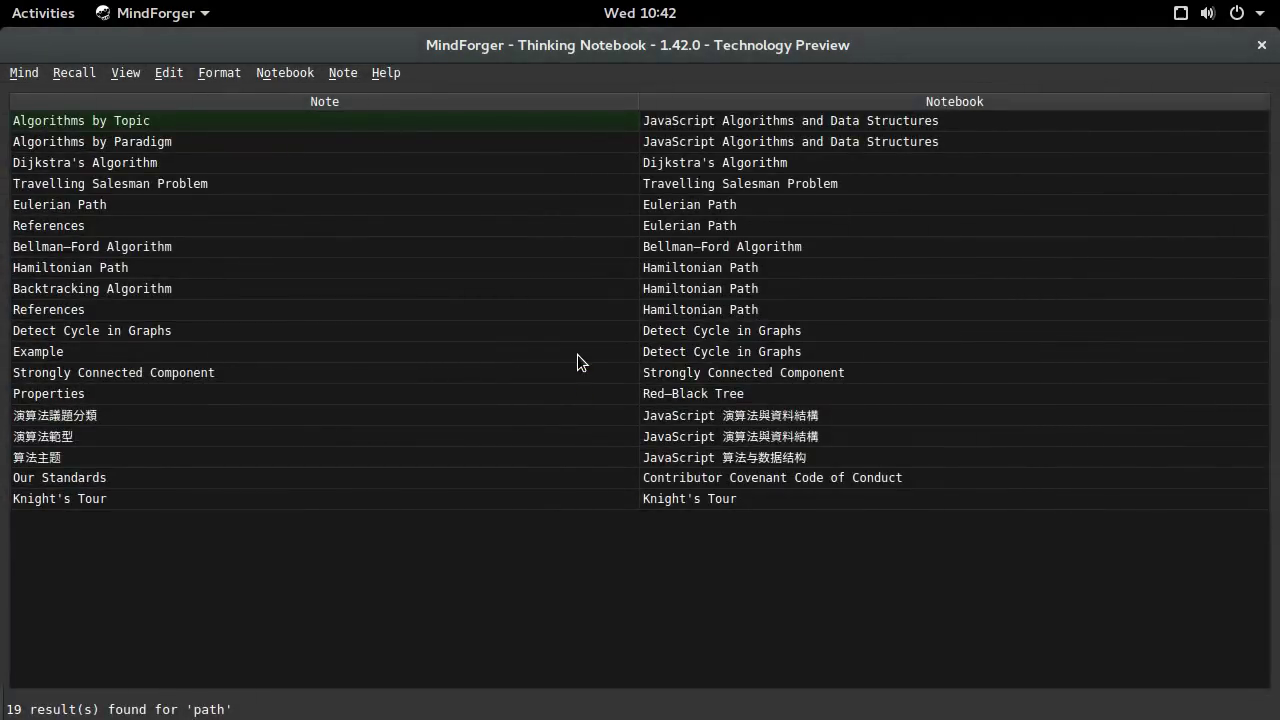
Step: Preview the matching notes Hamiltonian Path, Detect Cycle in Graphs, Eulerian Path's References and Travelling Salesman Problem
{"action": "left_click", "coordinate": [544, 272]}
{"action": "left_click", "coordinate": [403, 331]}
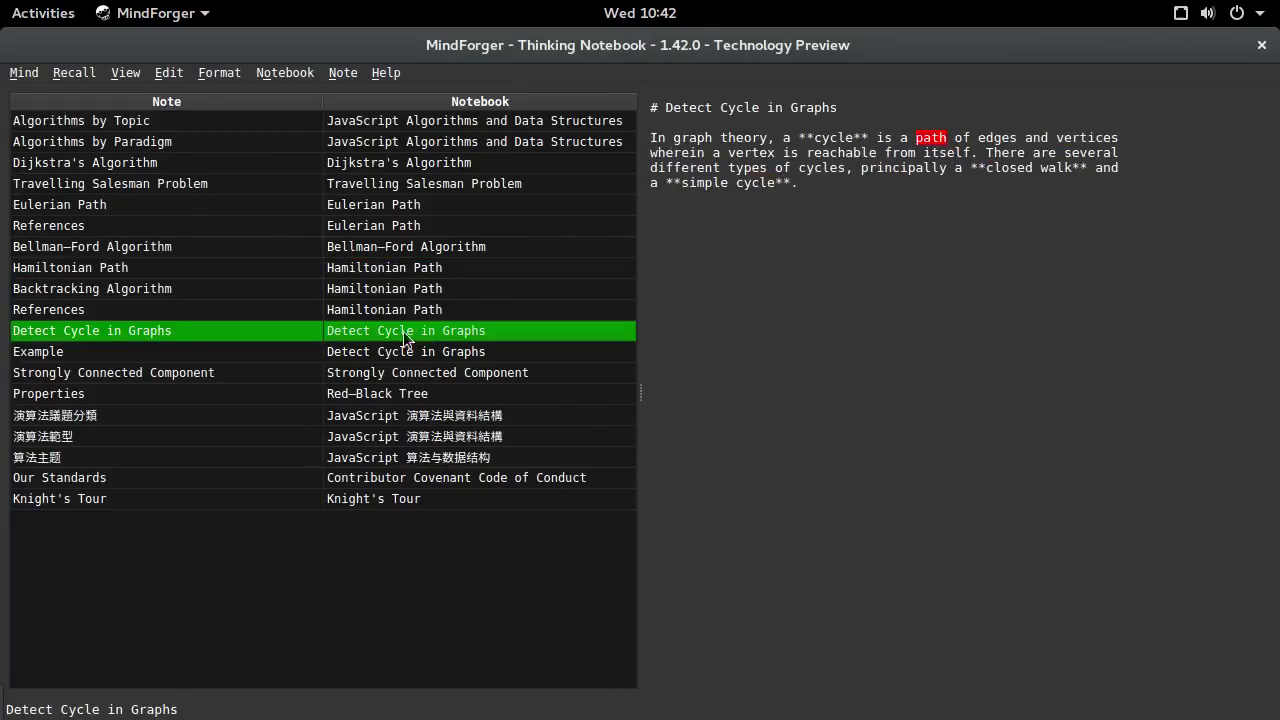
{"action": "left_click", "coordinate": [380, 225]}
{"action": "left_click", "coordinate": [376, 184]}
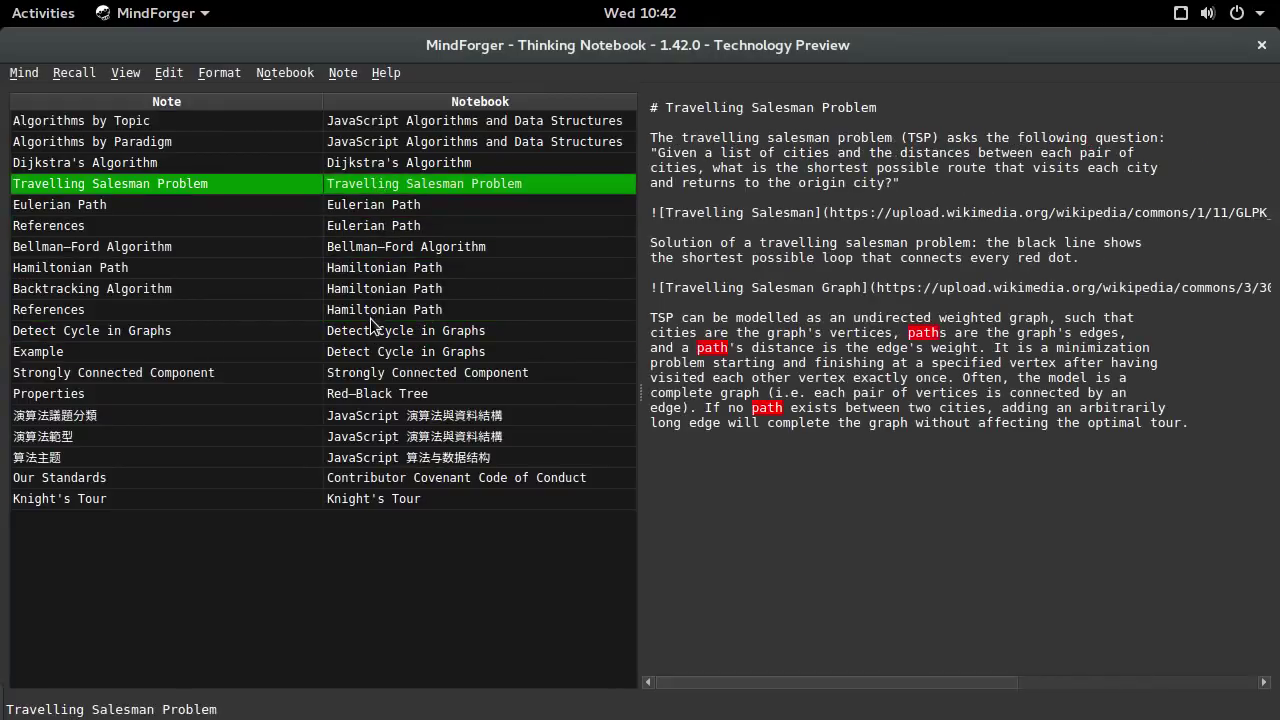
Step: Return to the notebook list, find a notebook by the name "avl" and open AVL Tree
{"action": "key", "text": "ctrl+shift+o"}
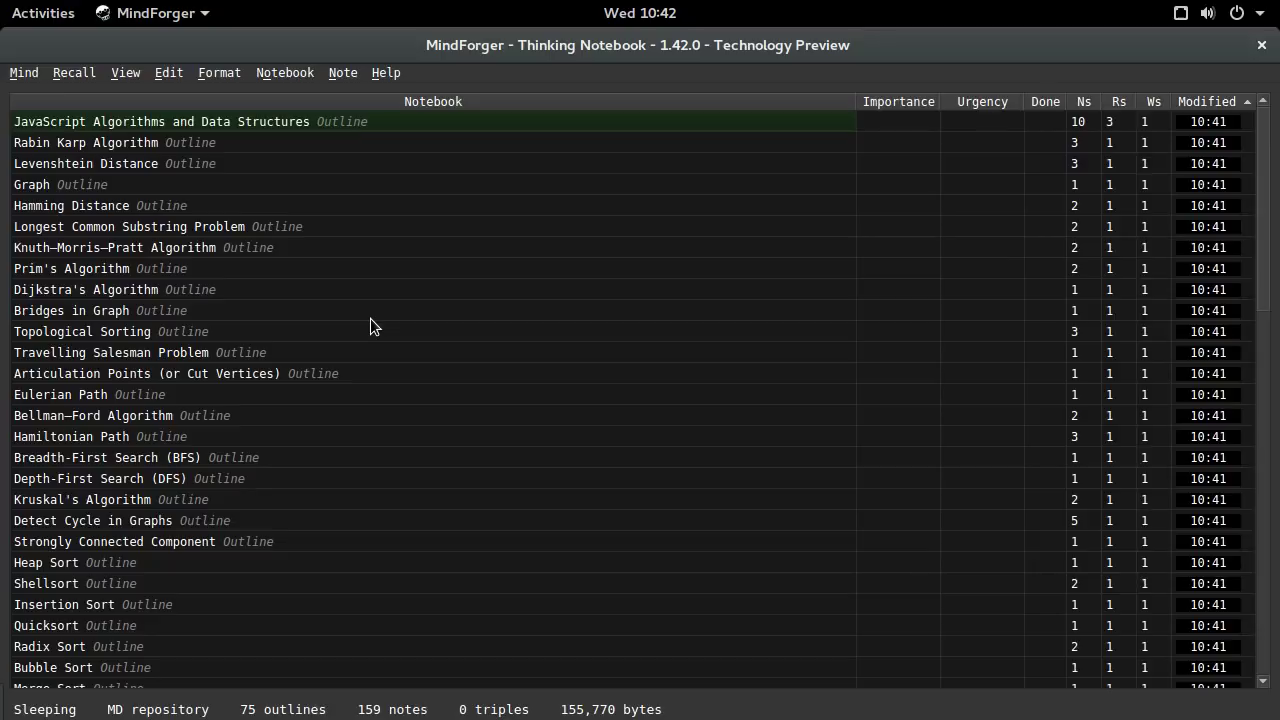
{"action": "left_click", "coordinate": [74, 72]}
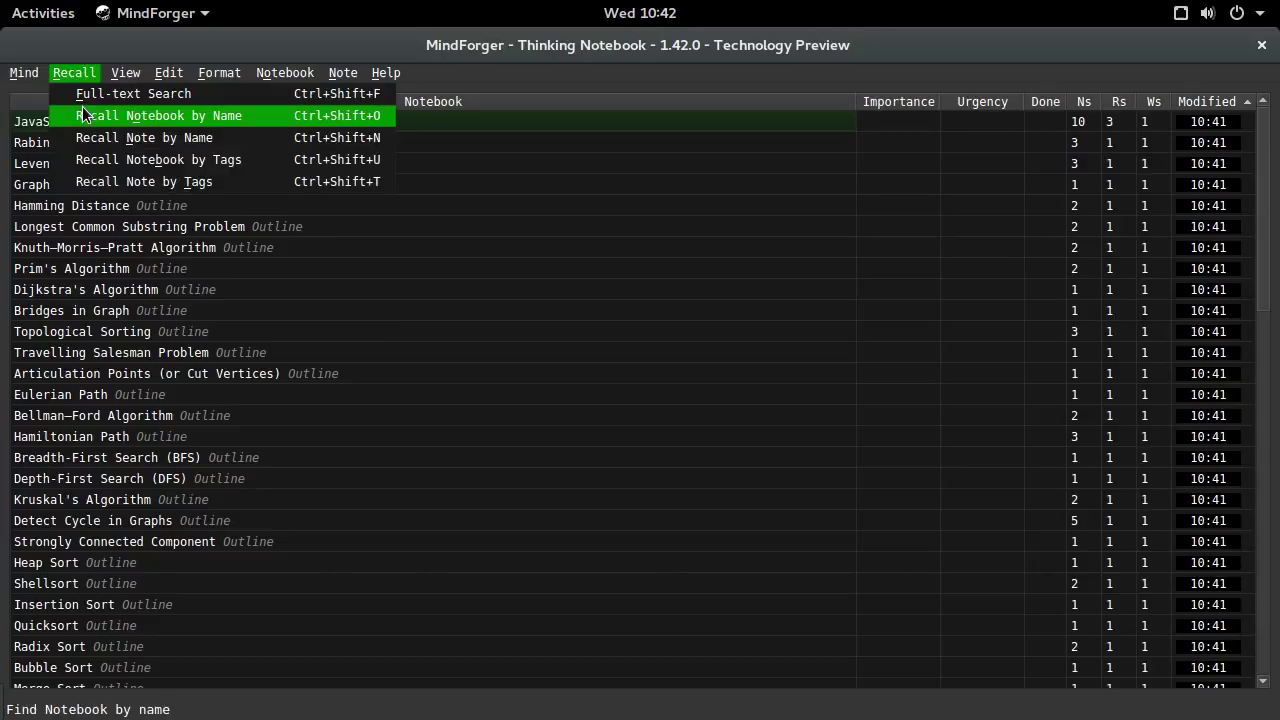
{"action": "left_click", "coordinate": [86, 119]}
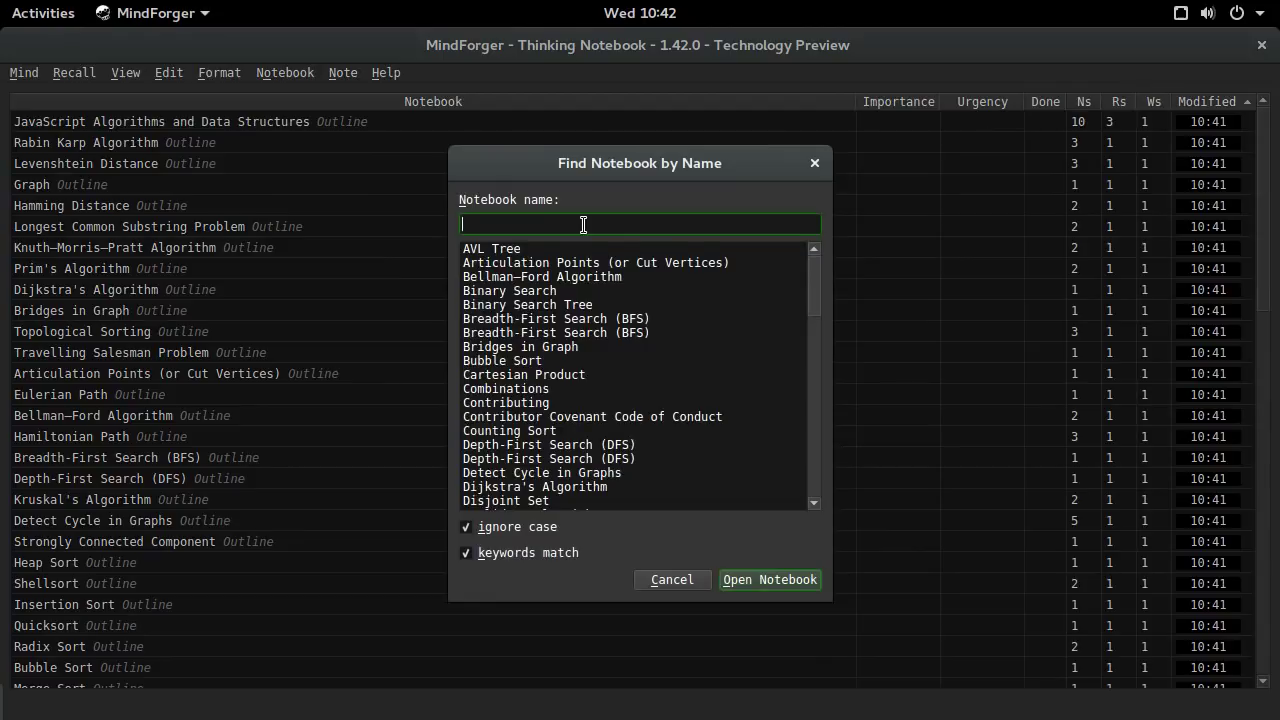
{"action": "type", "text": "avl"}
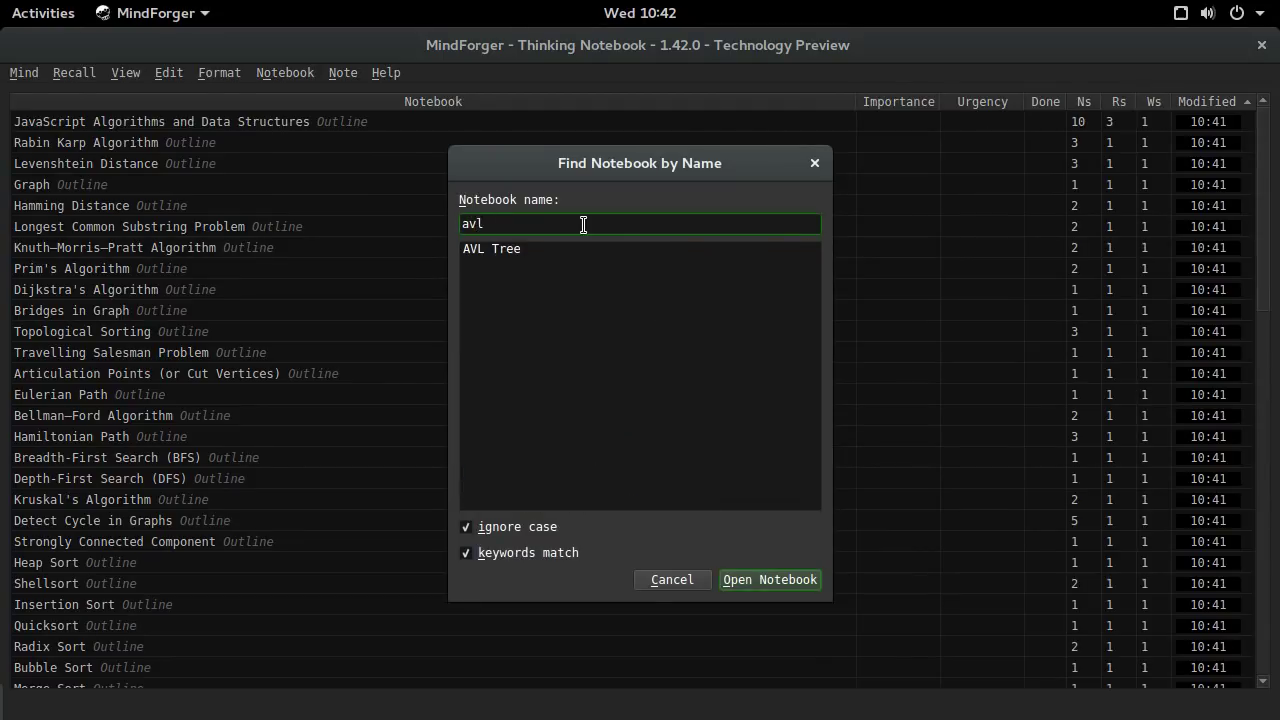
{"action": "left_click", "coordinate": [554, 244]}
{"action": "left_click", "coordinate": [770, 576]}
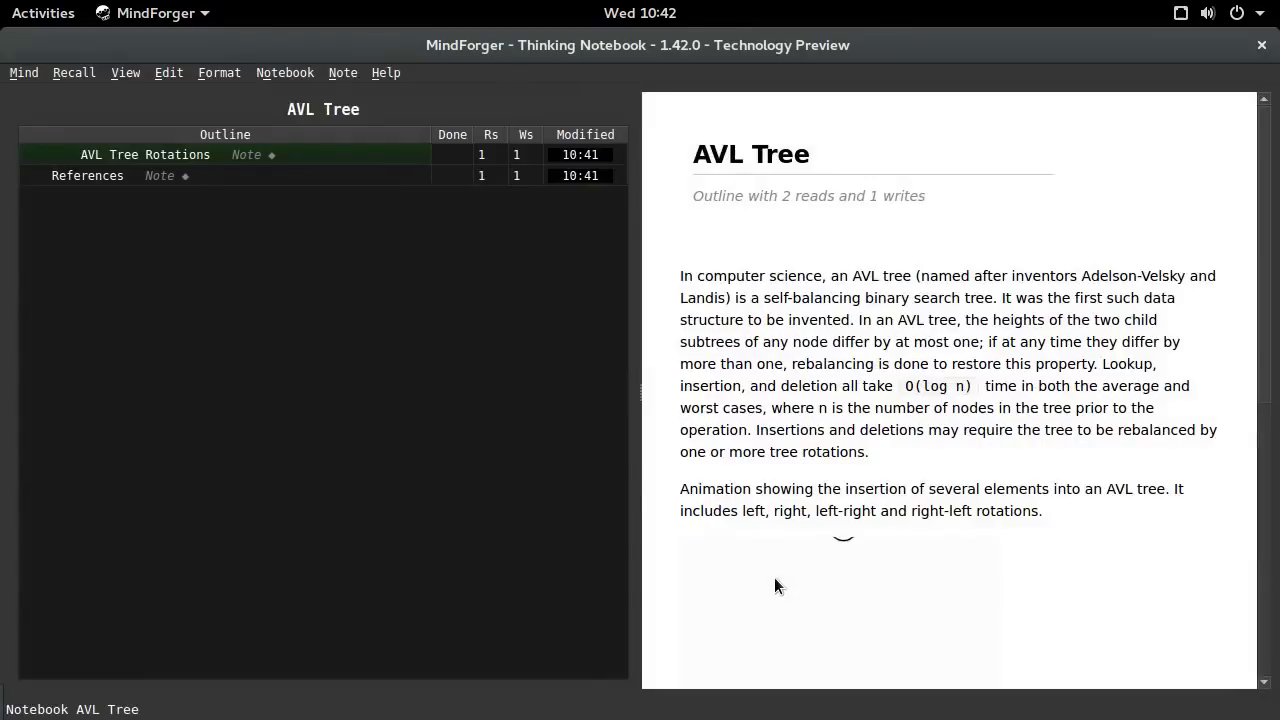
Step: Examine the AVL Tree page's insertion animation and balance factor diagram
{"action": "scroll", "coordinate": [928, 339], "scroll_direction": "down", "scroll_amount": 3}
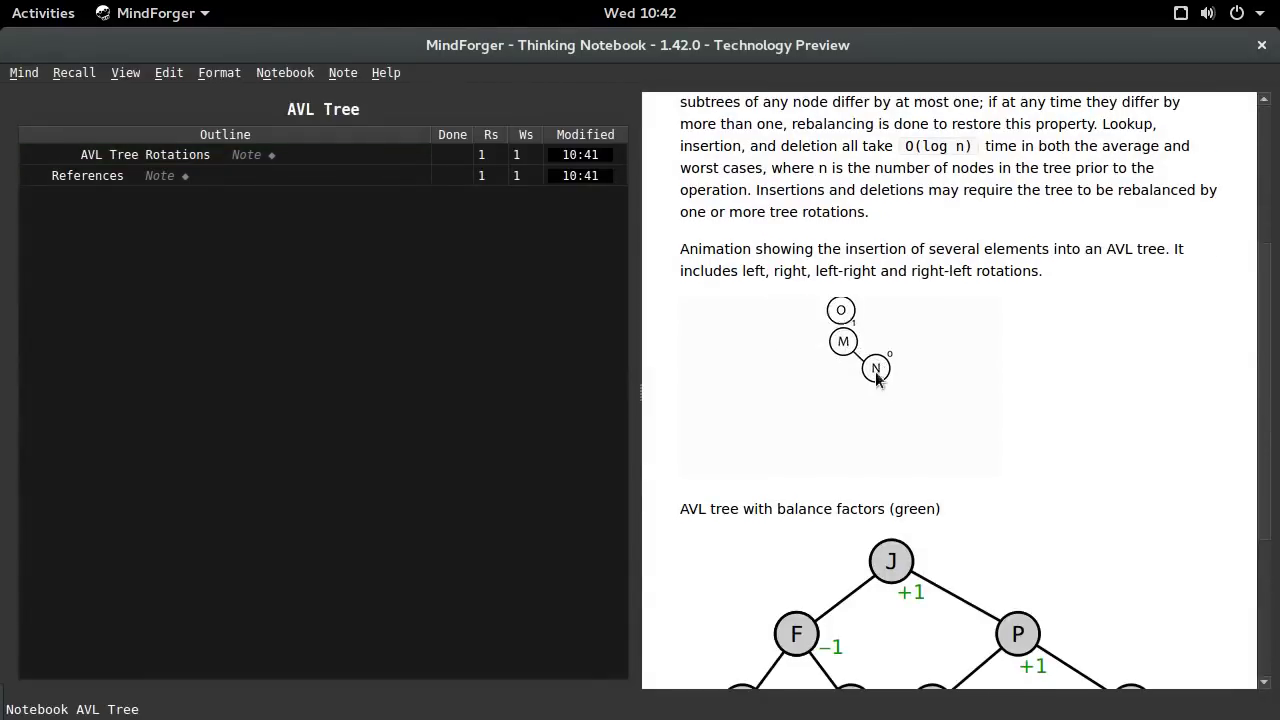
{"action": "scroll", "coordinate": [878, 416], "scroll_direction": "down", "scroll_amount": 1}
{"action": "scroll", "coordinate": [879, 417], "scroll_direction": "down", "scroll_amount": 2}
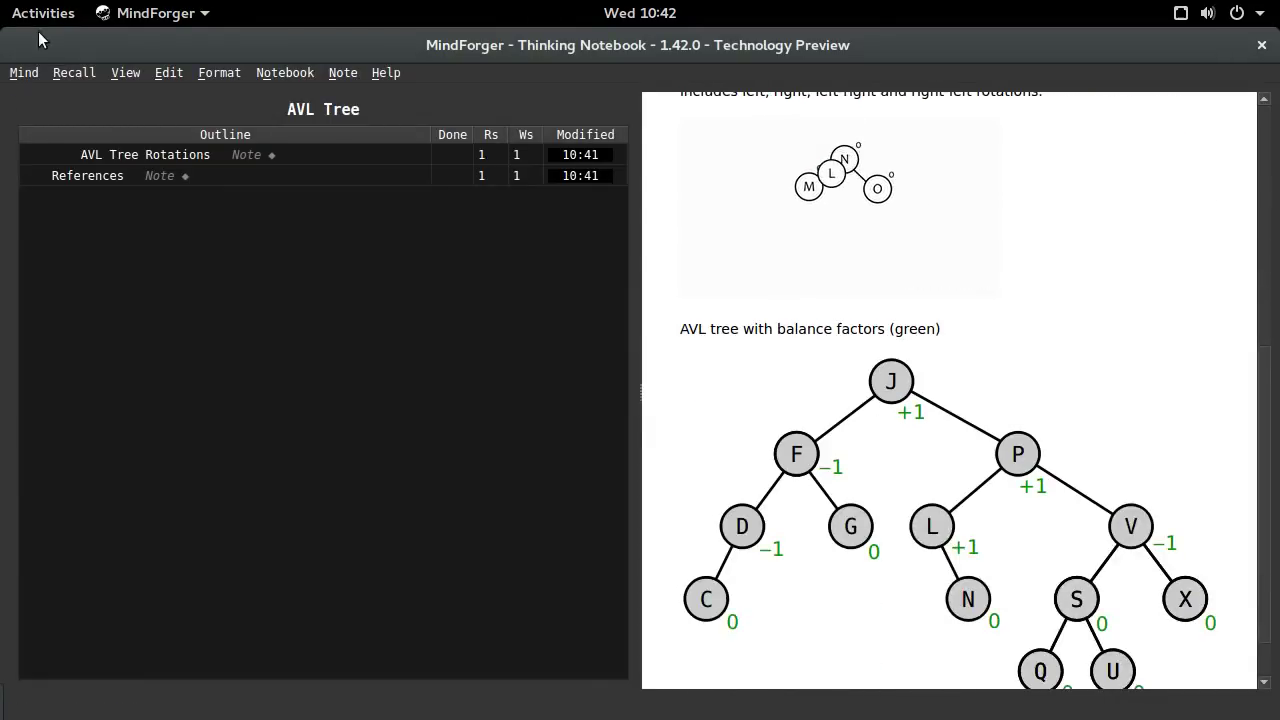
Step: Turn on Think mode, find a notebook by the name "avl" and open AVL Tree to view its associations
{"action": "left_click", "coordinate": [30, 72]}
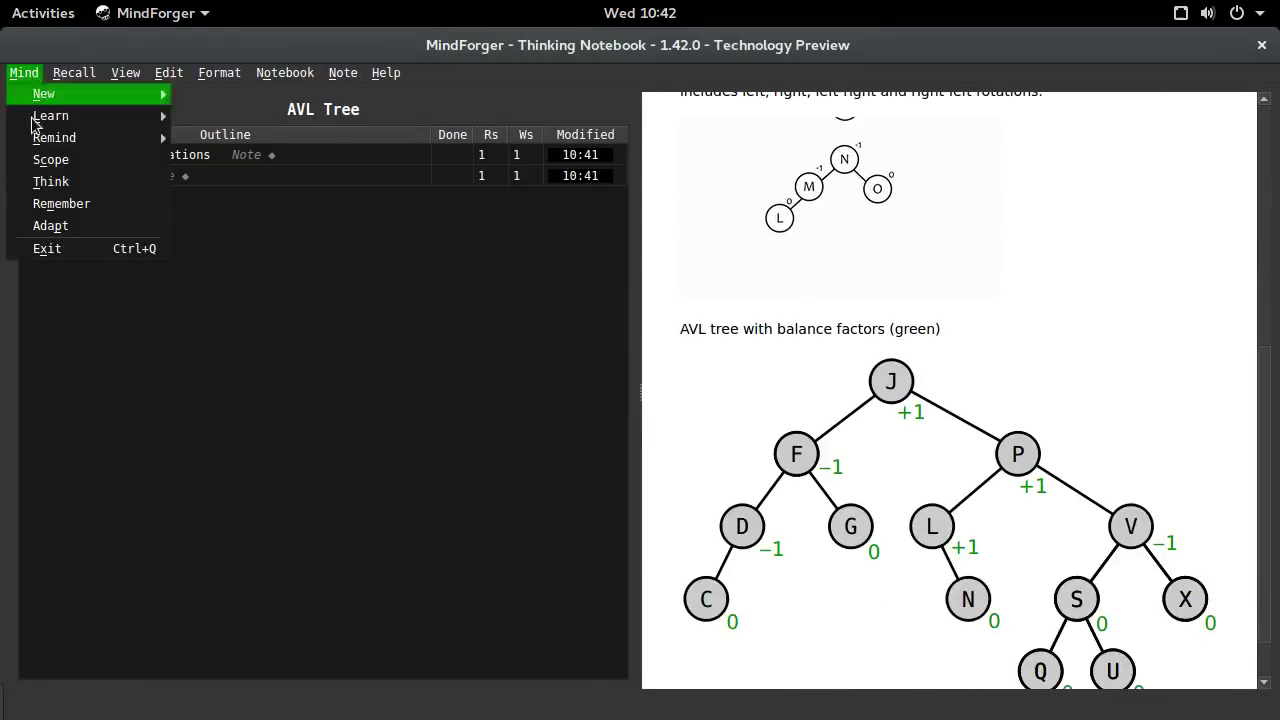
{"action": "left_click", "coordinate": [45, 182]}
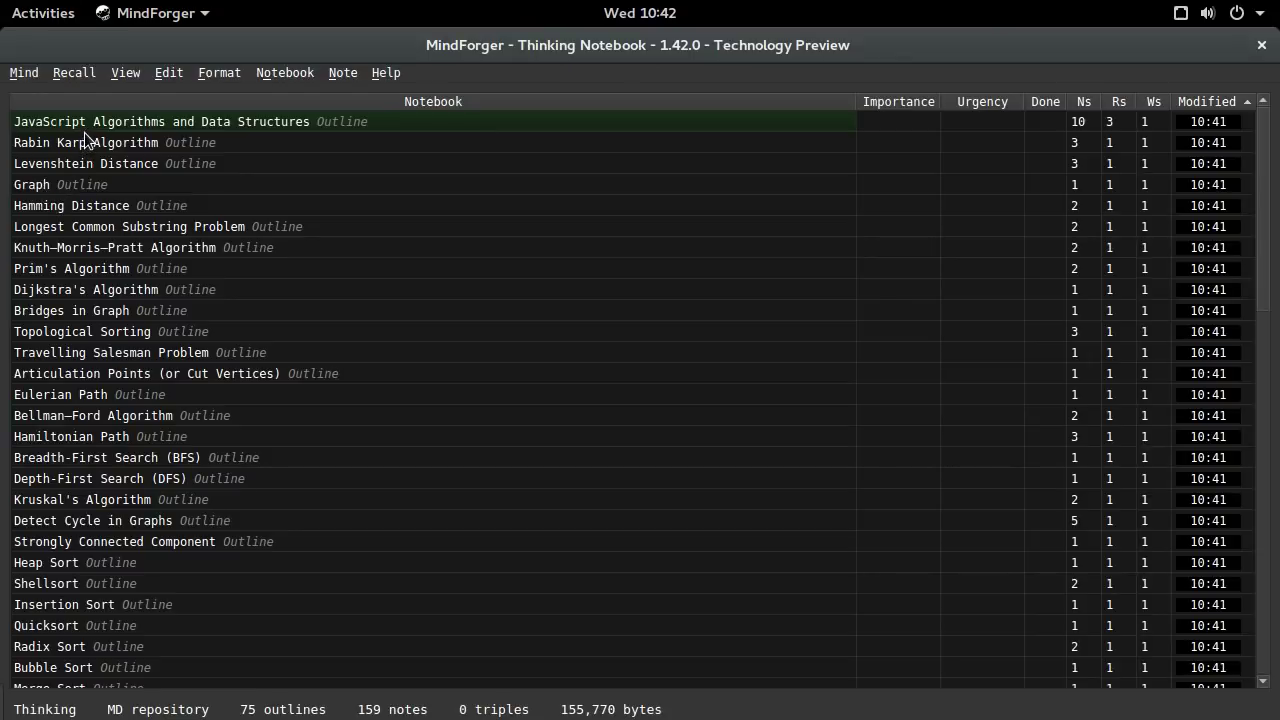
{"action": "key", "text": "ctrl+shift+n"}
{"action": "type", "text": "avl"}
{"action": "key", "text": "Down"}
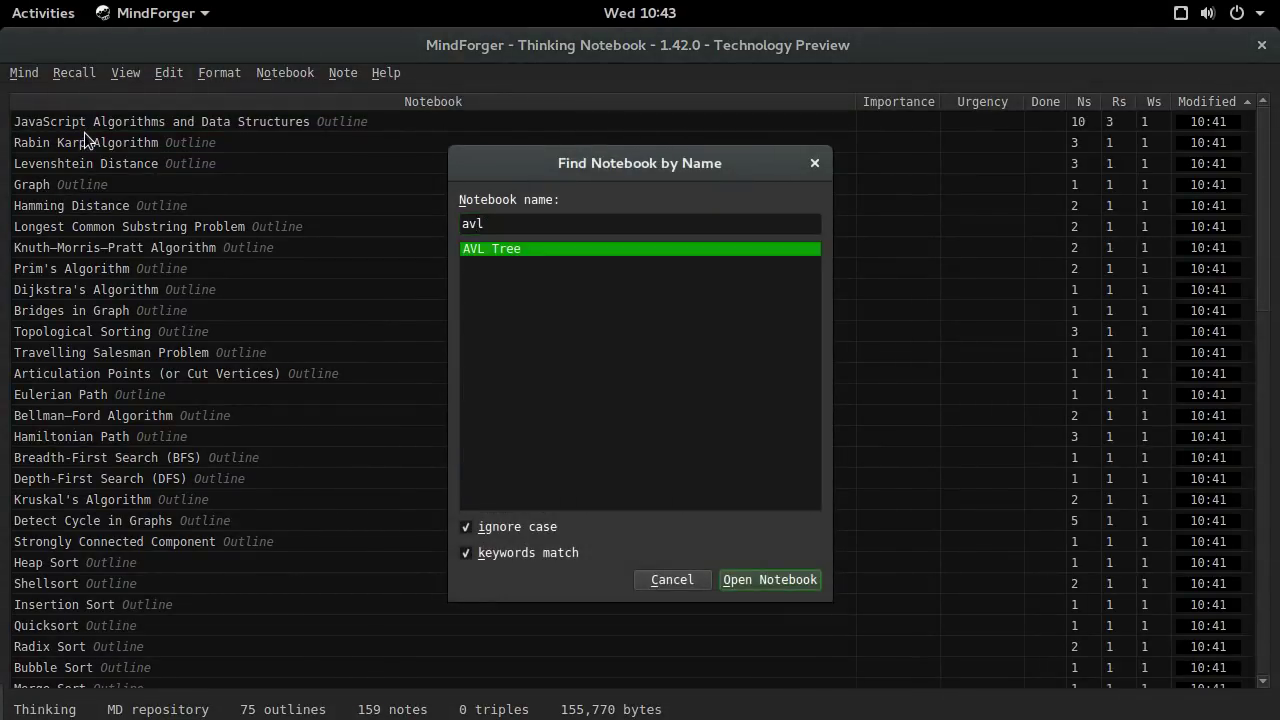
{"action": "key", "text": "Return"}
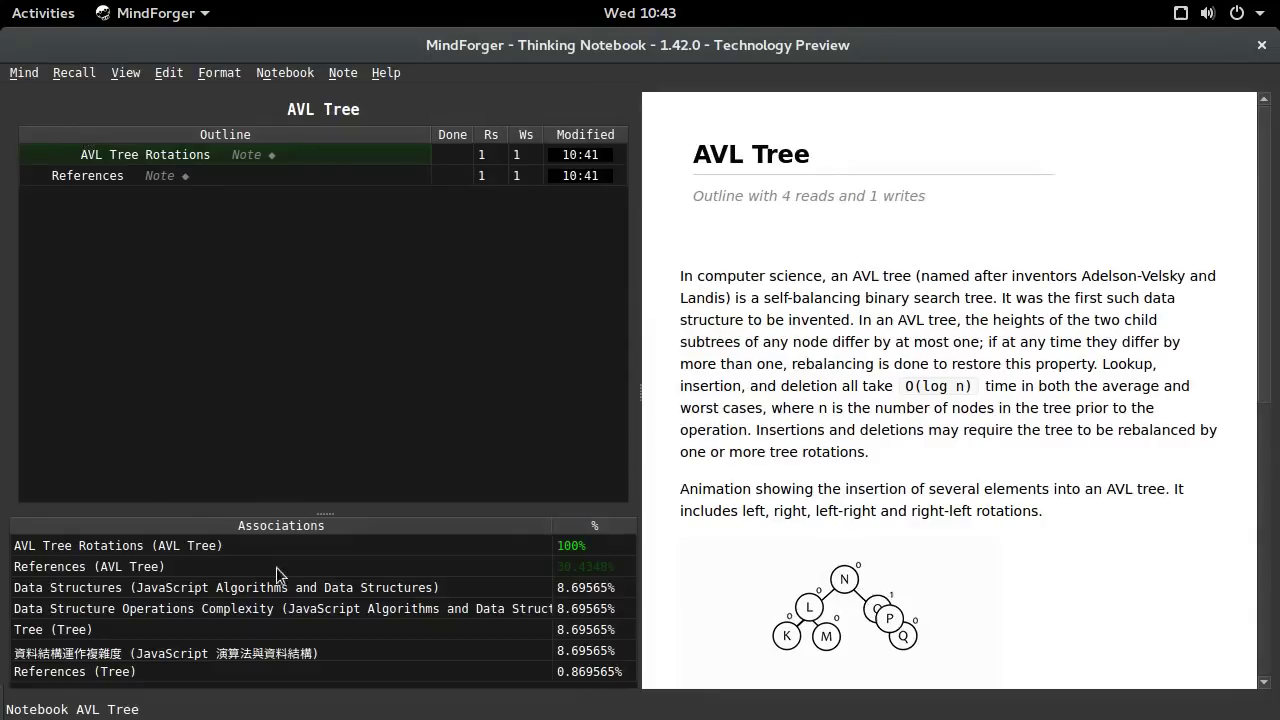
{"action": "scroll", "coordinate": [832, 341], "scroll_direction": "down", "scroll_amount": 2}
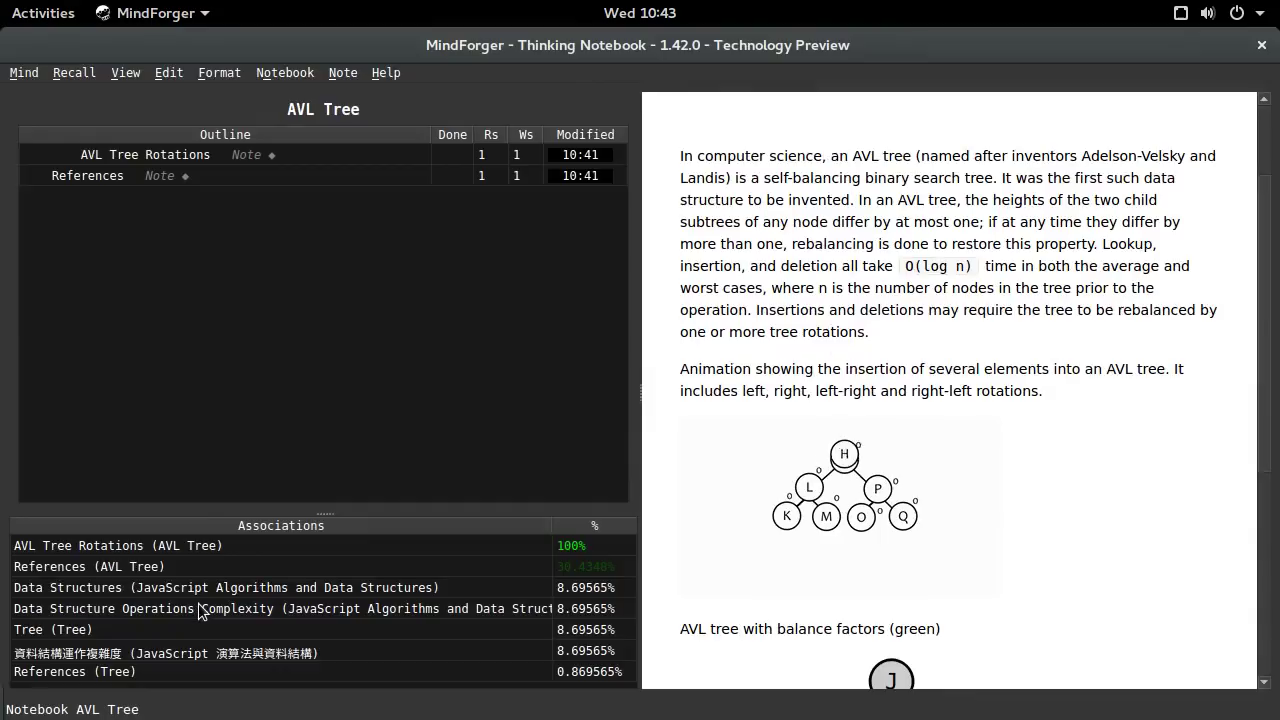
{"action": "scroll", "coordinate": [737, 381], "scroll_direction": "up", "scroll_amount": 2}
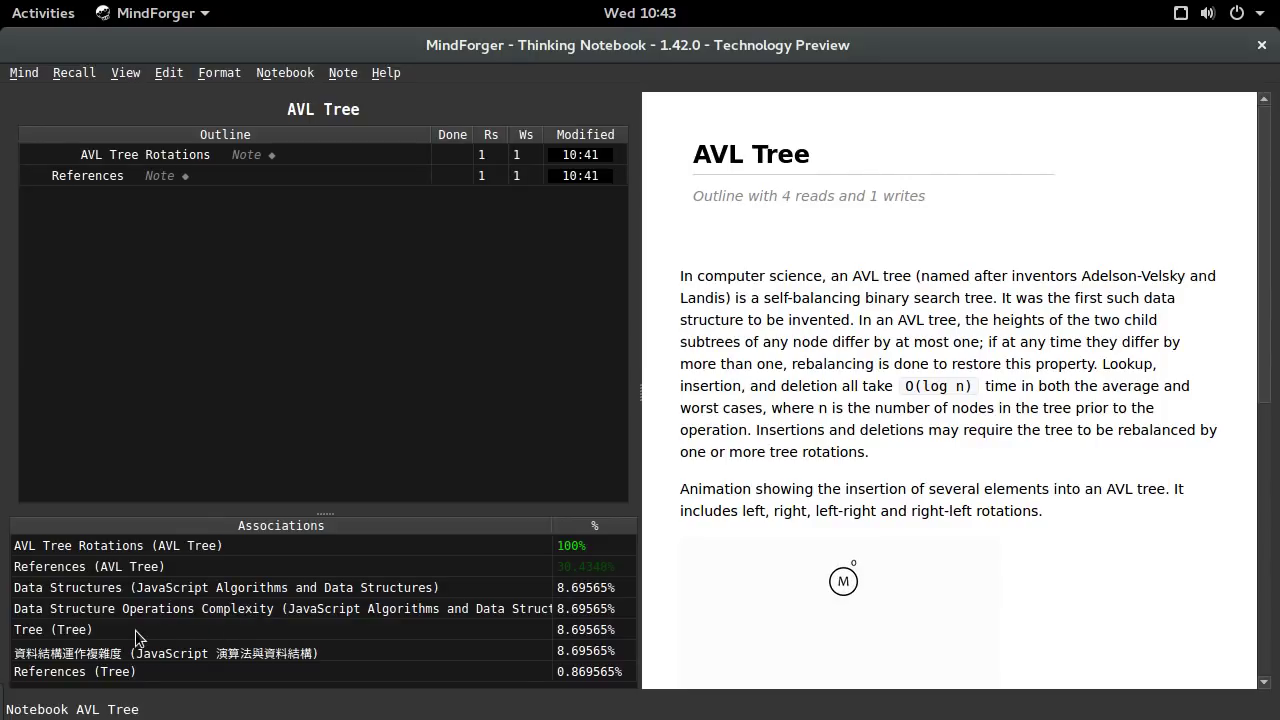
Step: Follow the associations from AVL Tree to the Tree note and on to Red–Black Tree, and look through its page
{"action": "left_click", "coordinate": [95, 629]}
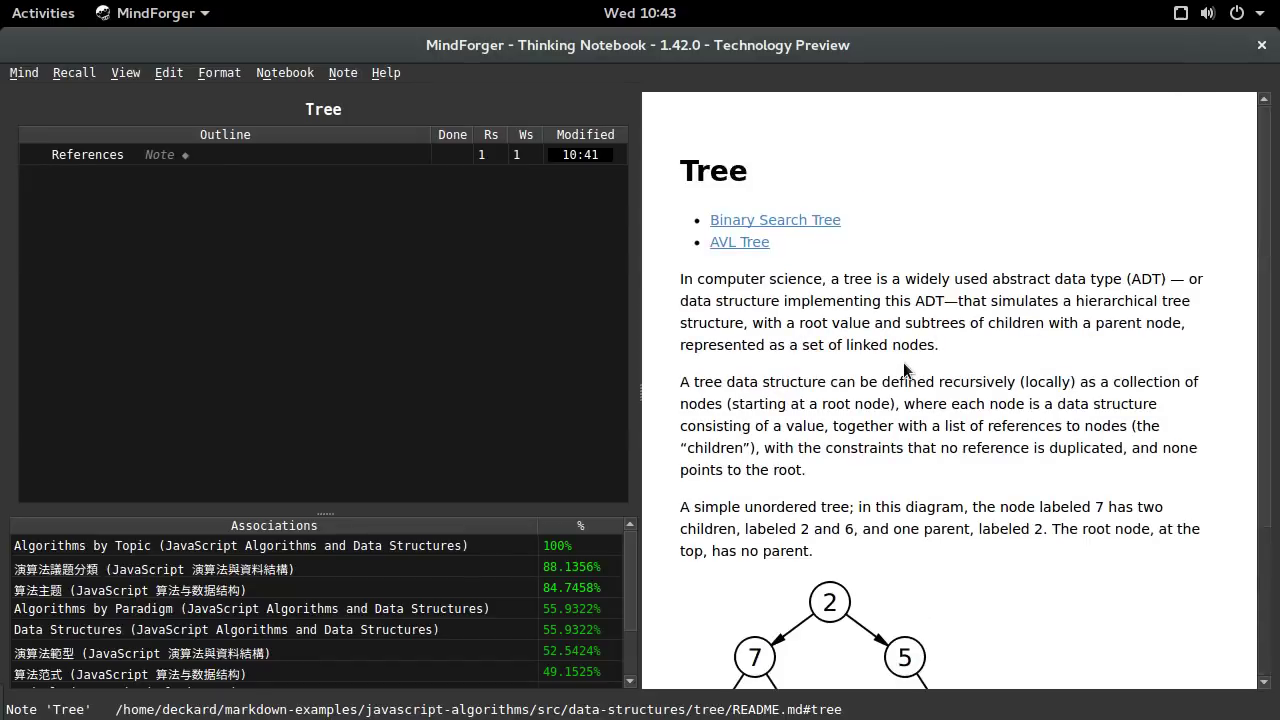
{"action": "scroll", "coordinate": [414, 609], "scroll_direction": "down", "scroll_amount": 1}
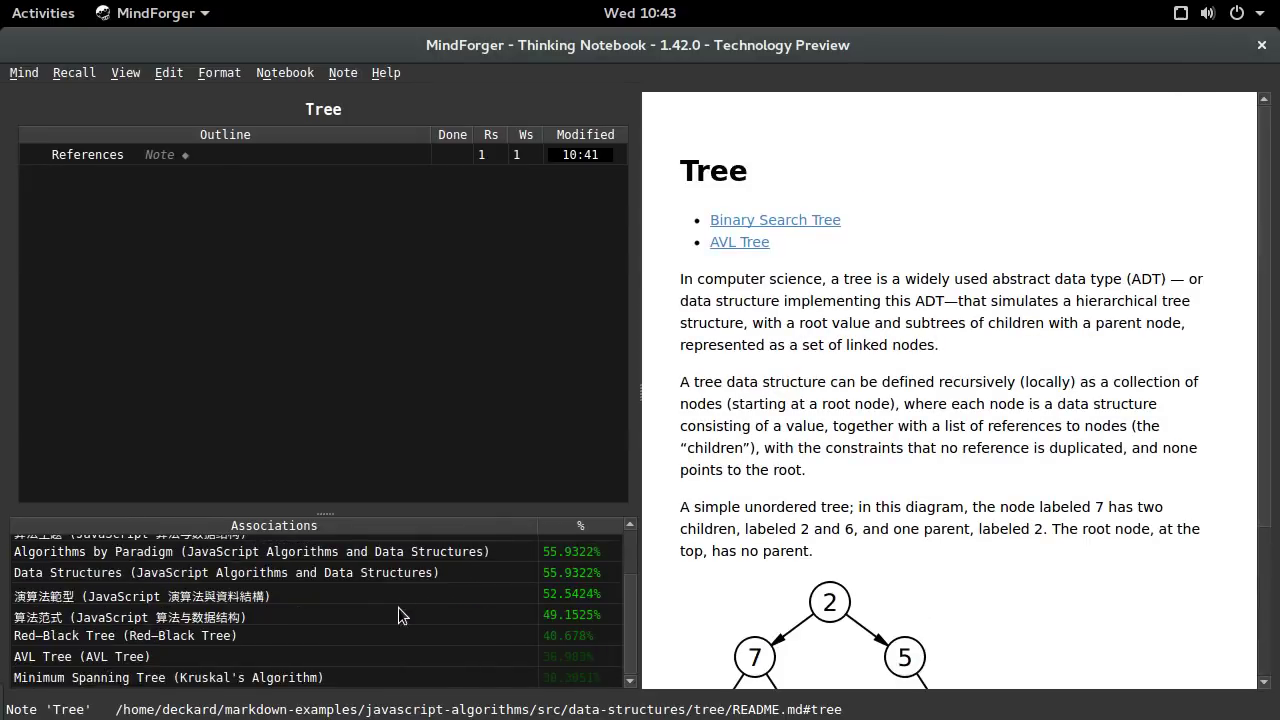
{"action": "left_click", "coordinate": [268, 638]}
{"action": "scroll", "coordinate": [922, 484], "scroll_direction": "down", "scroll_amount": 4}
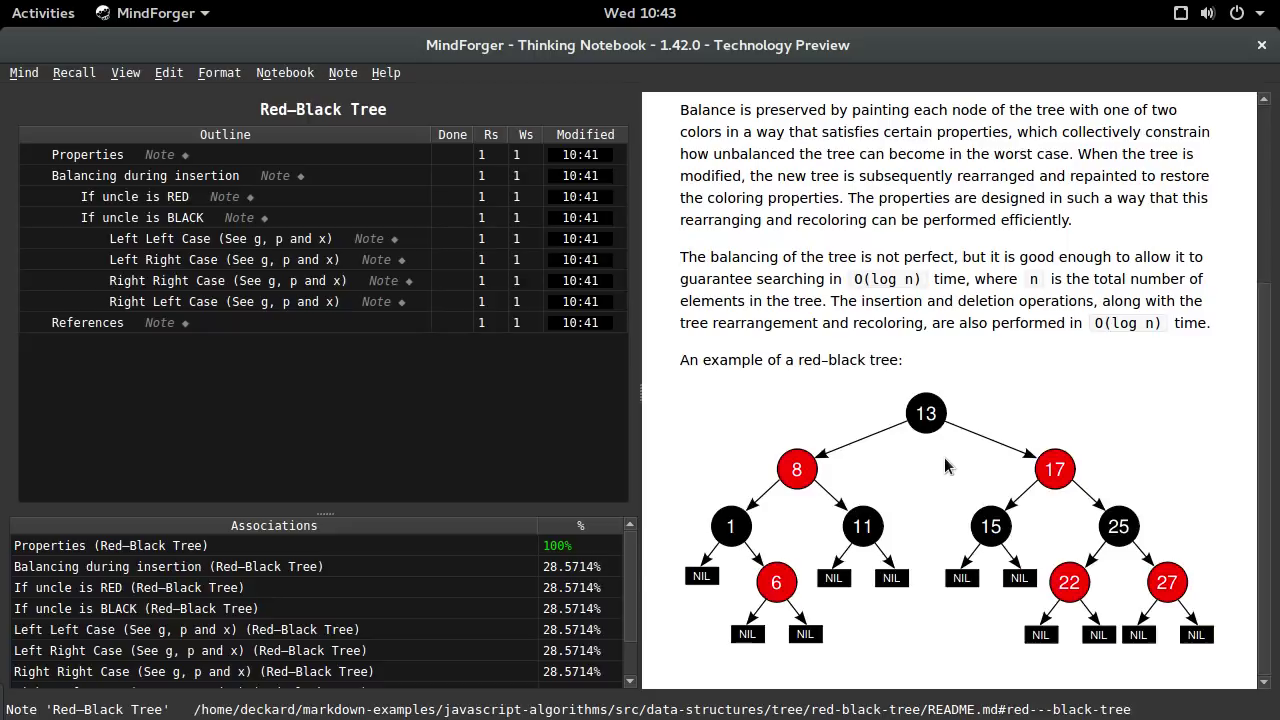
{"action": "scroll", "coordinate": [965, 430], "scroll_direction": "up", "scroll_amount": 5}
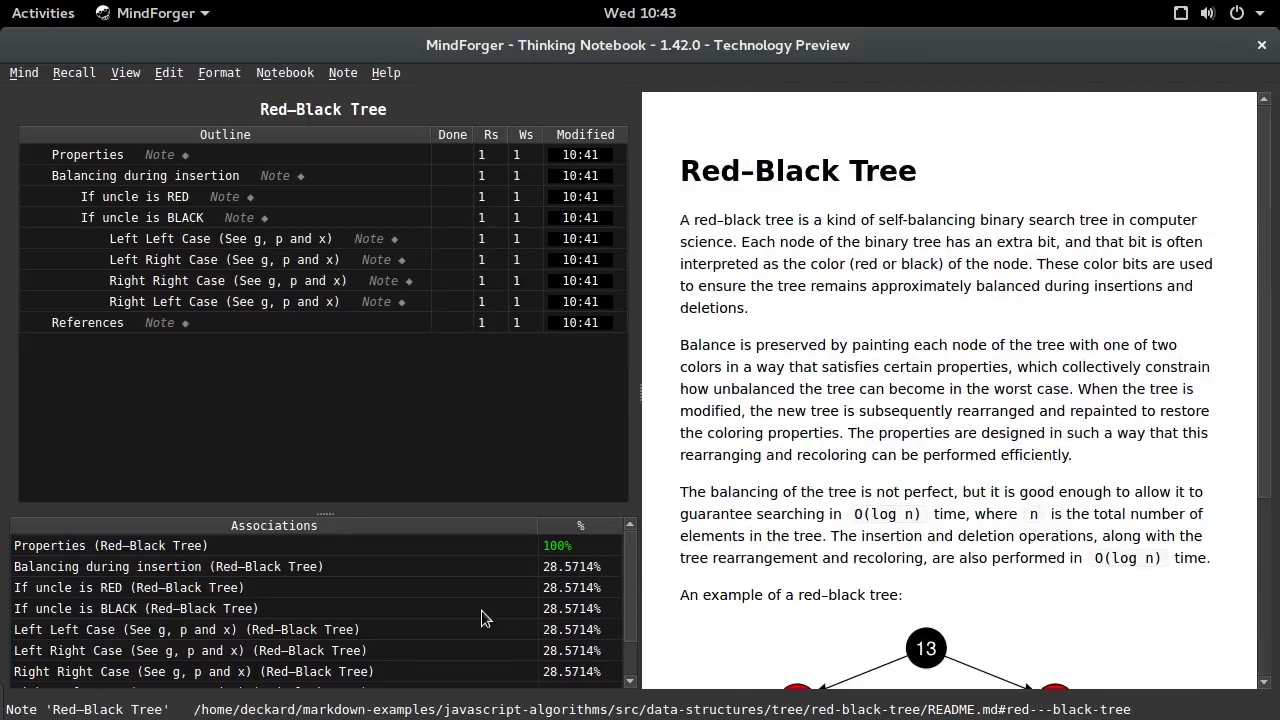
{"action": "scroll", "coordinate": [420, 615], "scroll_direction": "down", "scroll_amount": 2}
{"action": "scroll", "coordinate": [408, 617], "scroll_direction": "up", "scroll_amount": 2}
Step: Edit the Red–Black Tree note, look up associations for the word "node" and open the associated Trie note, saving the edited note
{"action": "double_click", "coordinate": [860, 312]}
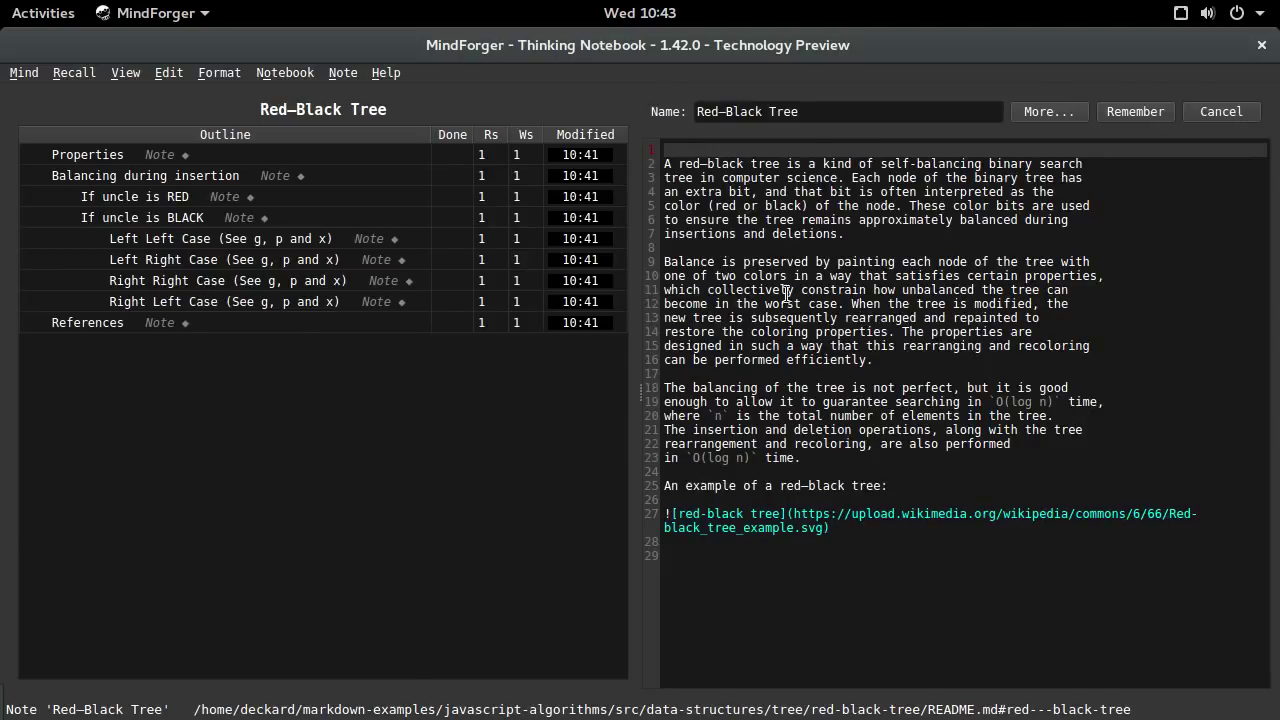
{"action": "left_click", "coordinate": [894, 178]}
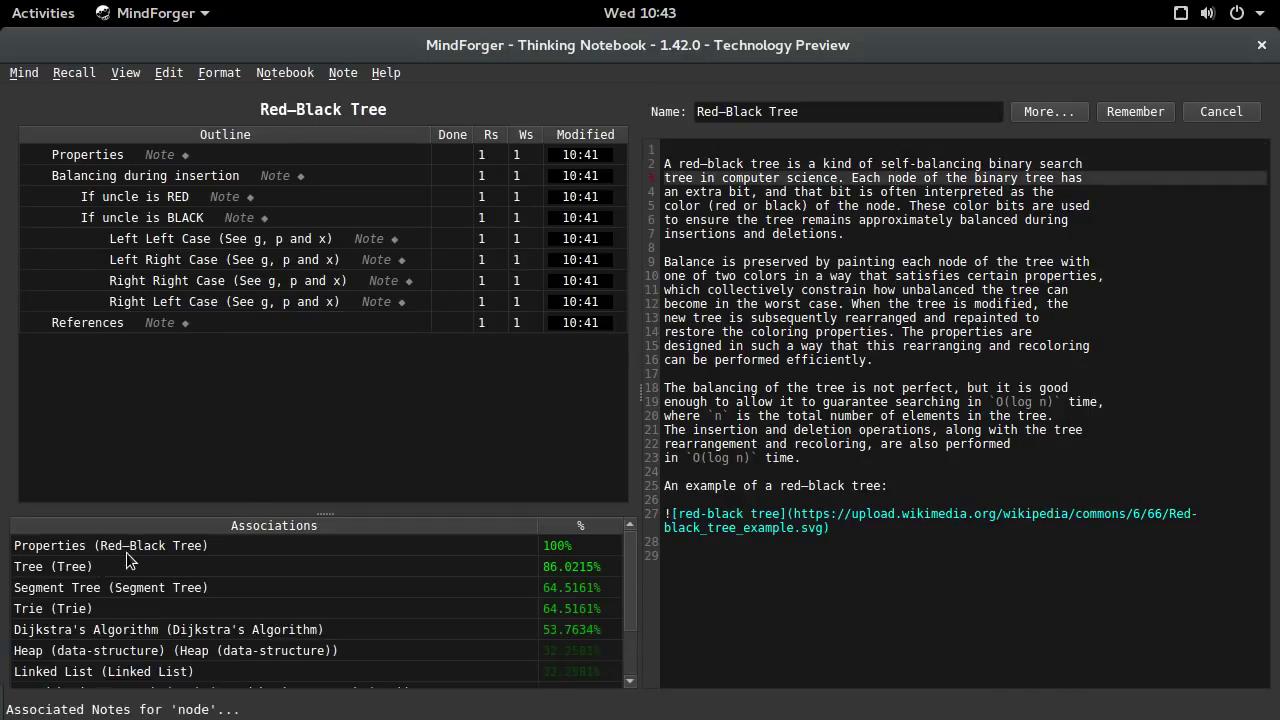
{"action": "scroll", "coordinate": [150, 588], "scroll_direction": "down", "scroll_amount": 1}
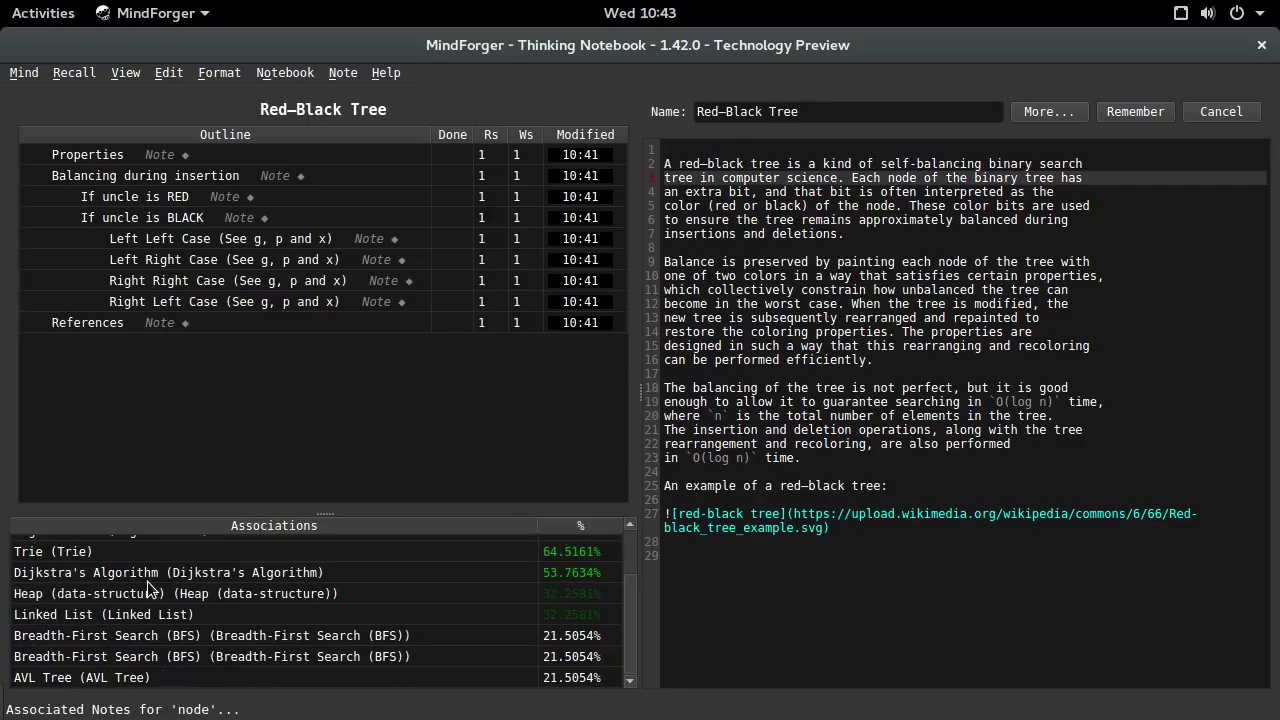
{"action": "left_click", "coordinate": [50, 555]}
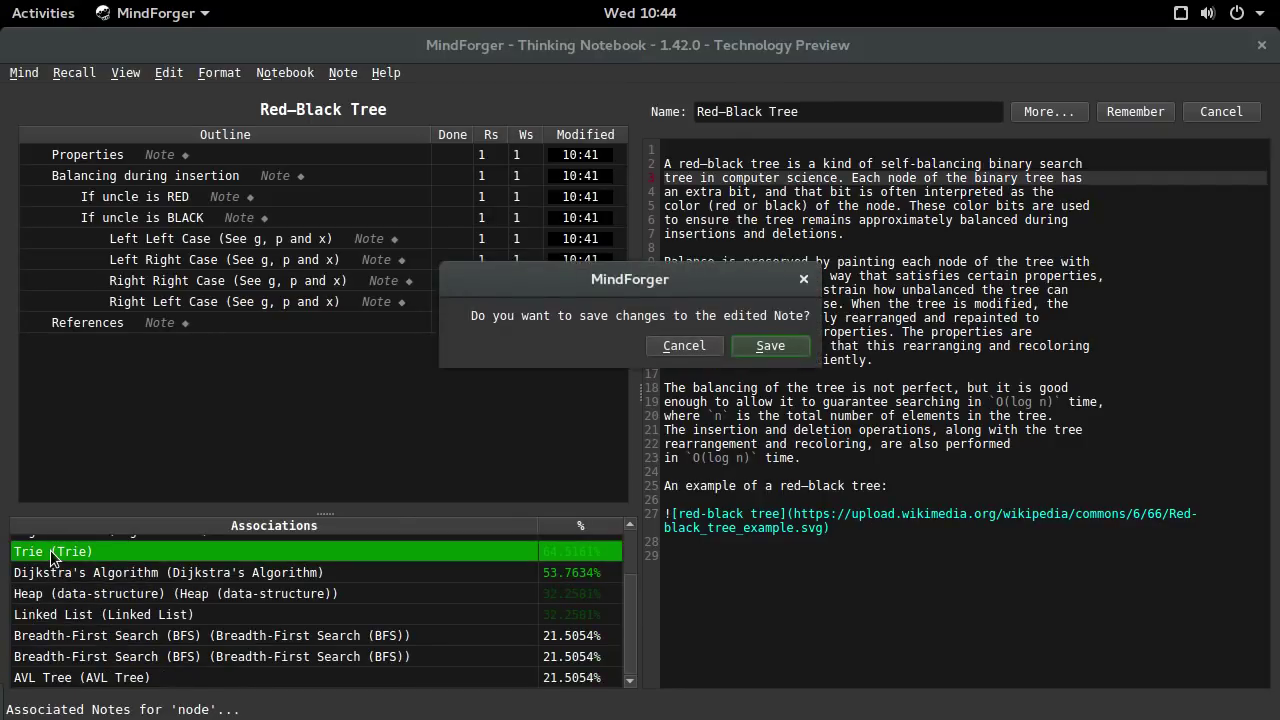
{"action": "left_click", "coordinate": [752, 345]}
{"action": "scroll", "coordinate": [841, 433], "scroll_direction": "down", "scroll_amount": 3}
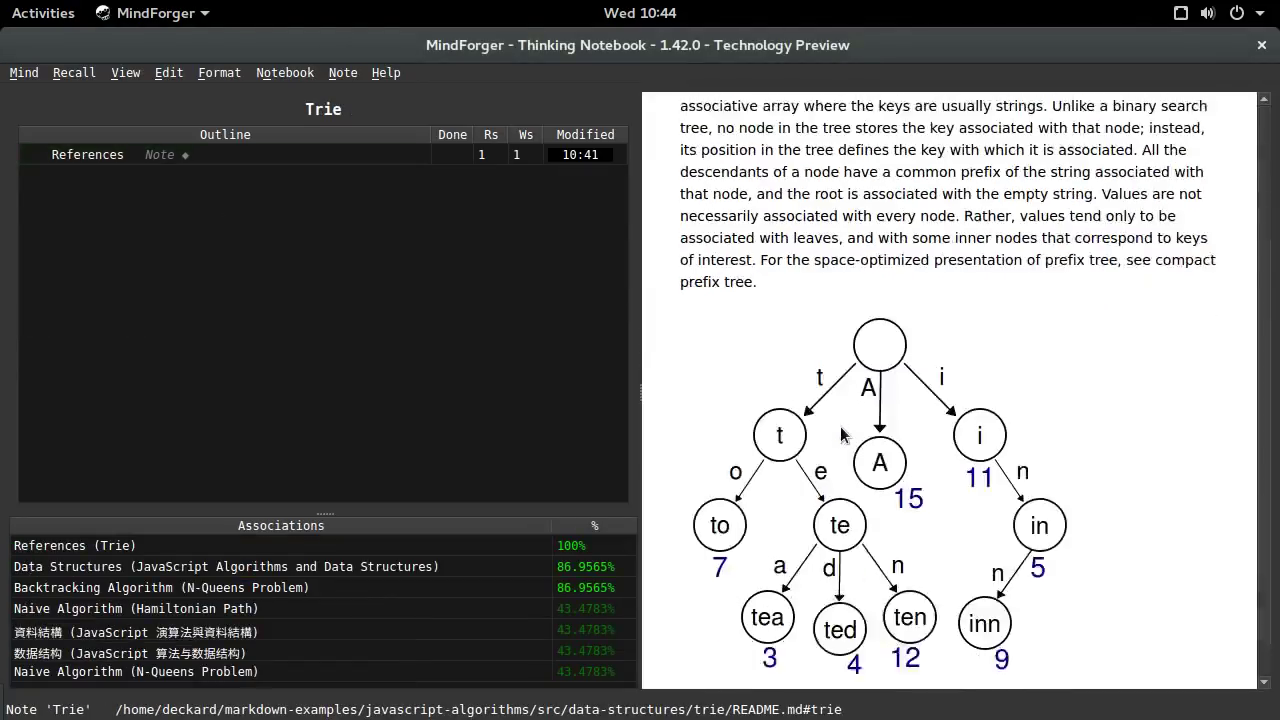
{"action": "scroll", "coordinate": [841, 433], "scroll_direction": "up", "scroll_amount": 3}
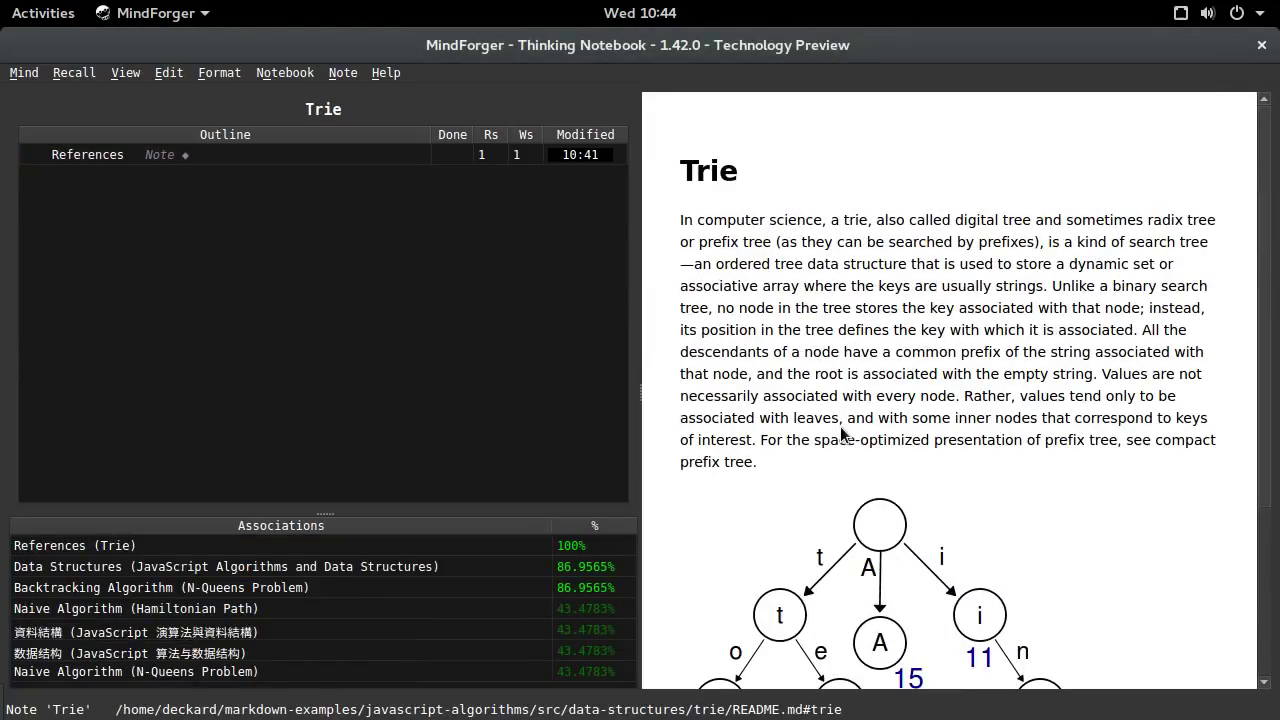
Step: Add the line "I'm looking for a problem to solve." to the Trie note, above its image link
{"action": "double_click", "coordinate": [840, 426]}
{"action": "left_click", "coordinate": [821, 357]}
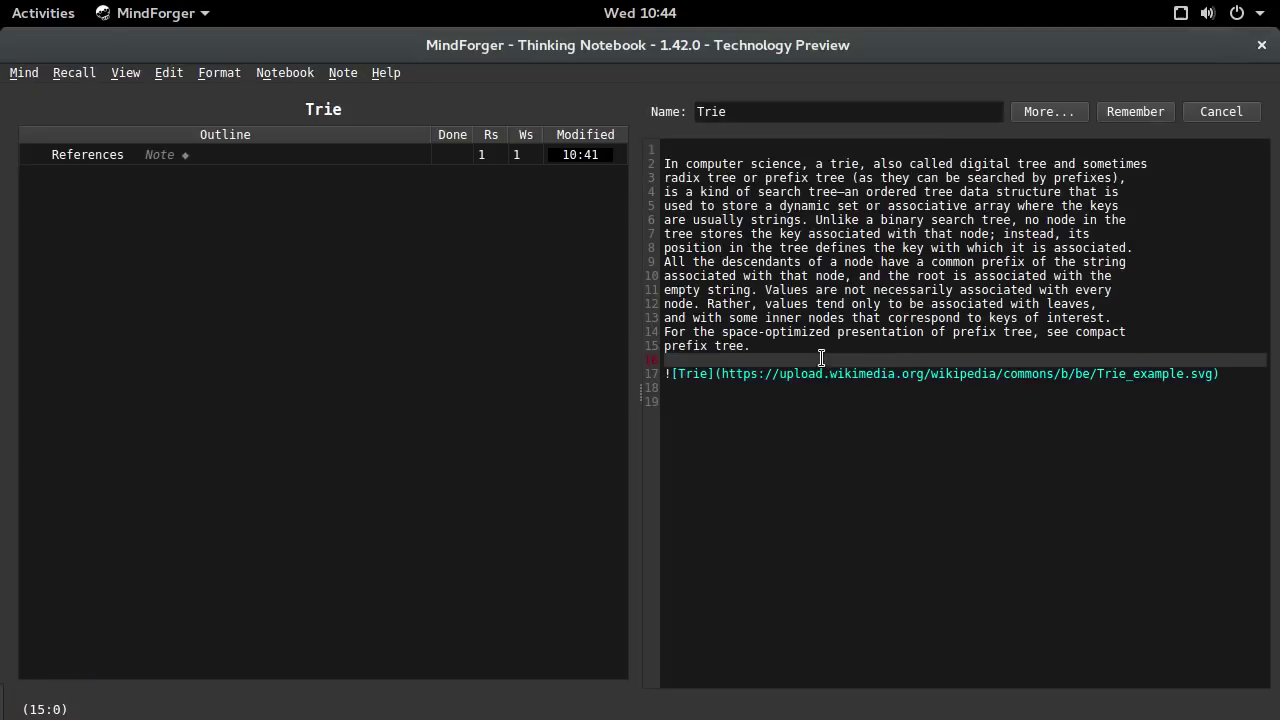
{"action": "key", "text": "Return"}
{"action": "key", "text": "Return"}
{"action": "key", "text": "Up"}
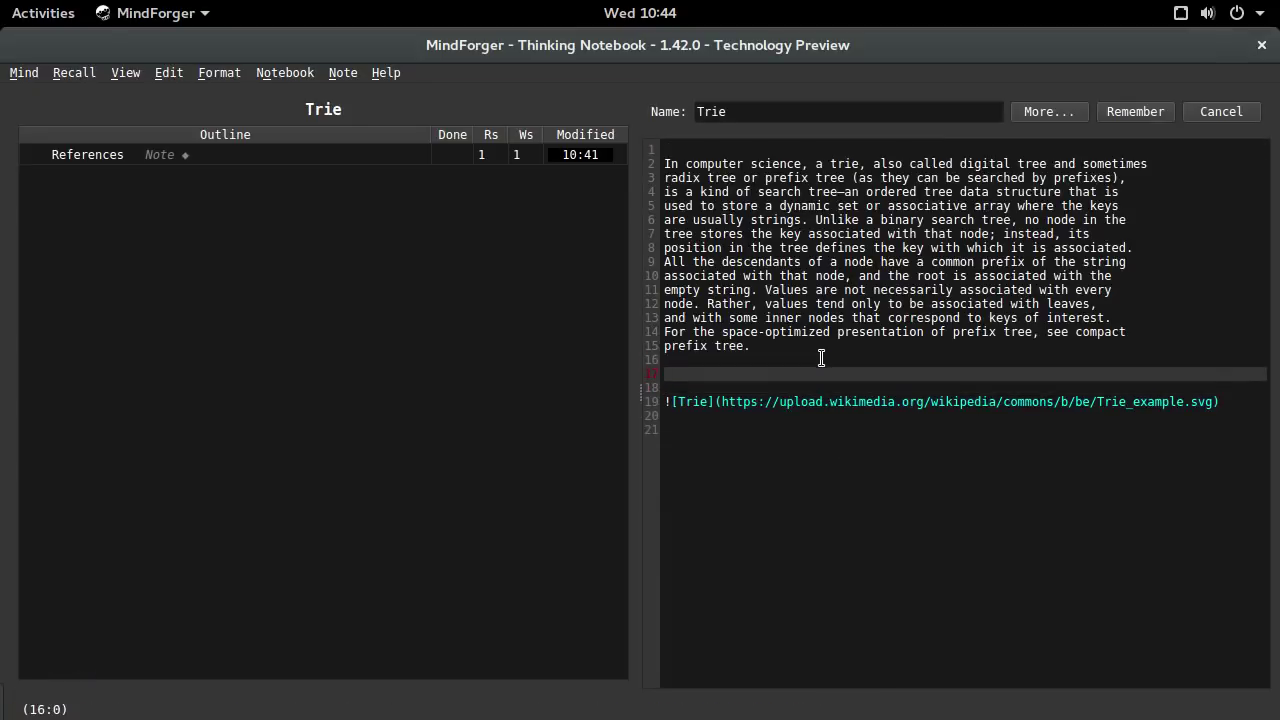
{"action": "type", "text": "I'm l"}
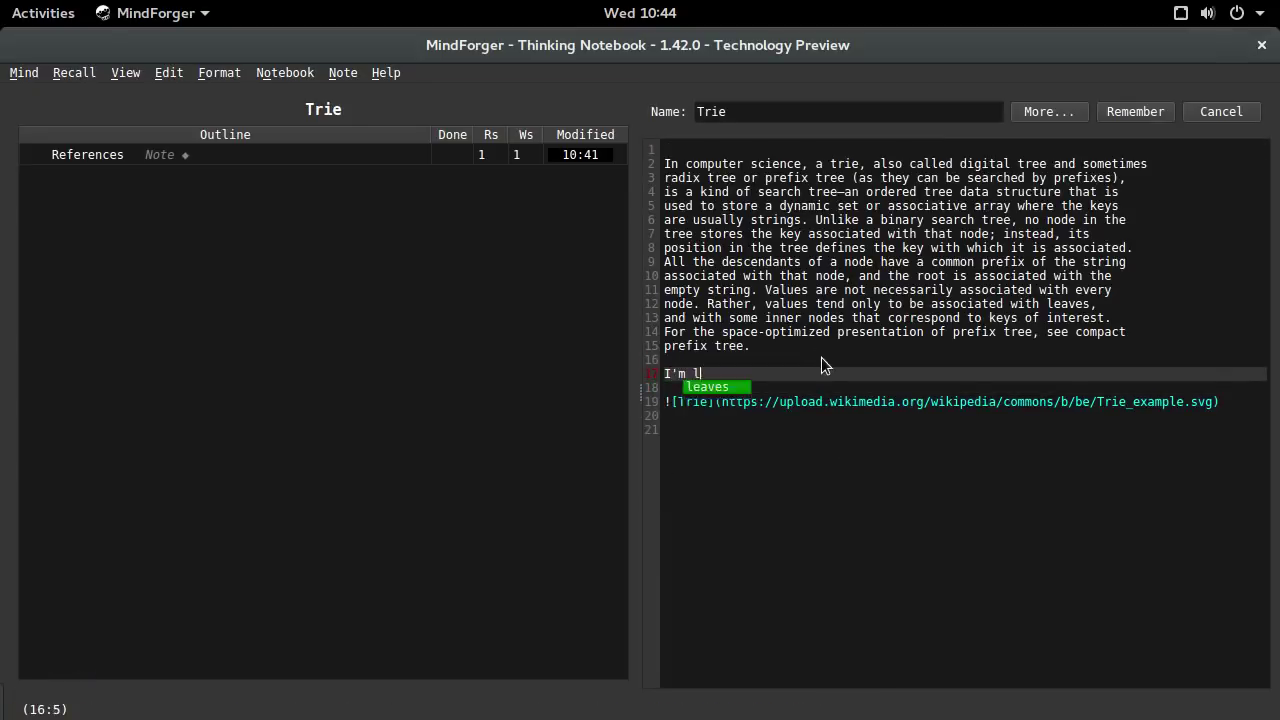
{"action": "type", "text": "ooking for a pro"}
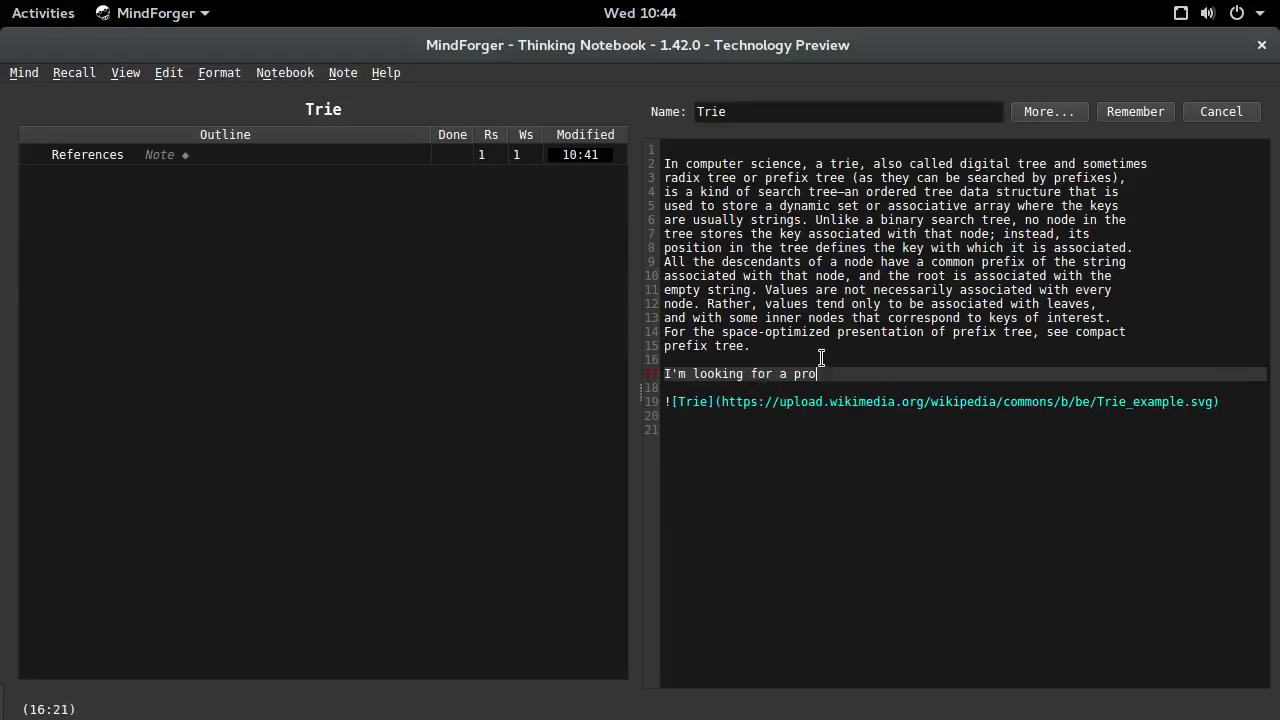
{"action": "type", "text": "blem to solve."}
Step: Find notes associated with the word "problem" in the new line and open Knapsack Problem, saving the Trie note
{"action": "key", "text": "Left"}
{"action": "key", "text": "Left"}
{"action": "key", "text": "Left"}
{"action": "key", "text": "Left"}
{"action": "key", "text": "Left"}
{"action": "key", "text": "Left"}
{"action": "key", "text": "Left"}
{"action": "key", "text": "Left"}
{"action": "key", "text": "Left"}
{"action": "key", "text": "Left"}
{"action": "key", "text": "Left"}
{"action": "key", "text": "ctrl+alt+a"}
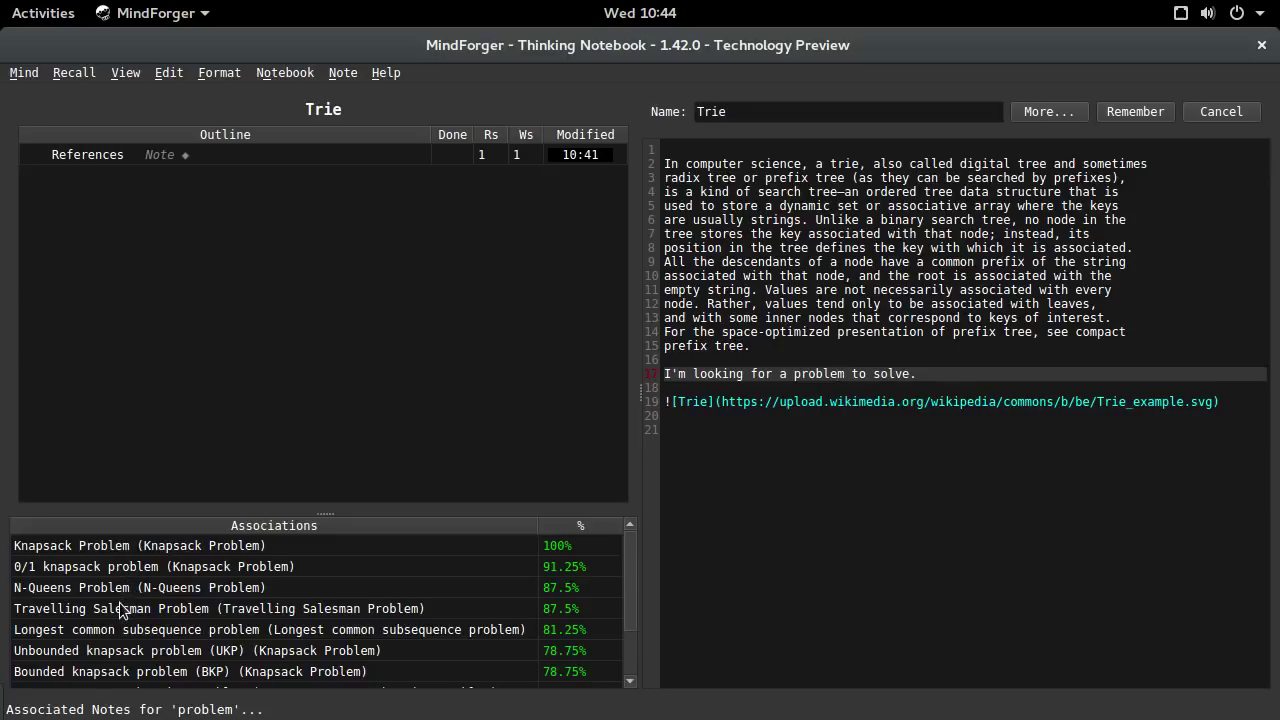
{"action": "left_click", "coordinate": [114, 547]}
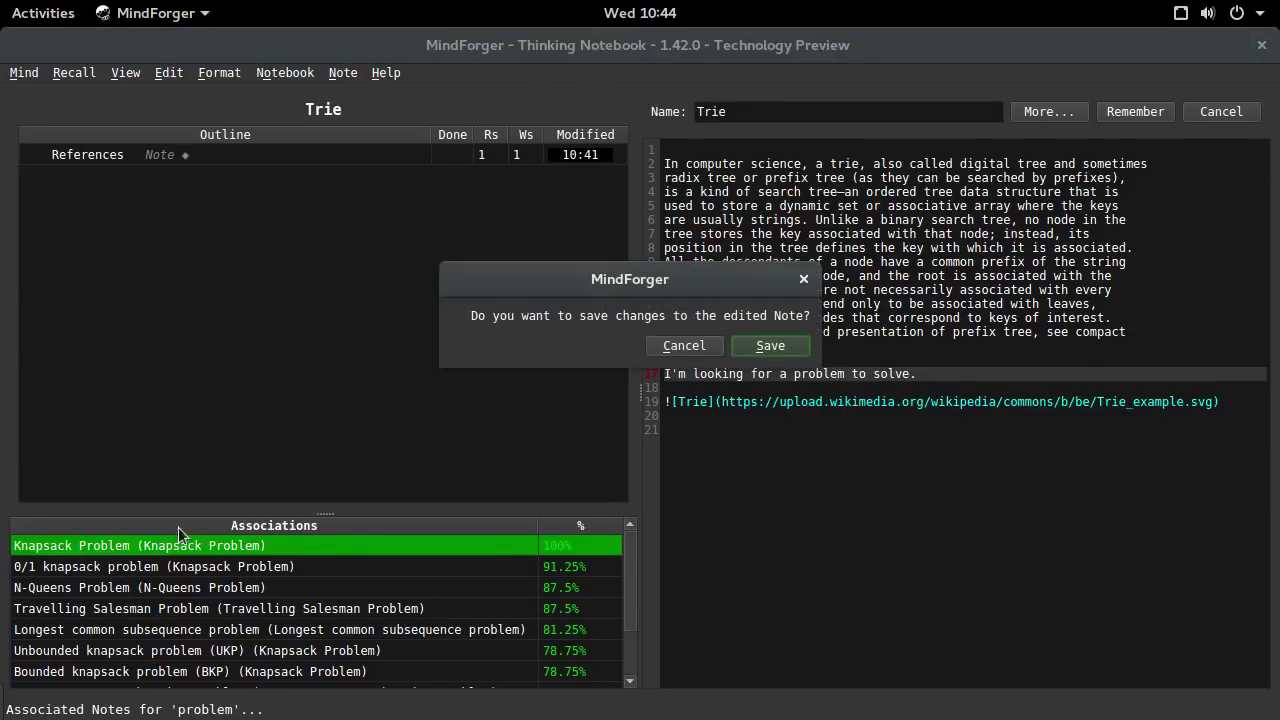
{"action": "left_click", "coordinate": [762, 348]}
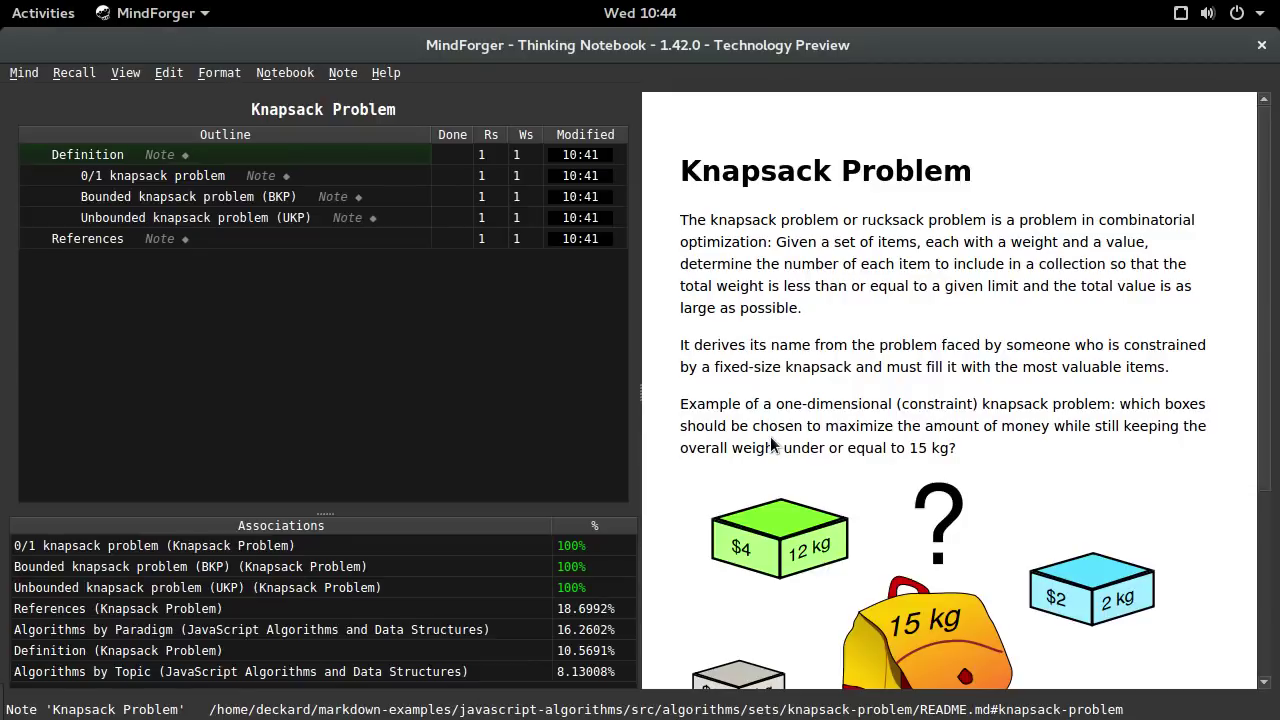
{"action": "left_click", "coordinate": [86, 80]}
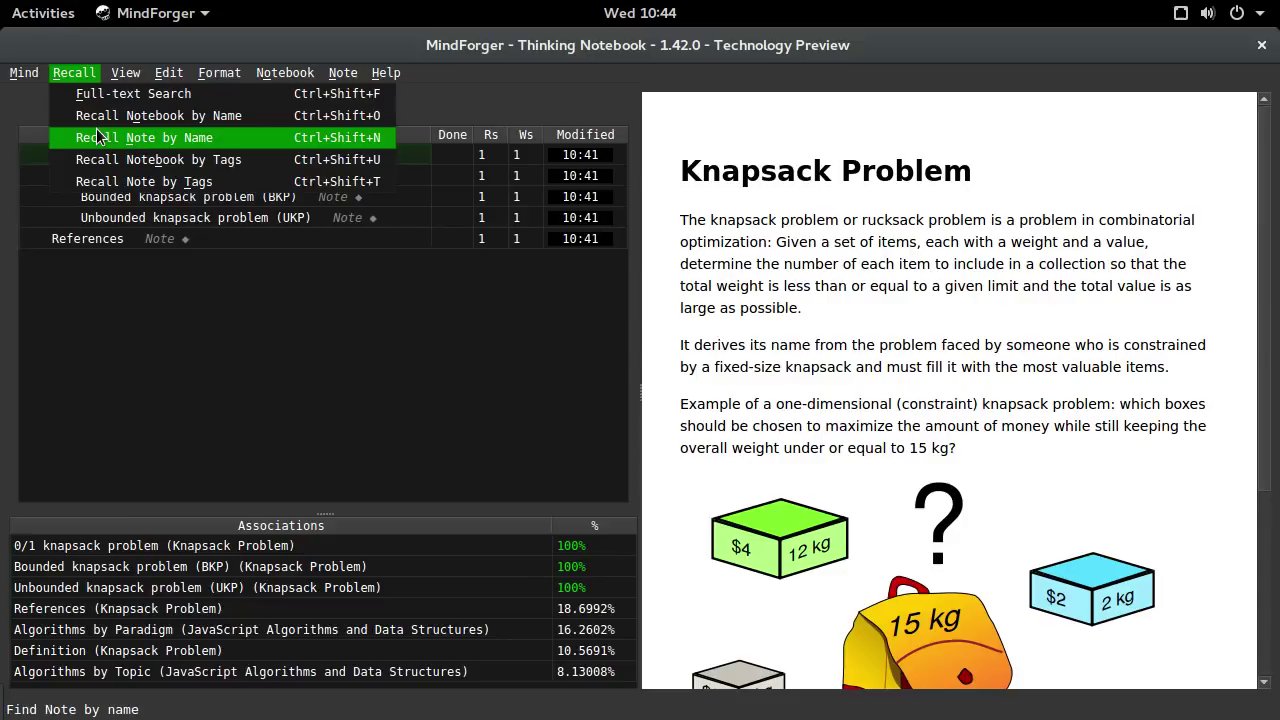
{"action": "left_click", "coordinate": [818, 246]}
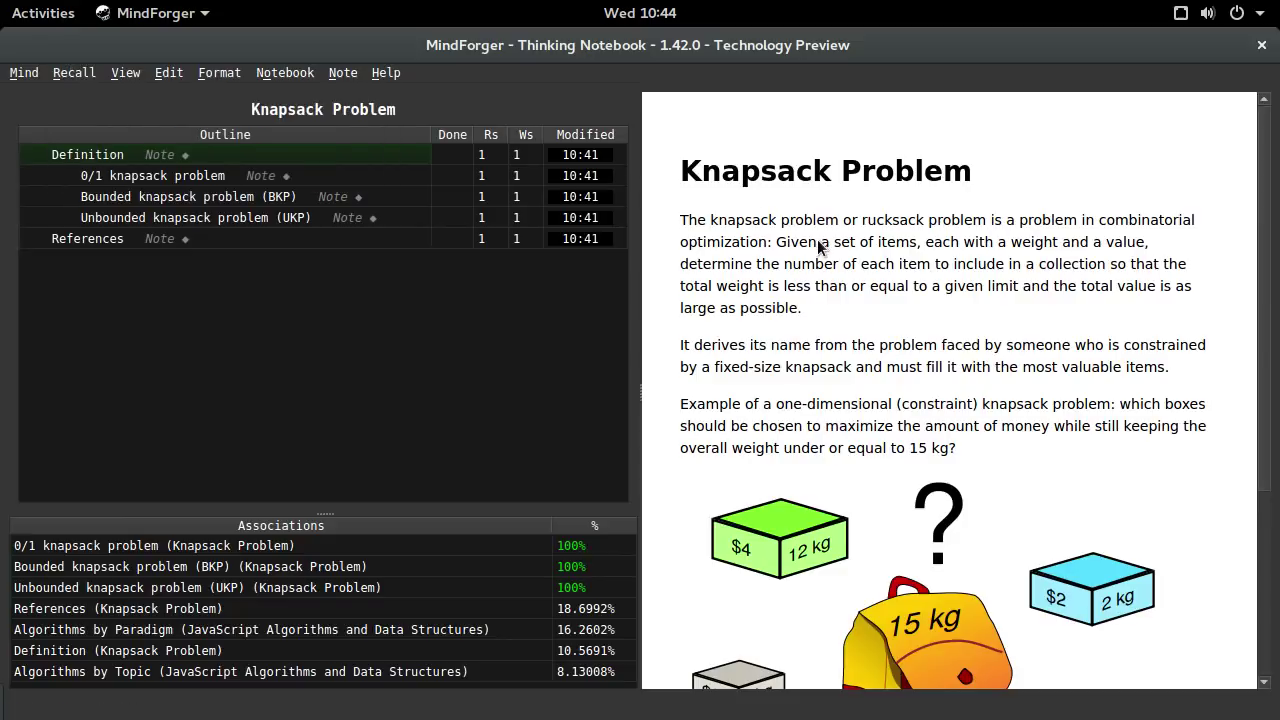
Step: Extract the opening paragraph of the Knapsack Problem note into a separate note, saving the edited note
{"action": "double_click", "coordinate": [819, 299]}
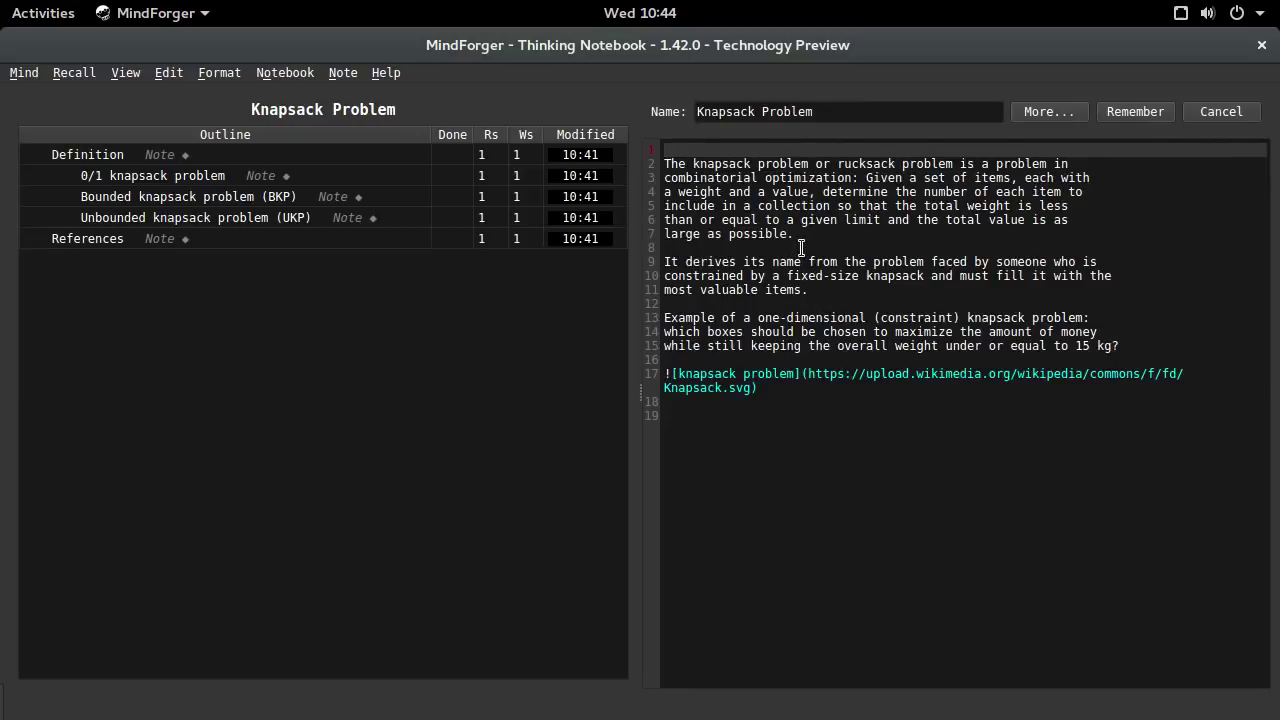
{"action": "left_click_drag", "start_coordinate": [801, 233], "coordinate": [620, 165]}
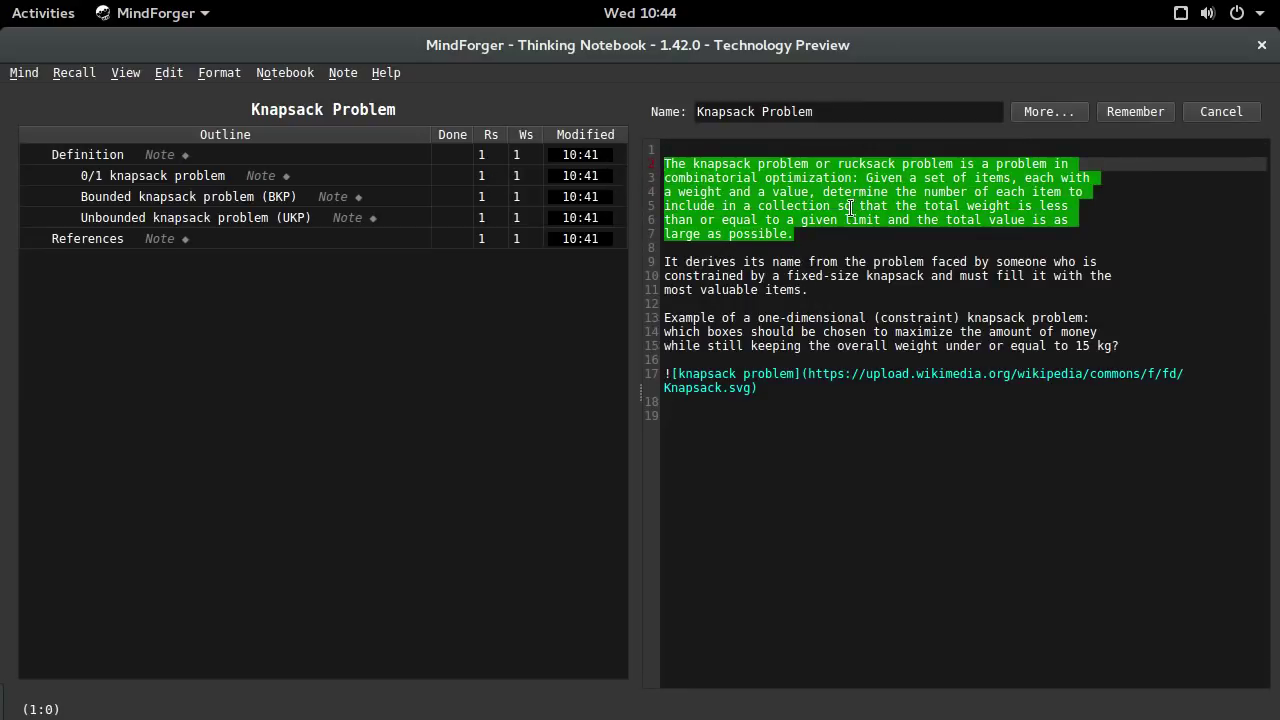
{"action": "left_click", "coordinate": [330, 70]}
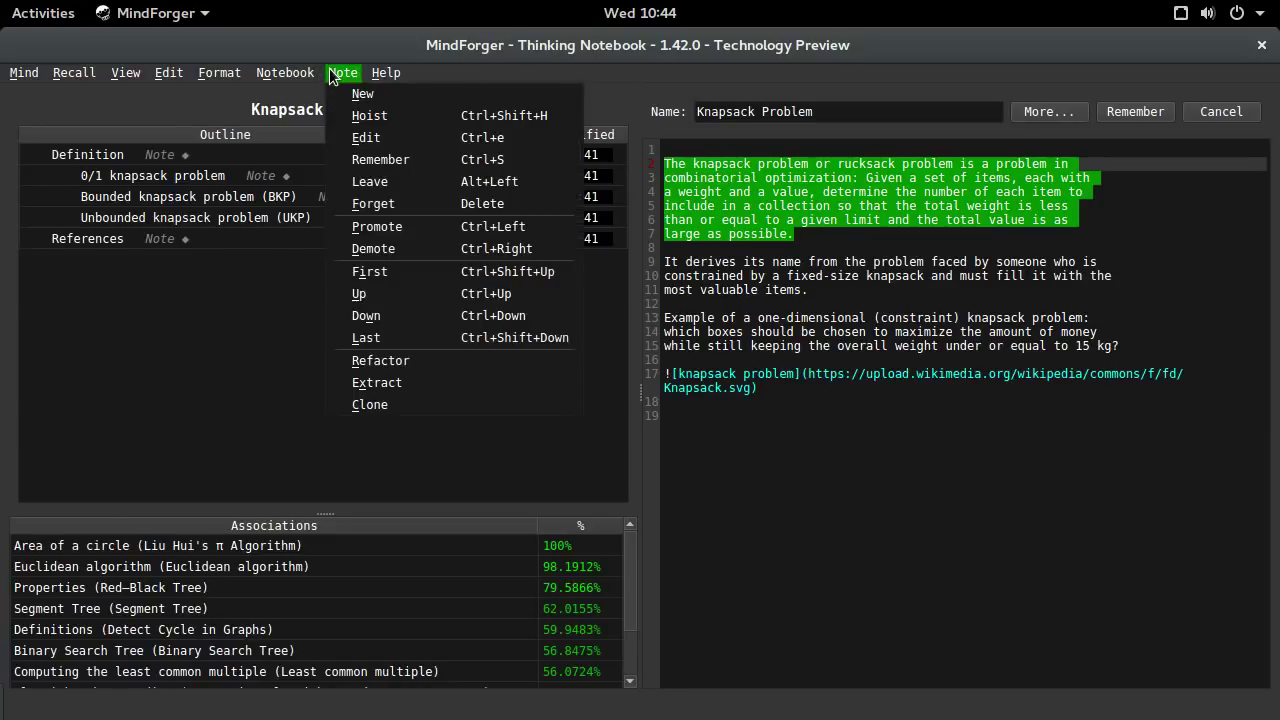
{"action": "left_click", "coordinate": [404, 381]}
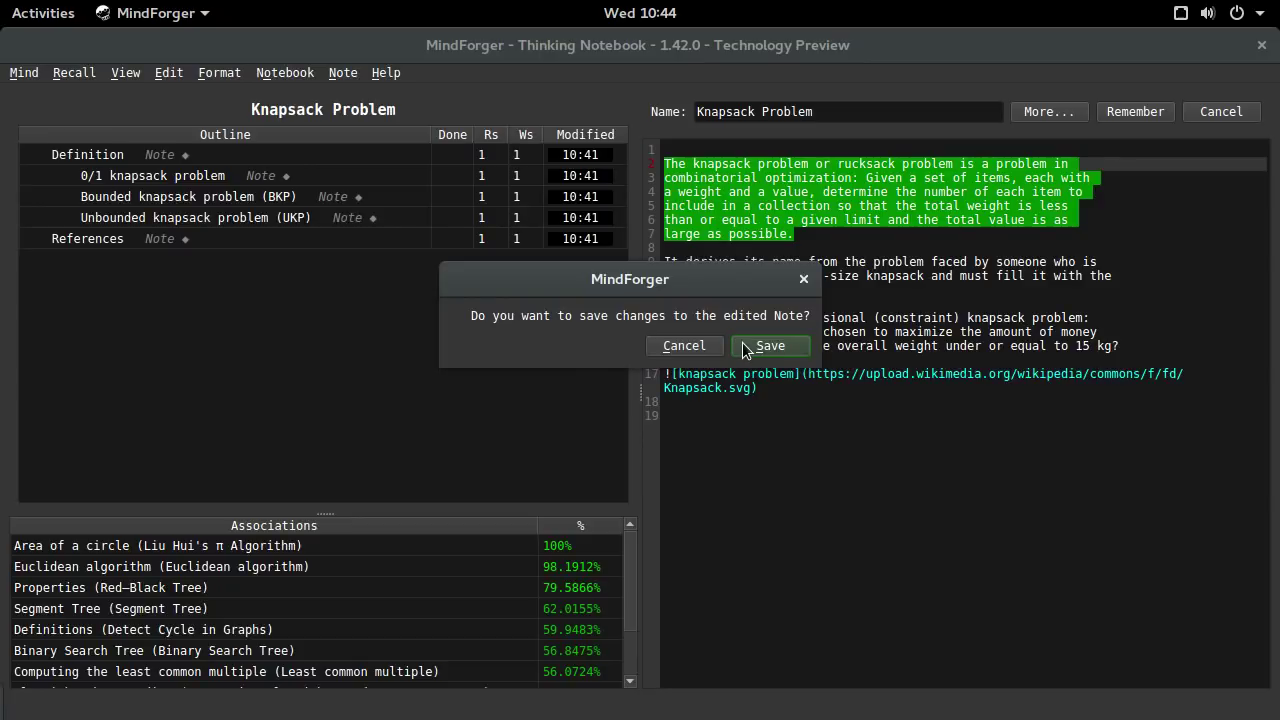
{"action": "left_click", "coordinate": [745, 348]}
Step: Rename the extracted note as "Introduction" and save it
{"action": "left_click", "coordinate": [166, 160]}
{"action": "double_click", "coordinate": [787, 200]}
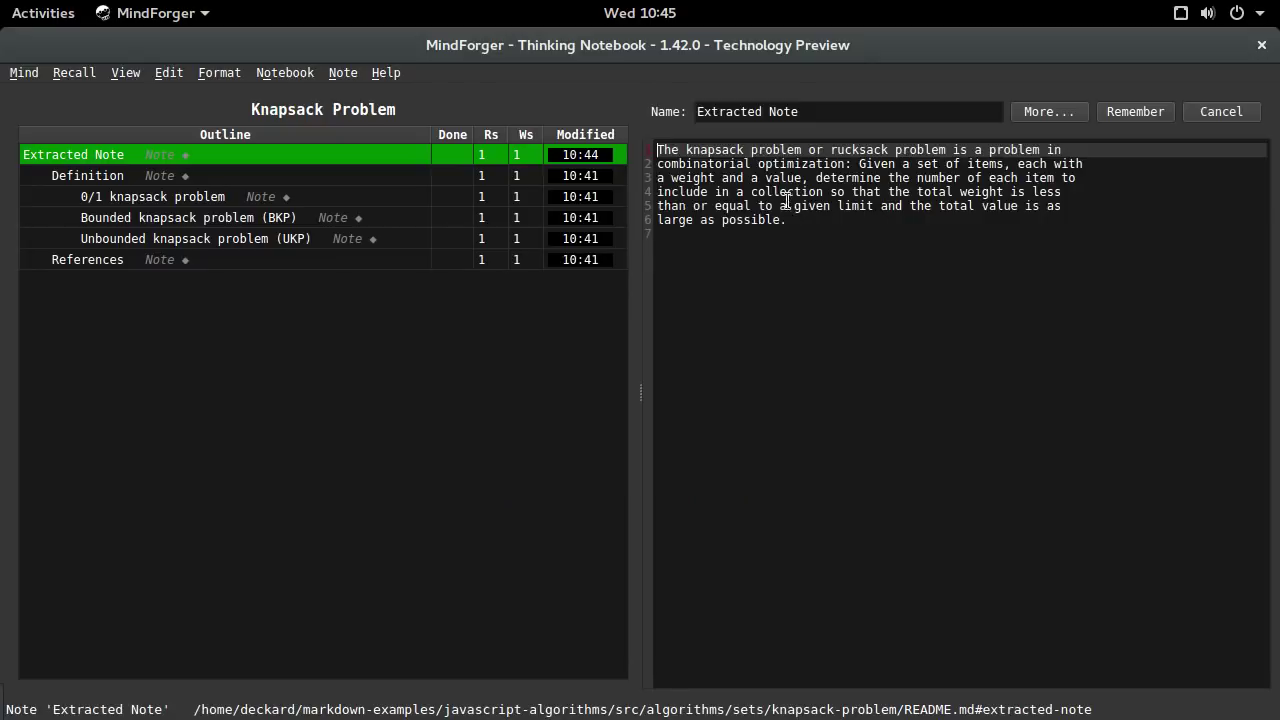
{"action": "left_click_drag", "start_coordinate": [809, 111], "coordinate": [647, 120]}
{"action": "type", "text": "Introduction"}
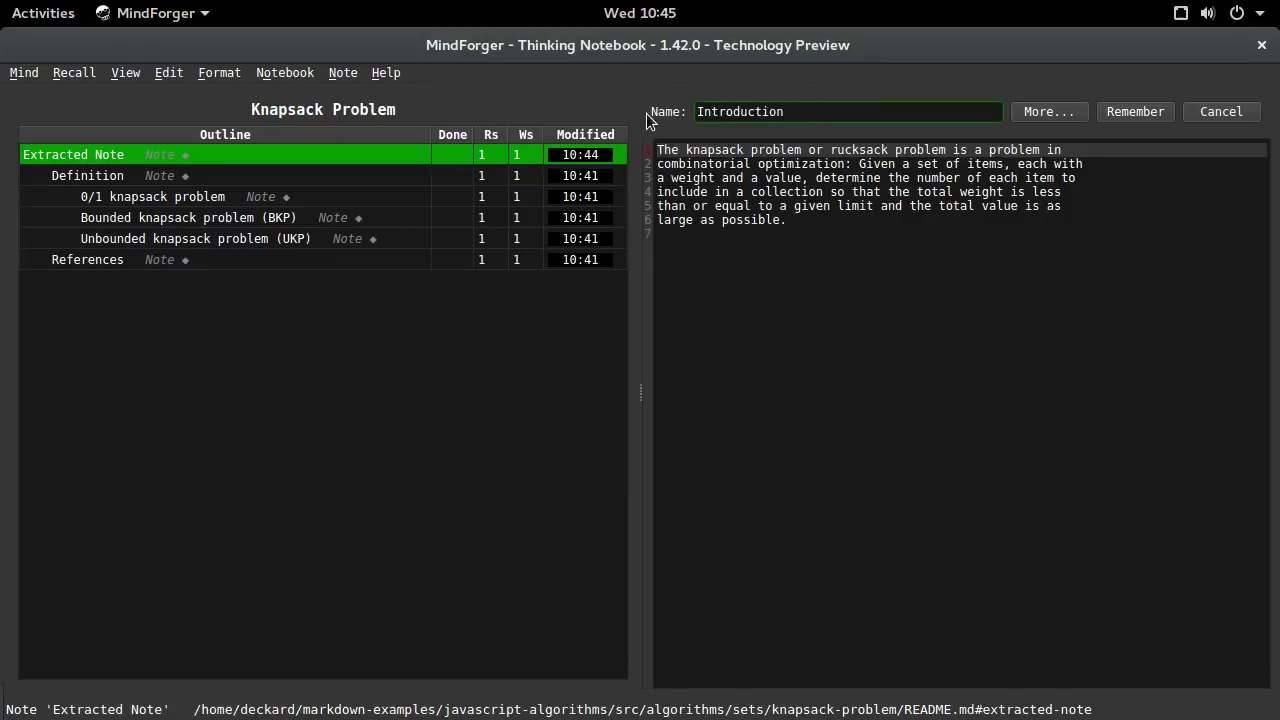
{"action": "key", "text": "alt+Left"}
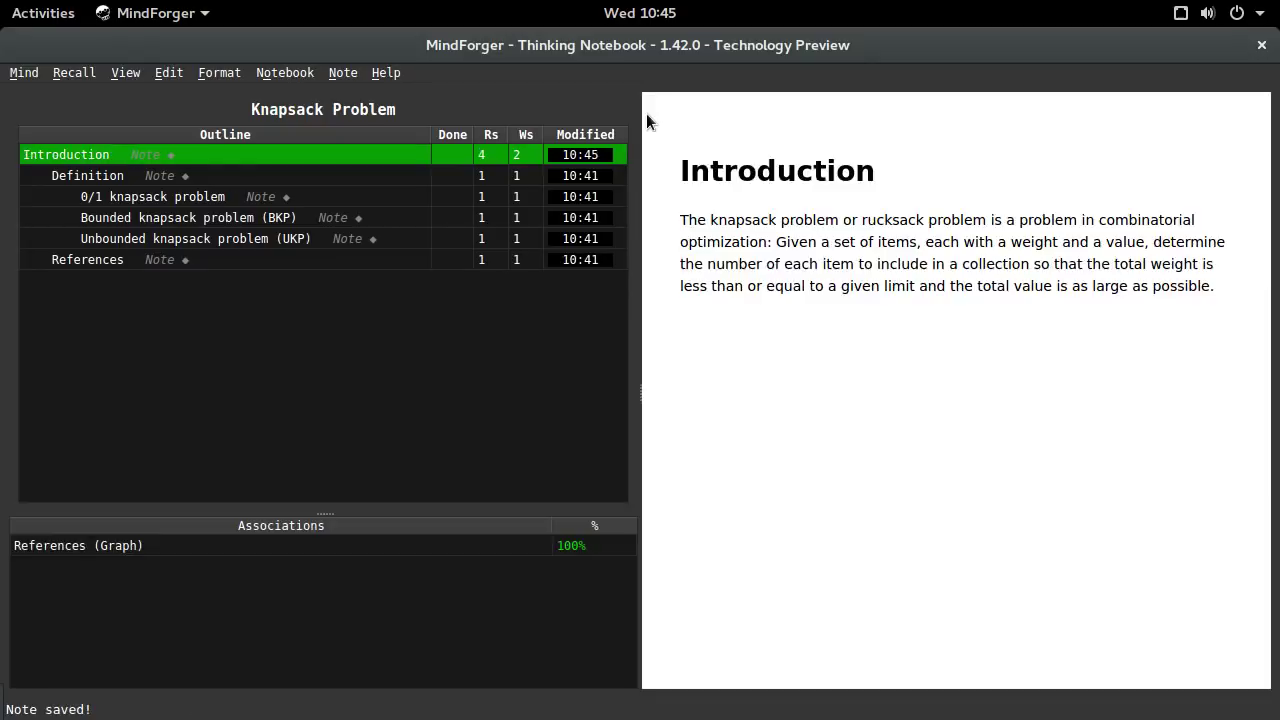
Step: Promote the Definition and References notes by one level in the Knapsack Problem outline
{"action": "left_click", "coordinate": [389, 185]}
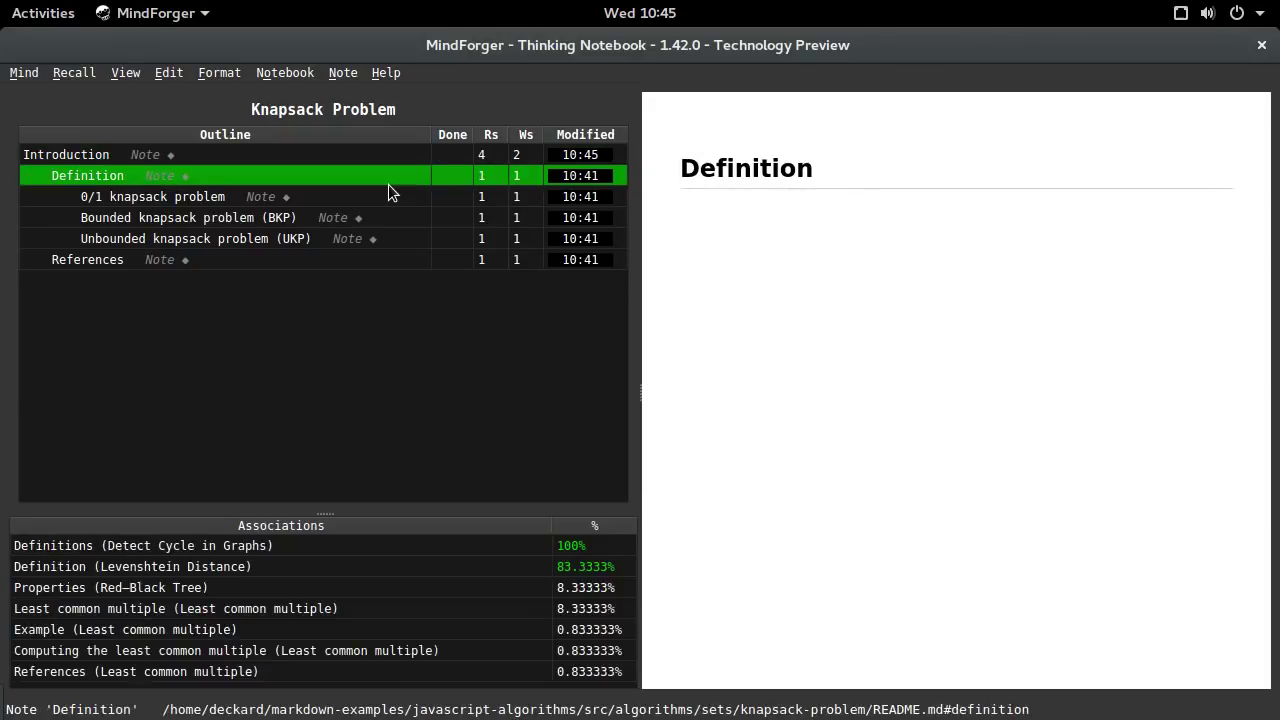
{"action": "key", "text": "ctrl+Left"}
{"action": "key", "text": "Down"}
{"action": "key", "text": "Down"}
{"action": "key", "text": "Down"}
{"action": "key", "text": "Down"}
{"action": "key", "text": "ctrl+Left"}
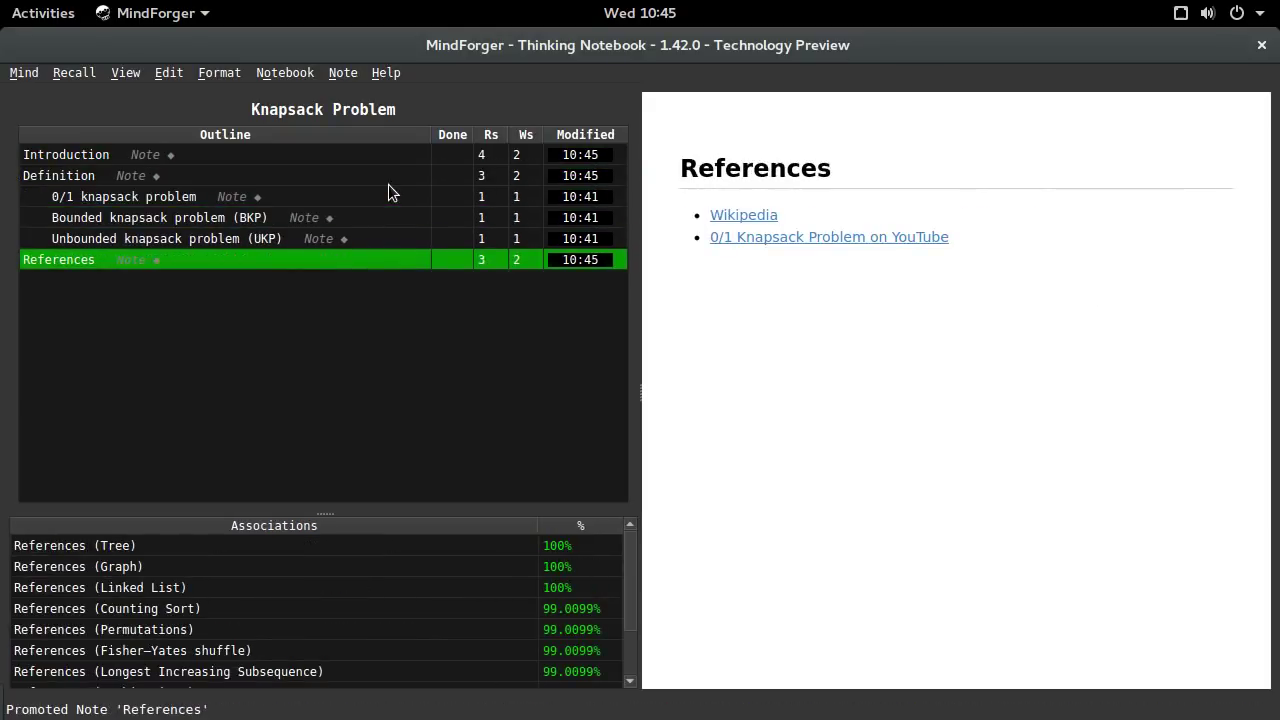
Step: Promote the 0/1 knapsack problem and Bounded knapsack problem (BKP) notes by one level in the Knapsack Problem outline
{"action": "key", "text": "Up"}
{"action": "key", "text": "Up"}
{"action": "key", "text": "Up"}
{"action": "key", "text": "Up"}
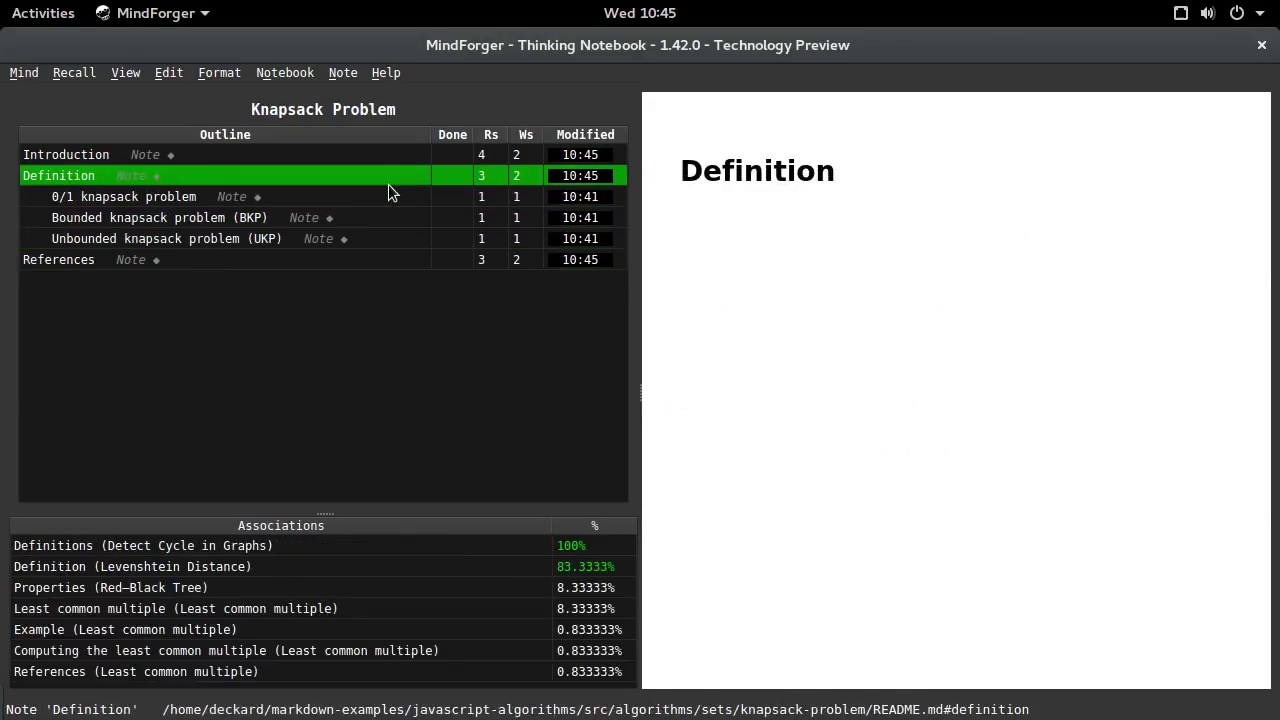
{"action": "key", "text": "Down"}
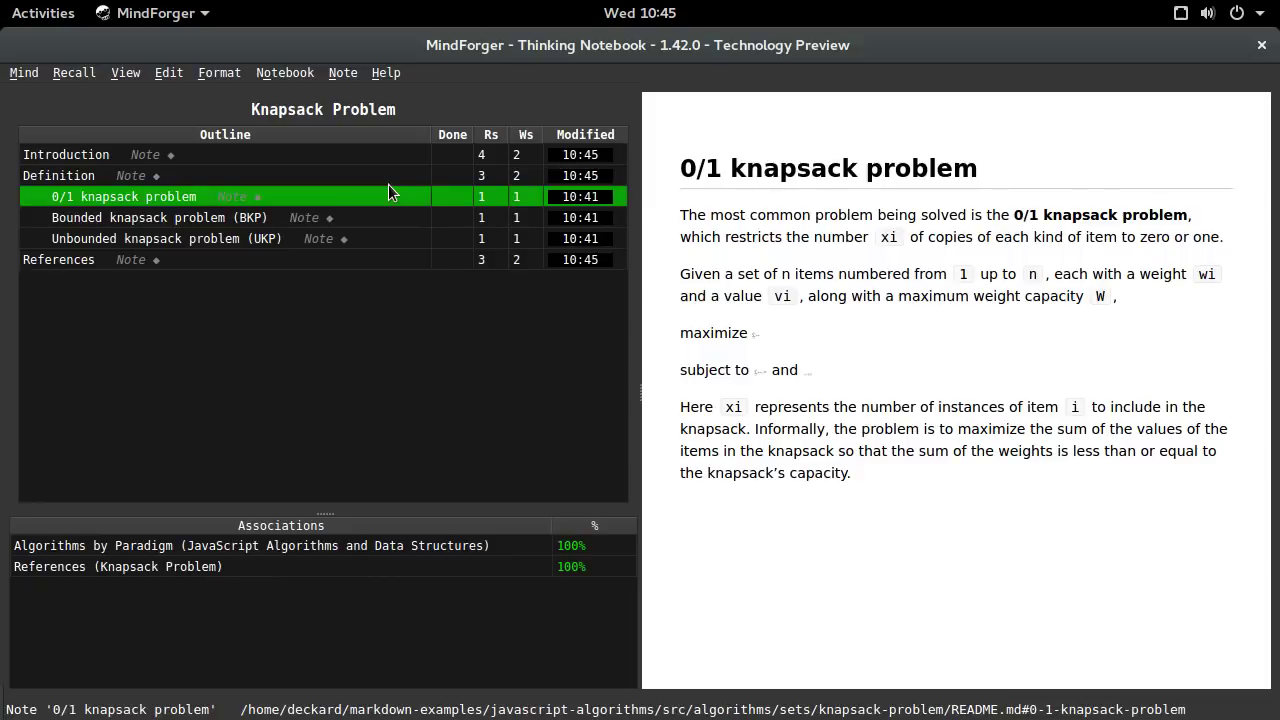
{"action": "key", "text": "ctrl+Left"}
{"action": "key", "text": "Down"}
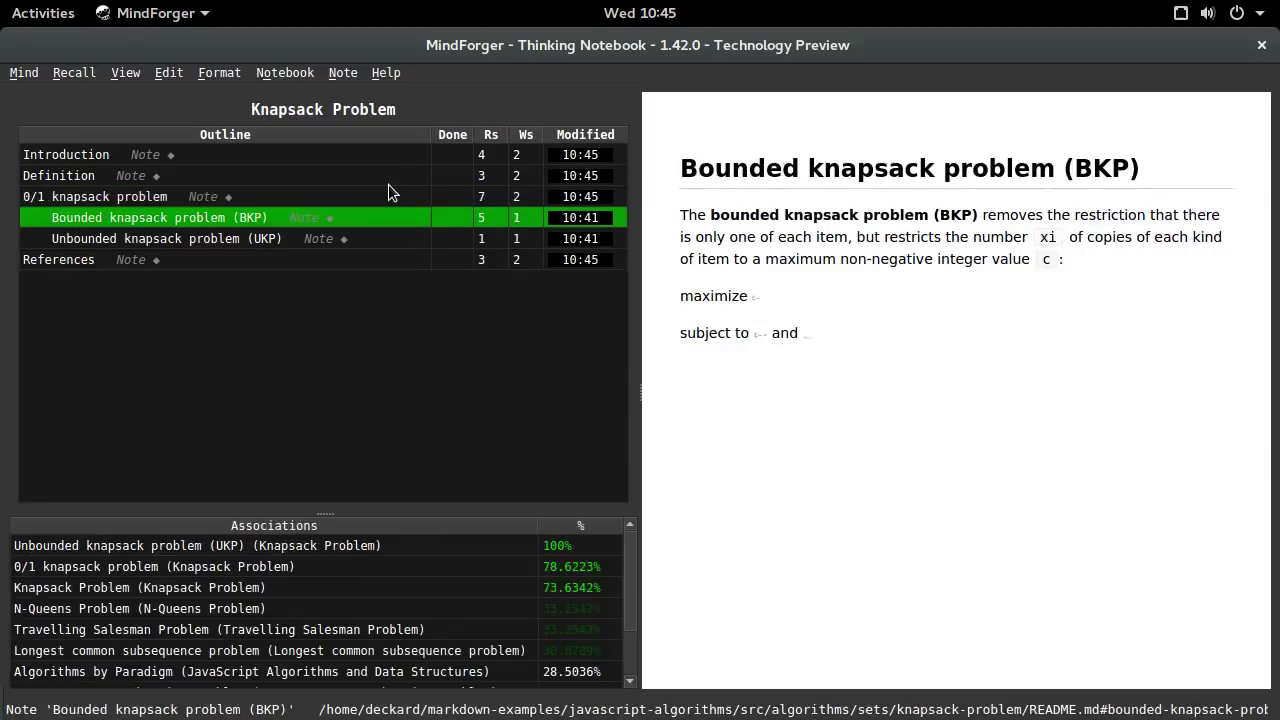
{"action": "key", "text": "ctrl+Left"}
Step: Move the 0/1 knapsack problem note above Definition and demote it by one level under Introduction
{"action": "key", "text": "Up"}
{"action": "key", "text": "ctrl+Up"}
{"action": "key", "text": "ctrl+Right"}
Step: Demote the Bounded knapsack problem (BKP) note and promote the Unbounded knapsack problem (UKP) note so both sit directly under Definition
{"action": "key", "text": "Down"}
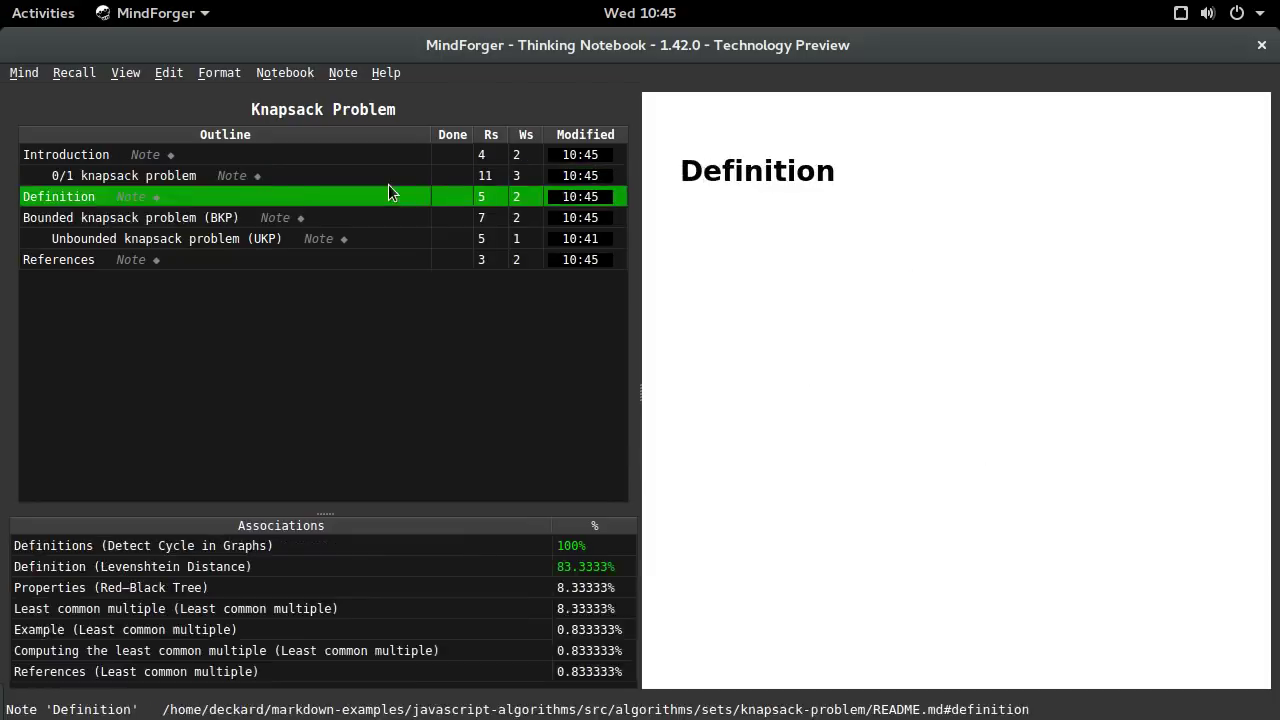
{"action": "key", "text": "Down"}
{"action": "key", "text": "ctrl+Right"}
{"action": "key", "text": "Down"}
{"action": "key", "text": "ctrl+Left"}
{"action": "key", "text": "Up"}
{"action": "key", "text": "Up"}
{"action": "key", "text": "Up"}
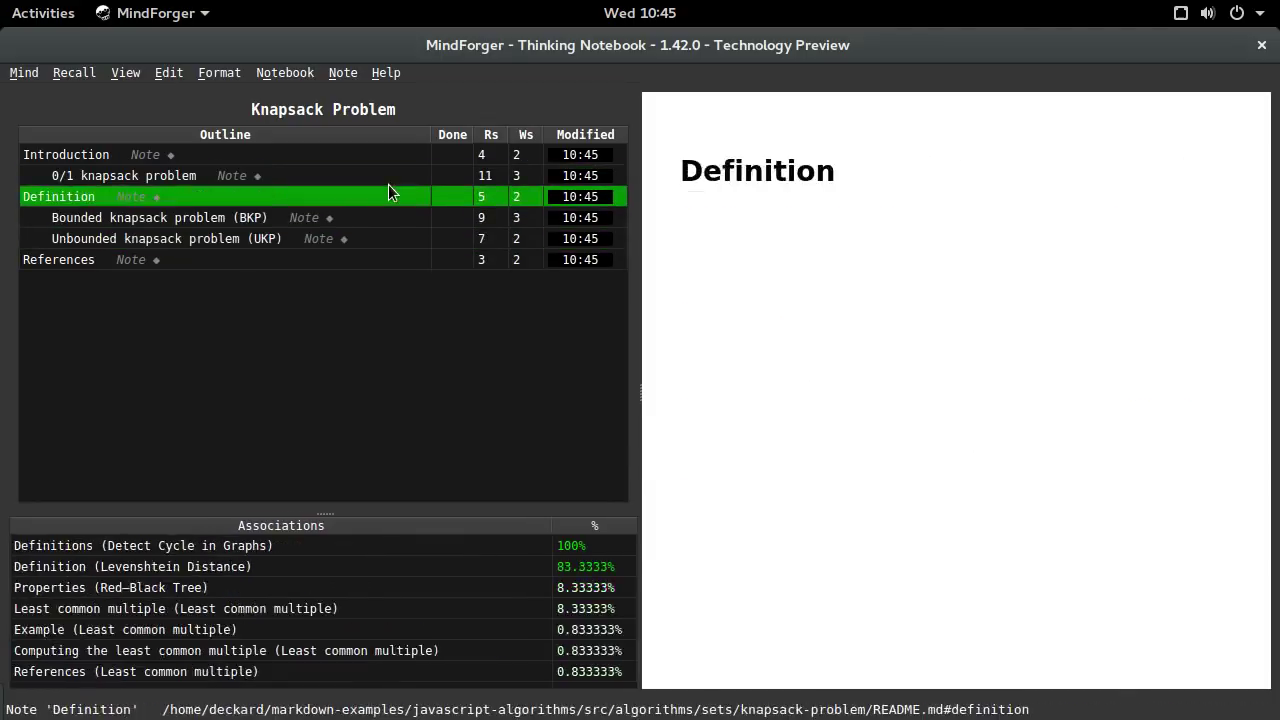
{"action": "key", "text": "Up"}
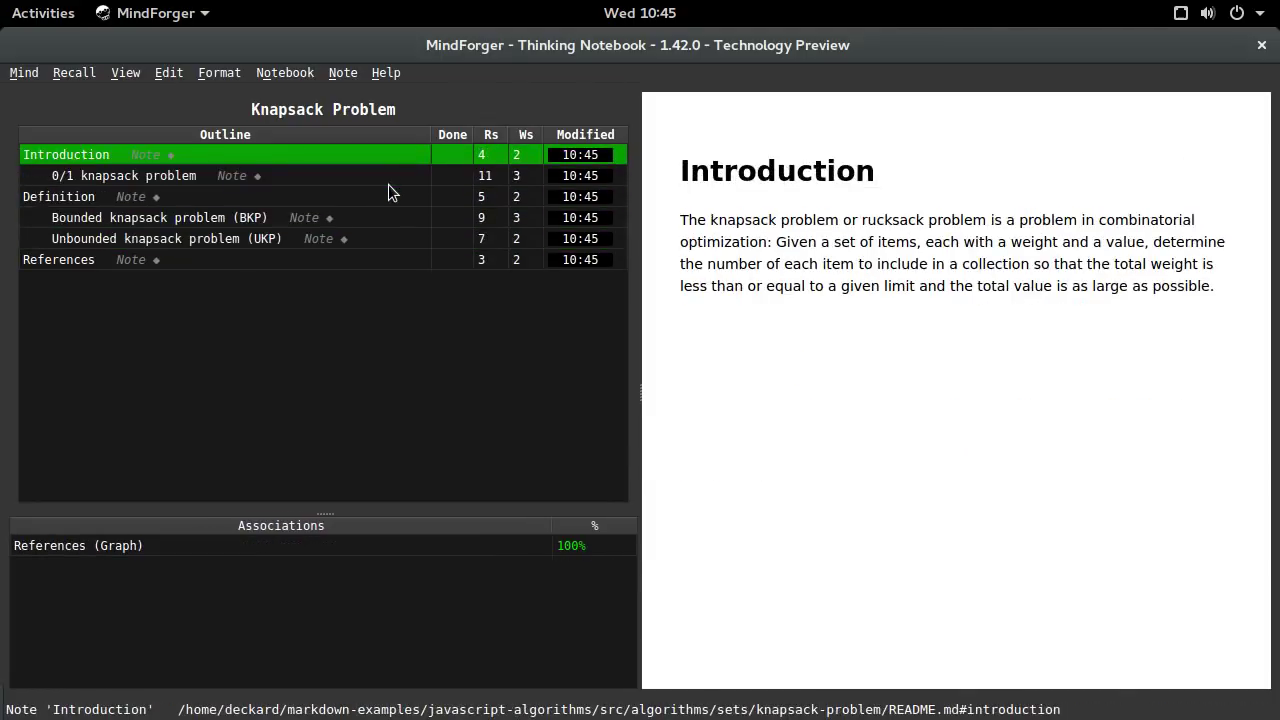
Step: Refactor the Definition note with its child notes into the Euclidean algorithm notebook, filtering the notebook names by "algo"
{"action": "left_click", "coordinate": [177, 196]}
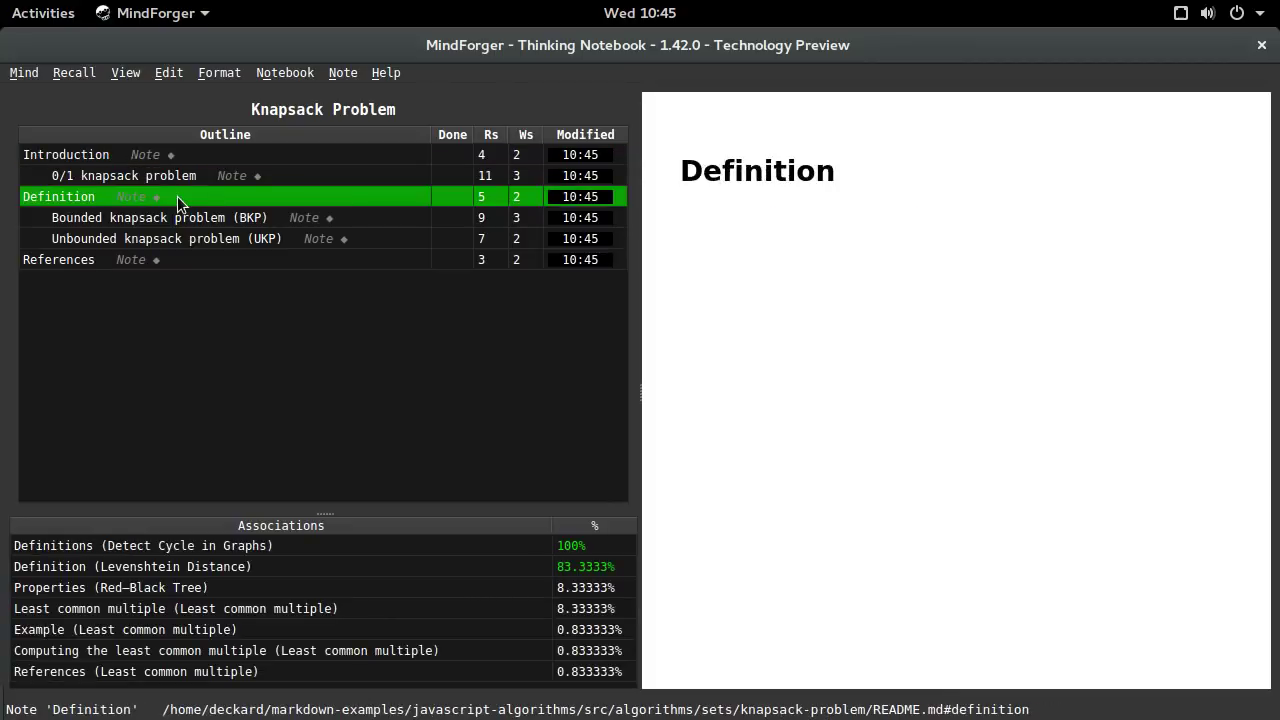
{"action": "left_click", "coordinate": [285, 74]}
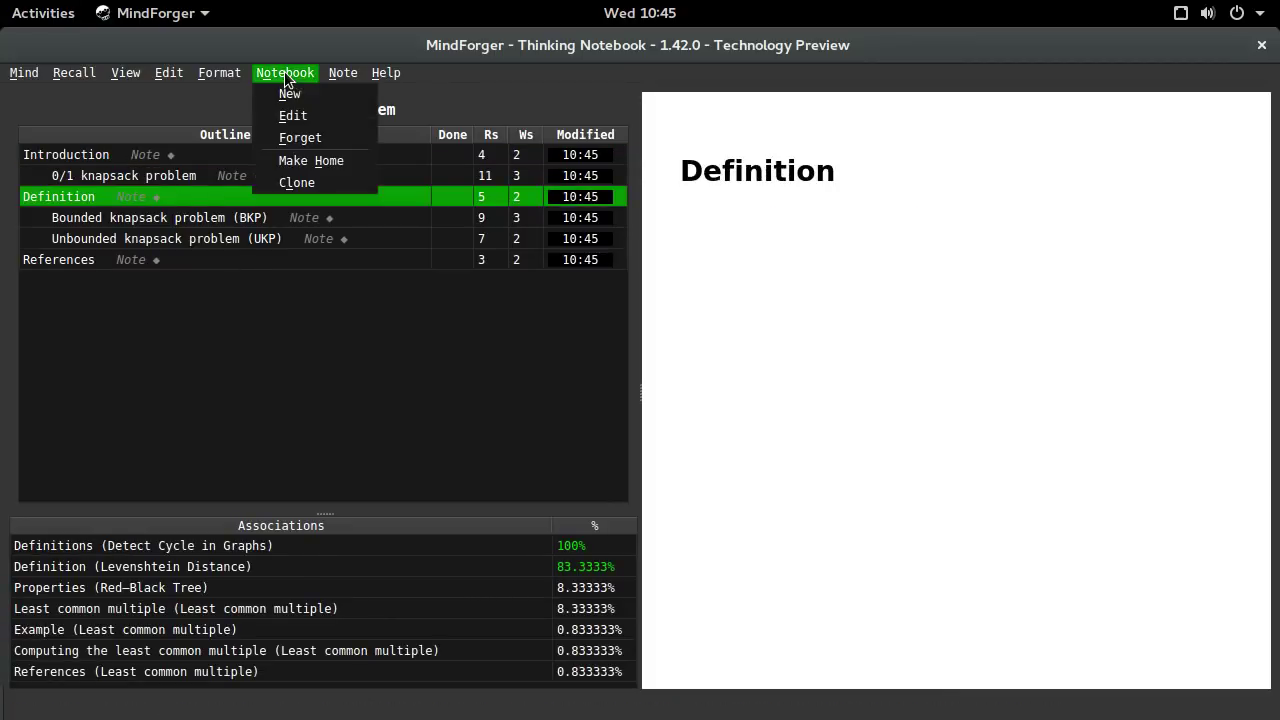
{"action": "mouse_move", "coordinate": [338, 74]}
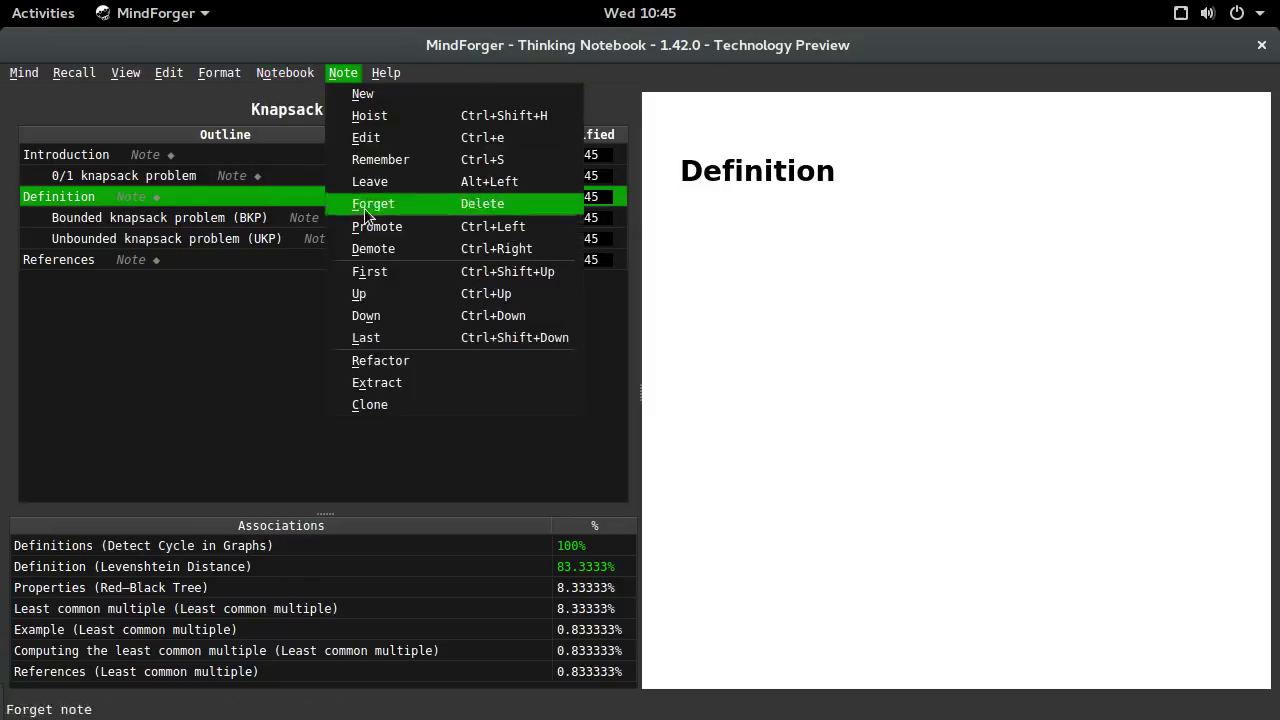
{"action": "left_click", "coordinate": [380, 362]}
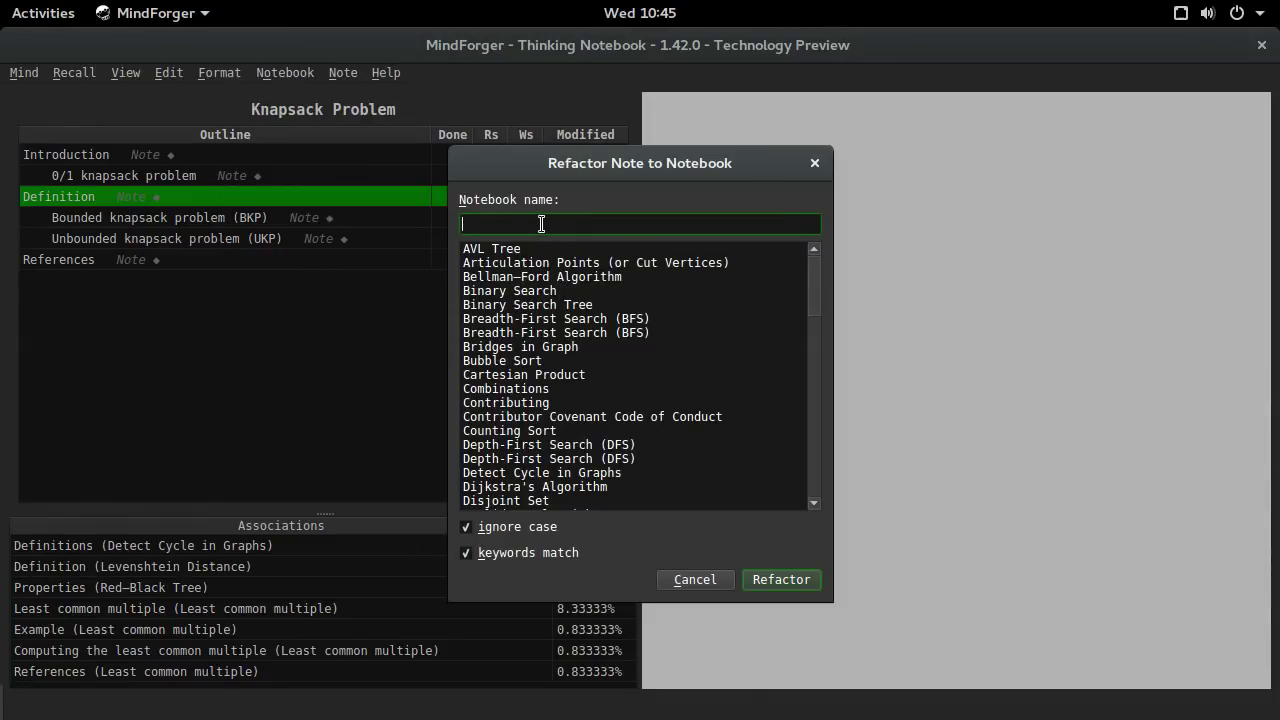
{"action": "type", "text": "algo"}
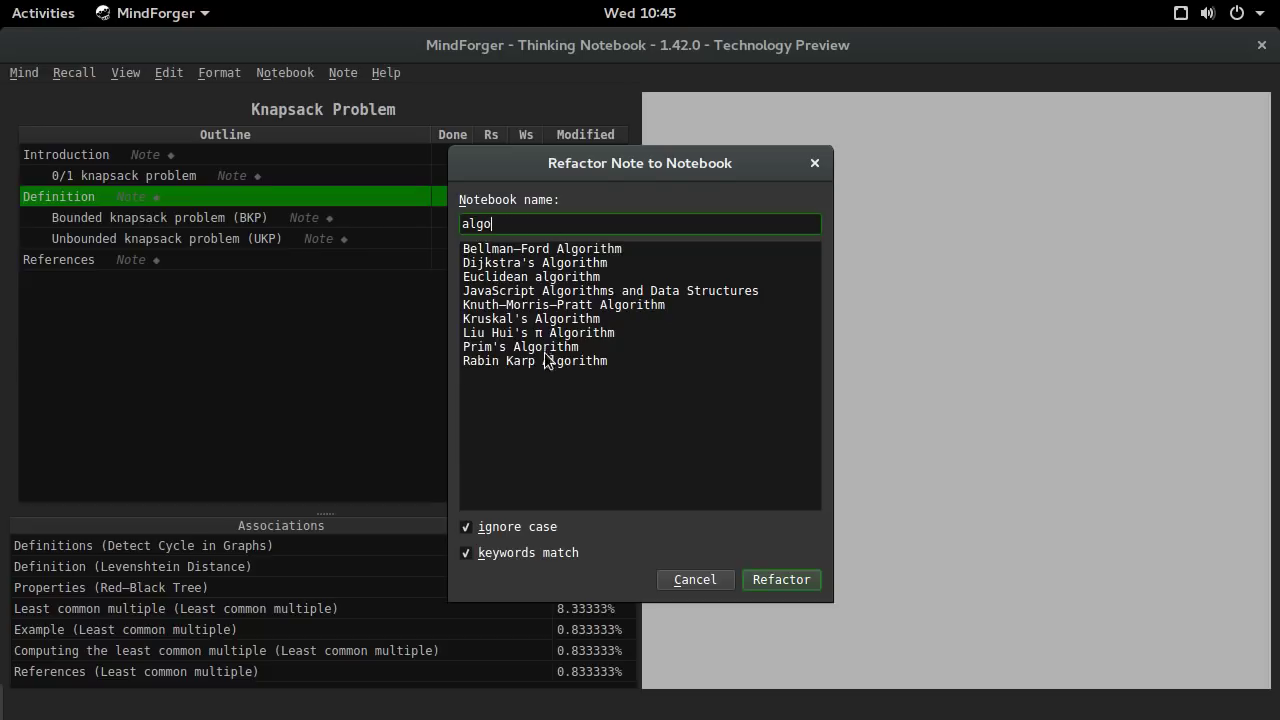
{"action": "left_click", "coordinate": [529, 279]}
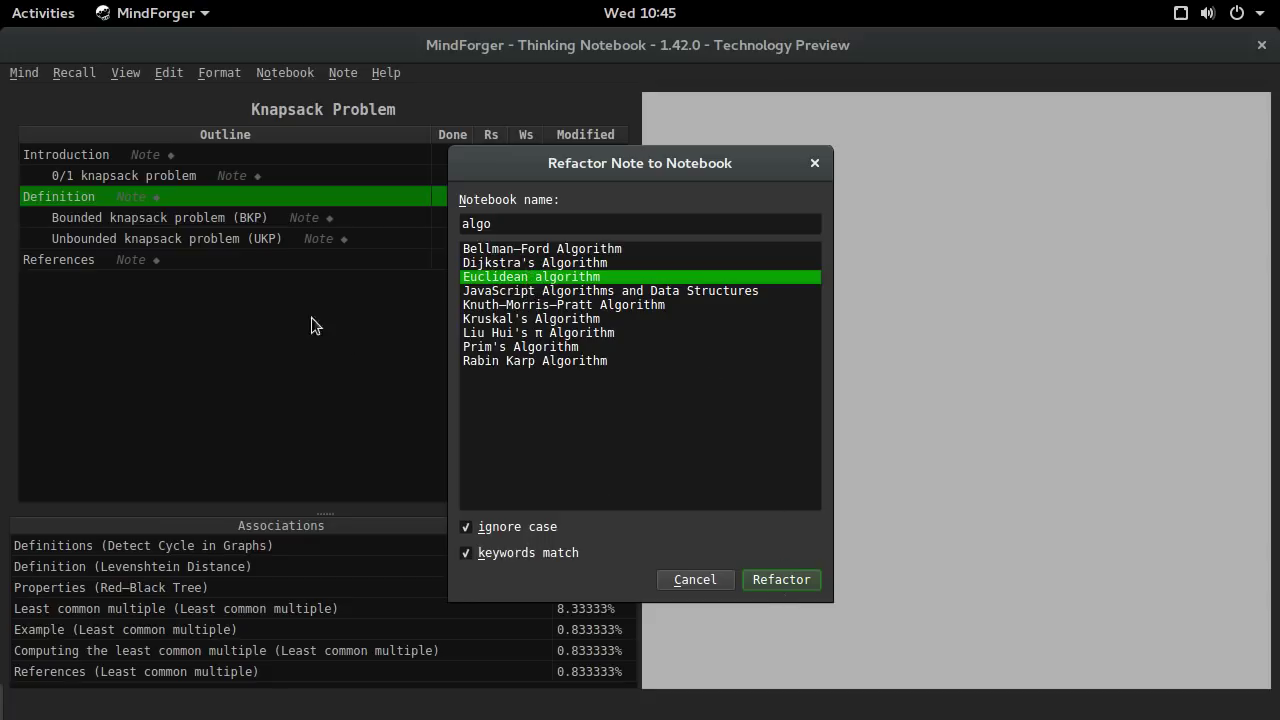
{"action": "left_click", "coordinate": [779, 582]}
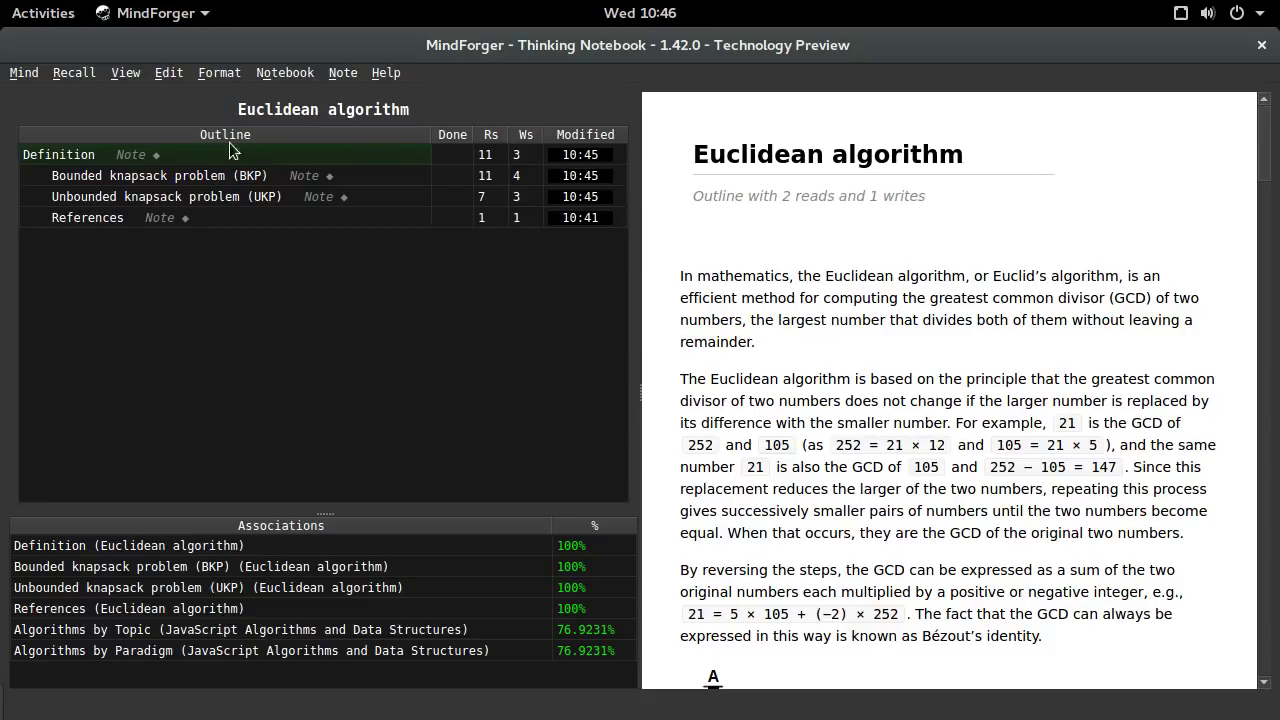
Step: Clone the Definition note and its child notes twice within the Euclidean algorithm notebook
{"action": "left_click", "coordinate": [57, 156]}
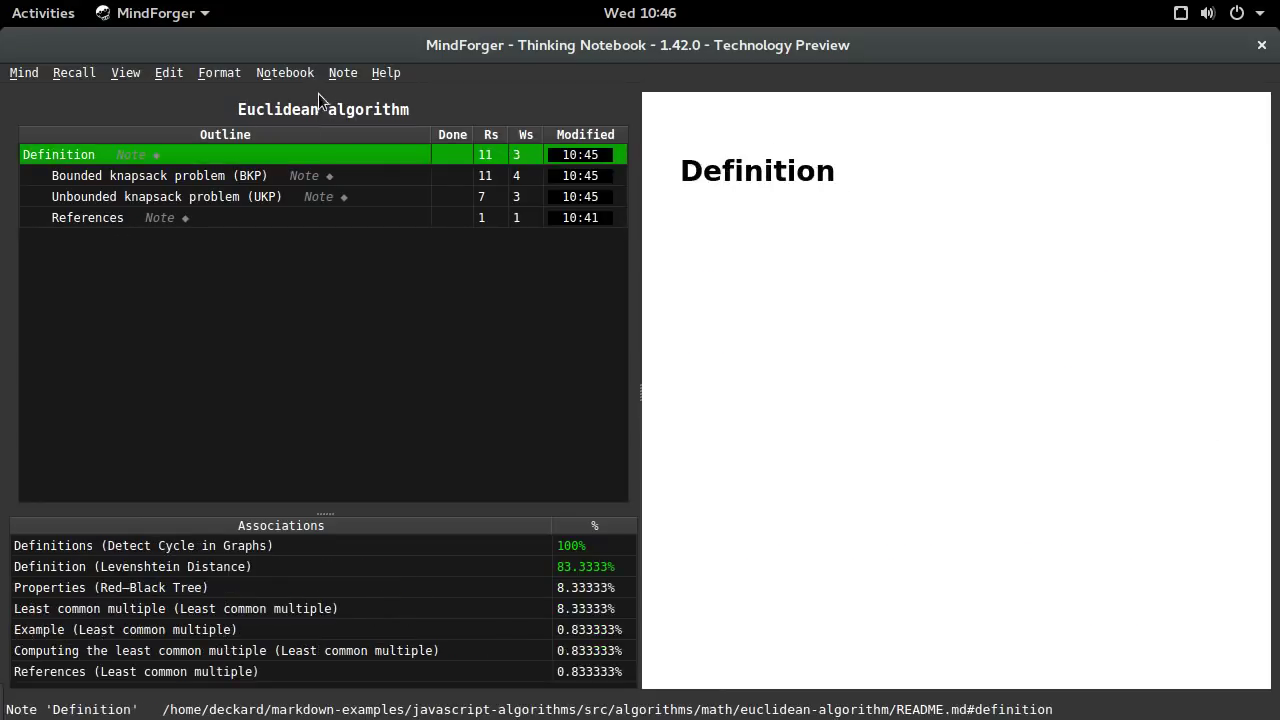
{"action": "left_click", "coordinate": [342, 72]}
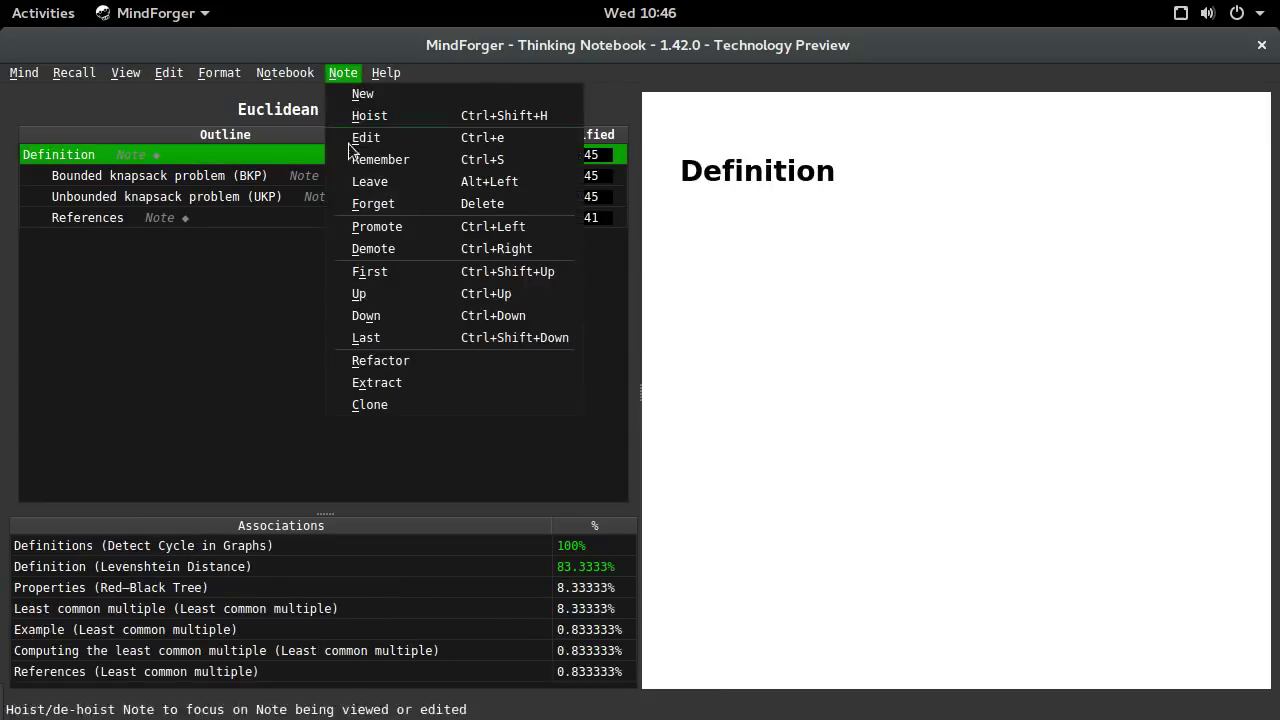
{"action": "left_click", "coordinate": [387, 402]}
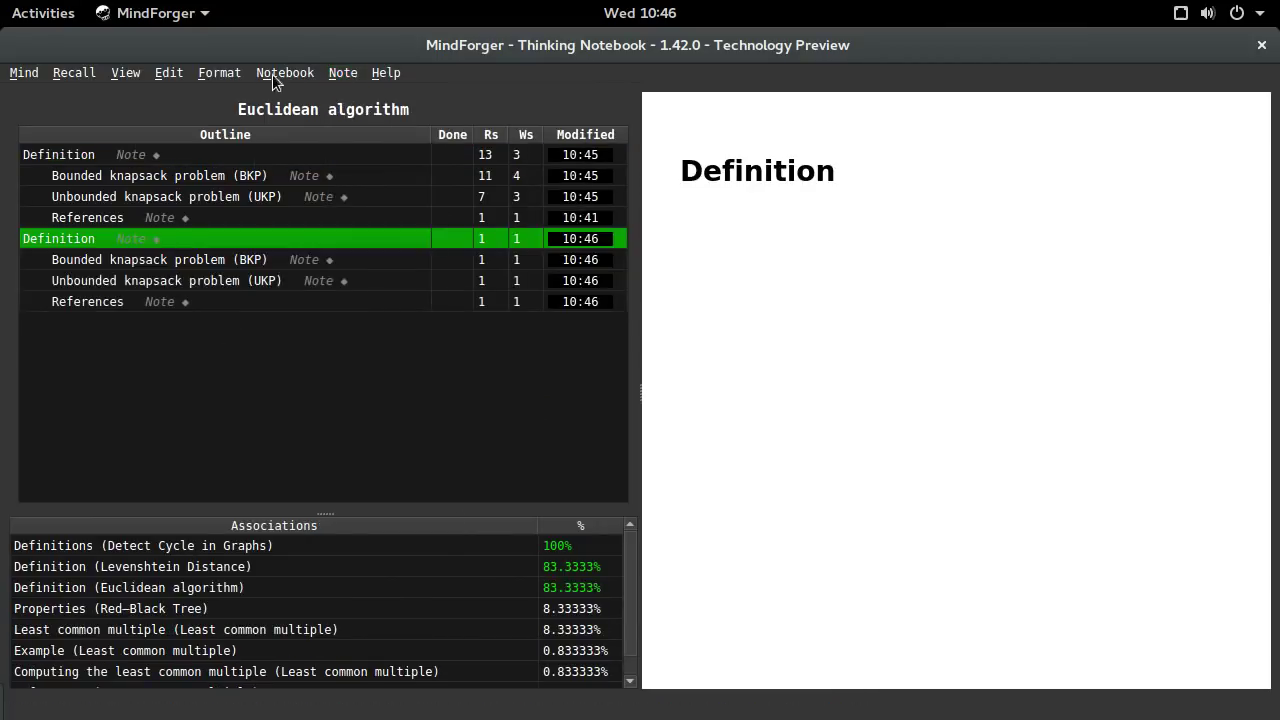
{"action": "left_click", "coordinate": [343, 72]}
{"action": "left_click", "coordinate": [358, 404]}
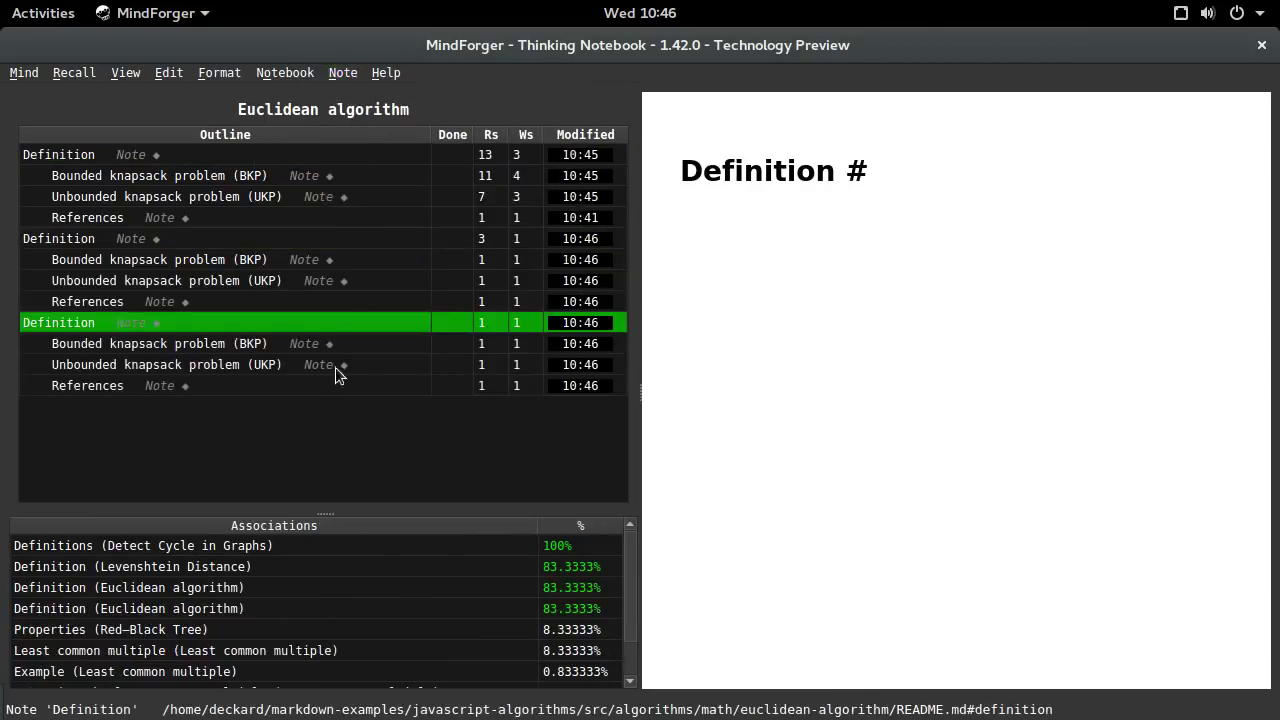
{"action": "left_click", "coordinate": [335, 70]}
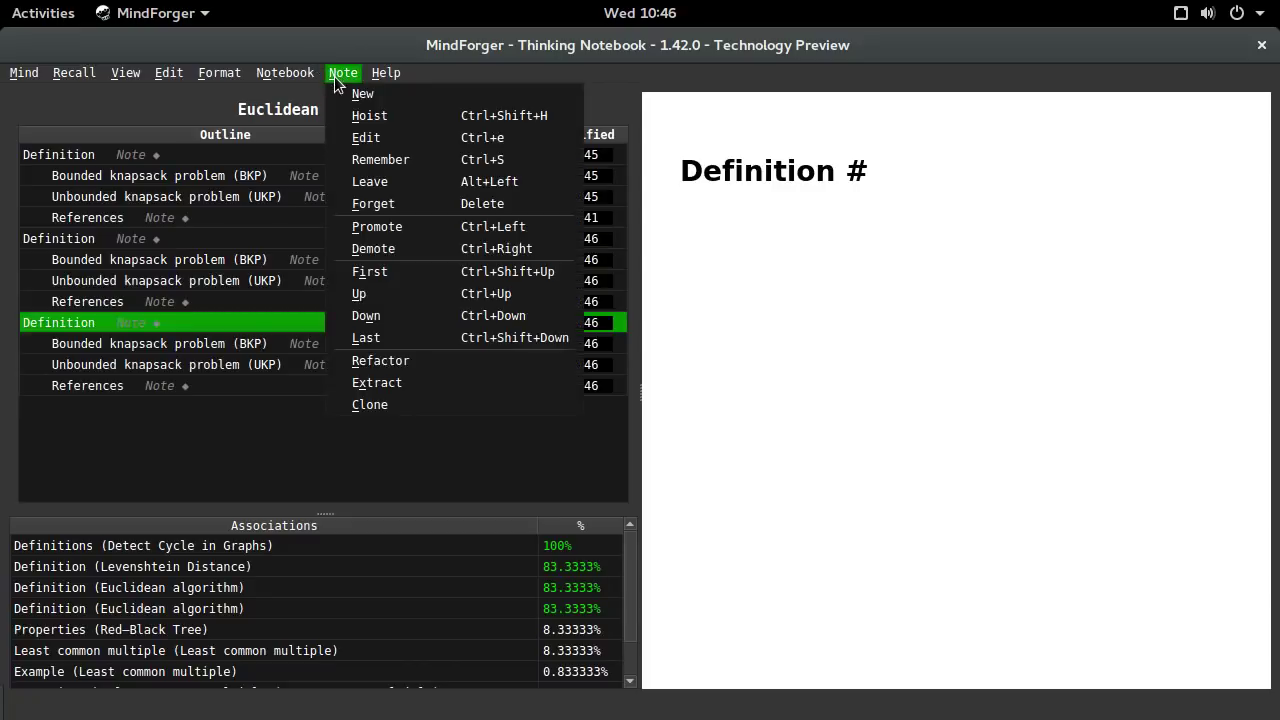
{"action": "left_click", "coordinate": [764, 340]}
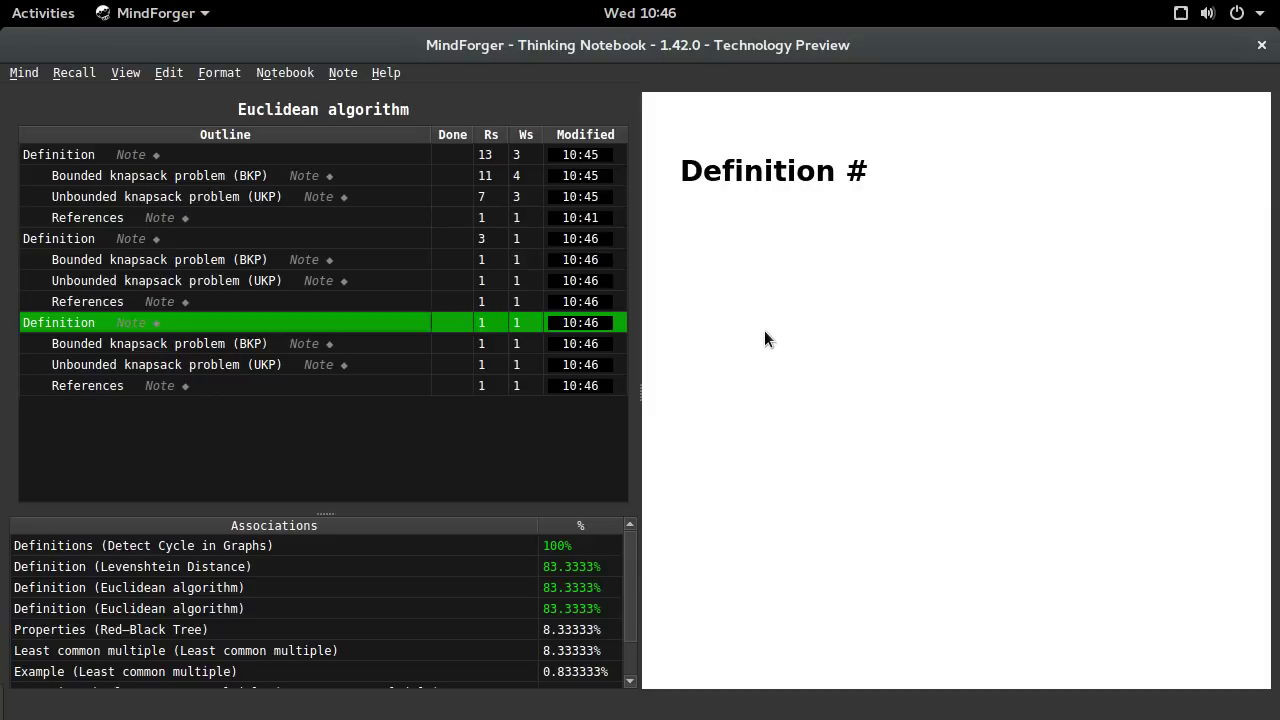
Step: View the list of all notebooks, look at the Hamming Distance notebook and return to the list
{"action": "left_click", "coordinate": [85, 80]}
{"action": "mouse_move", "coordinate": [119, 69]}
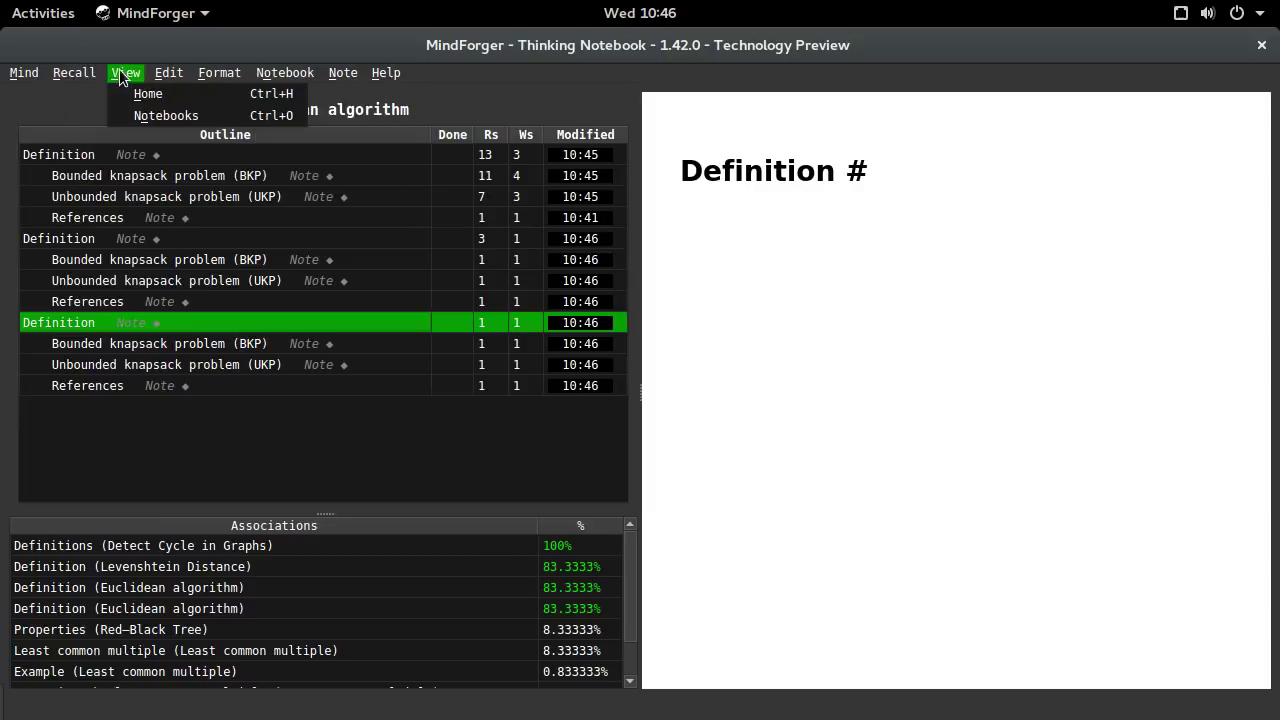
{"action": "left_click", "coordinate": [143, 112]}
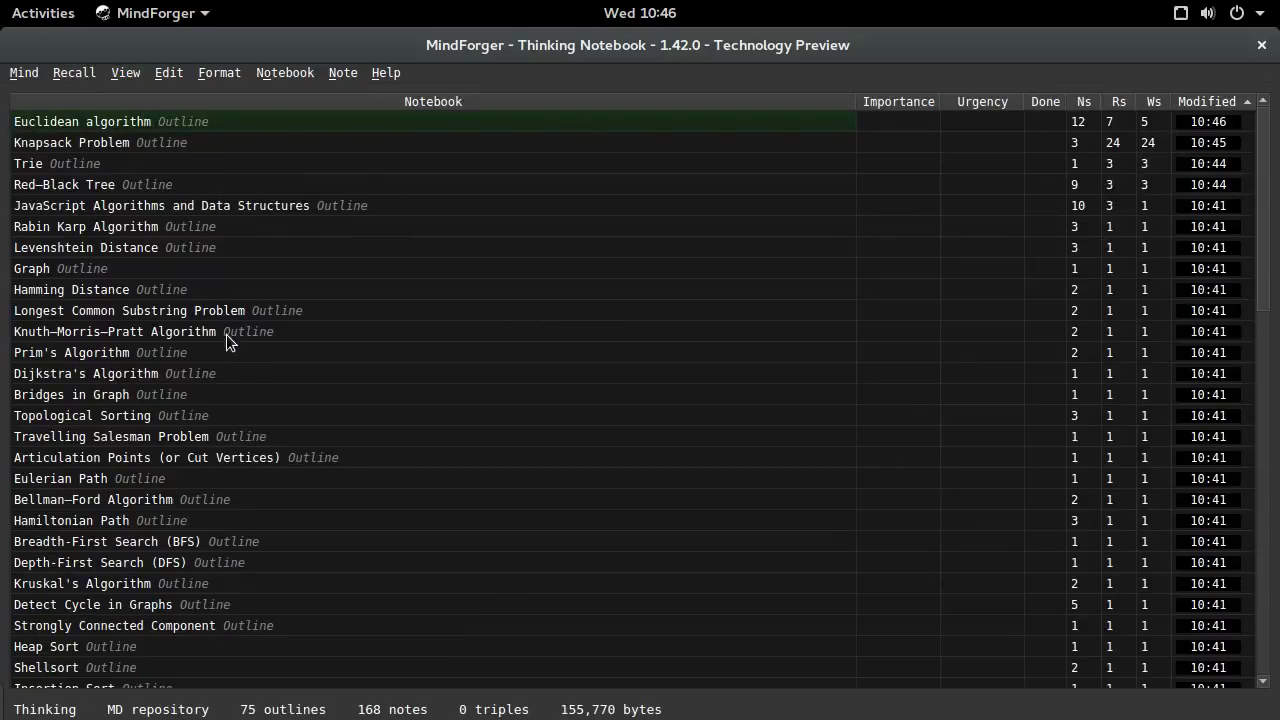
{"action": "left_click", "coordinate": [302, 290]}
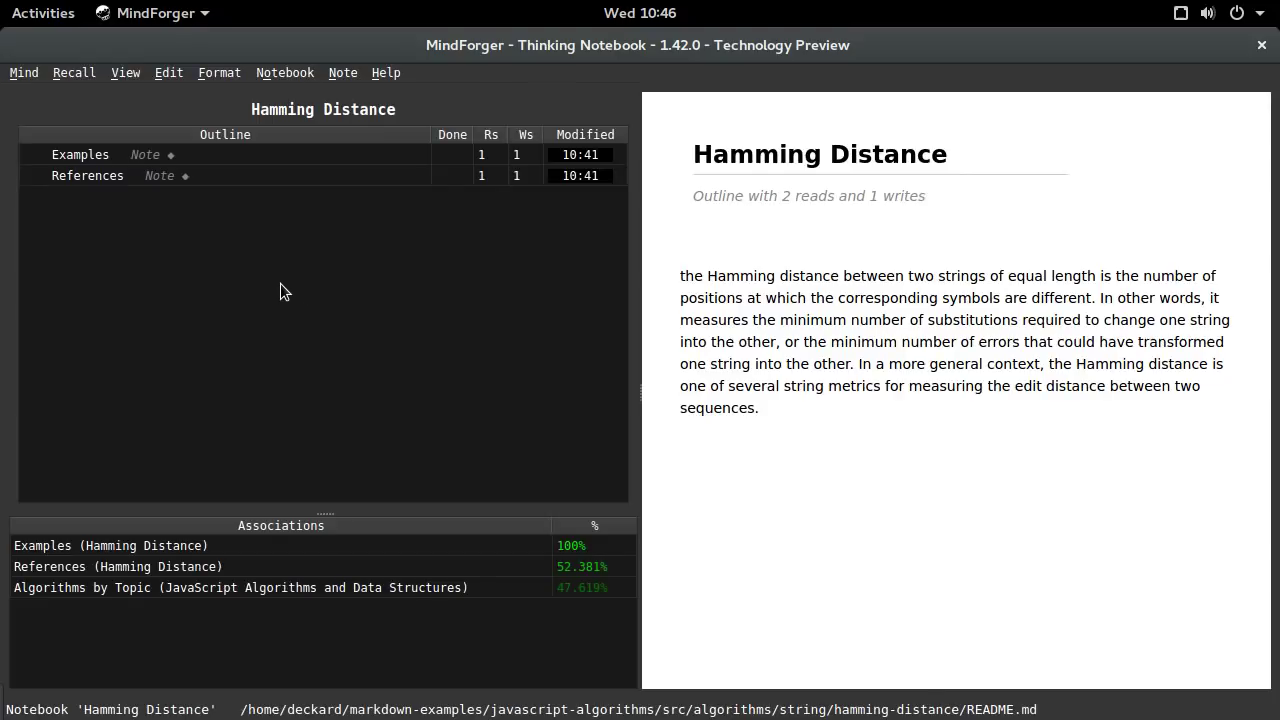
{"action": "key", "text": "ctrl+shift+o"}
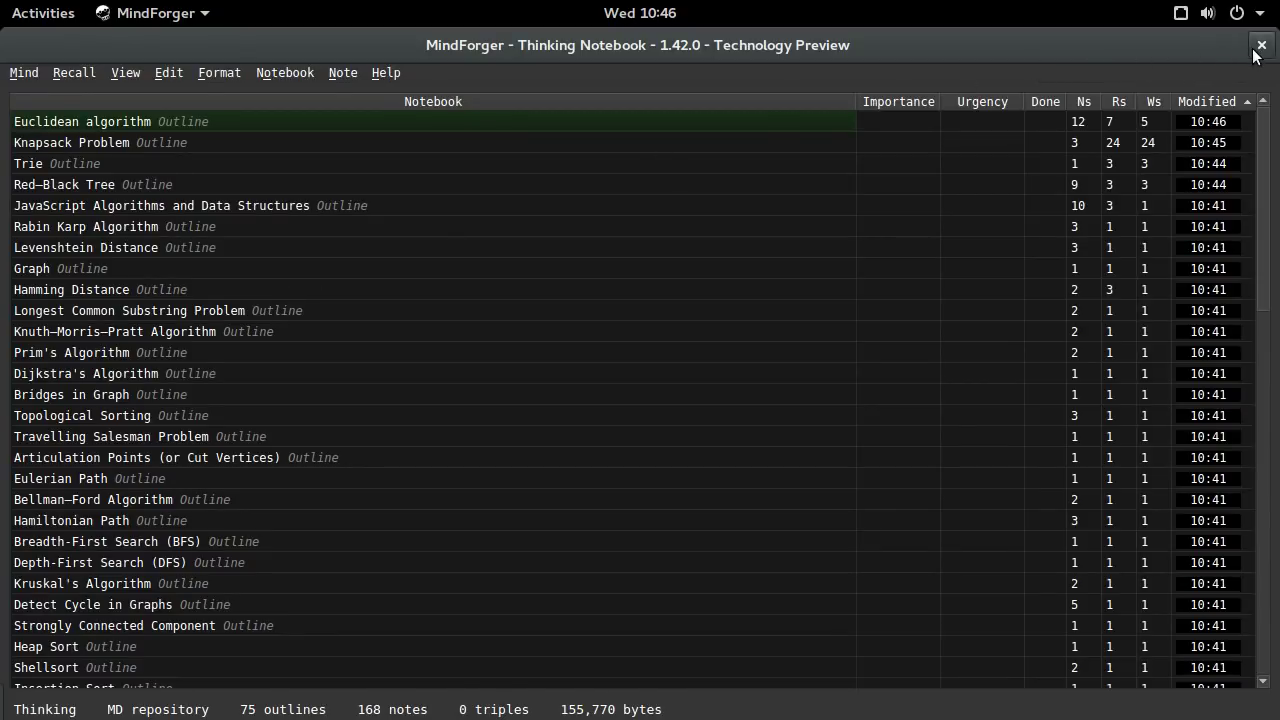
Step: Switch to Google Chrome and present the MindForger Overview slides, advancing from Markdown IDE to the Thinking Notebook slide
{"action": "key", "text": "super"}
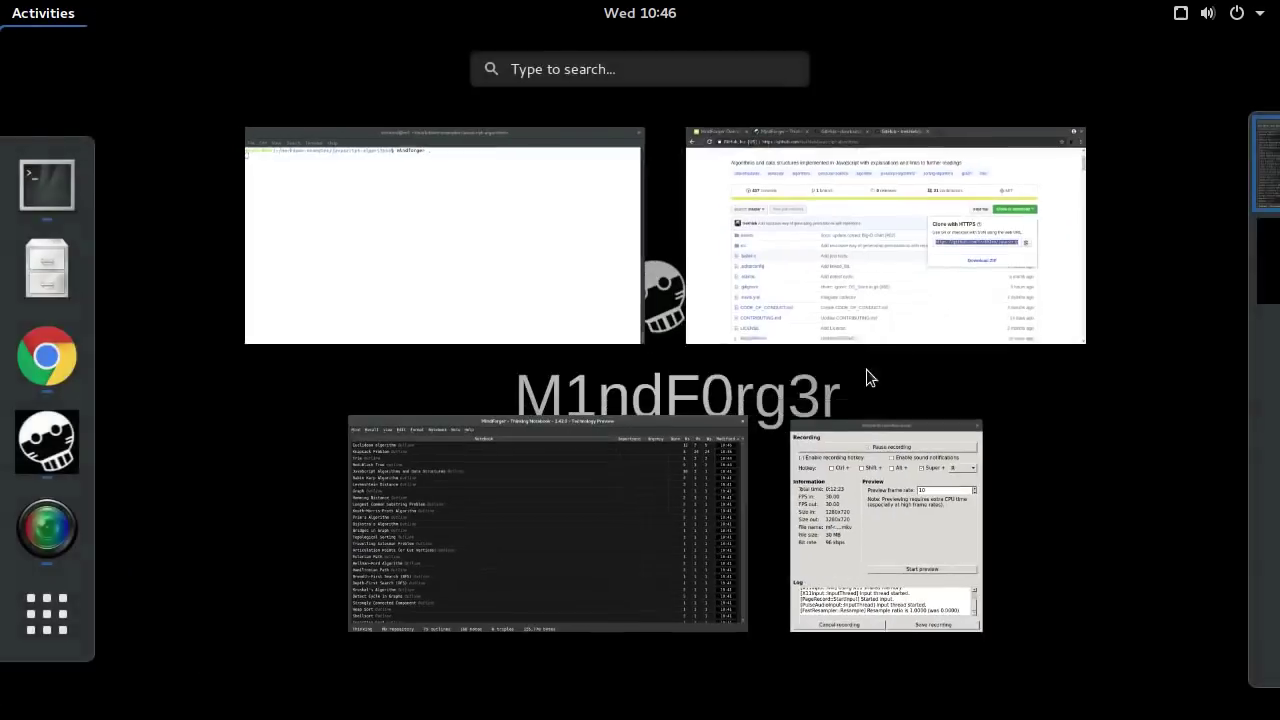
{"action": "left_click", "coordinate": [705, 293]}
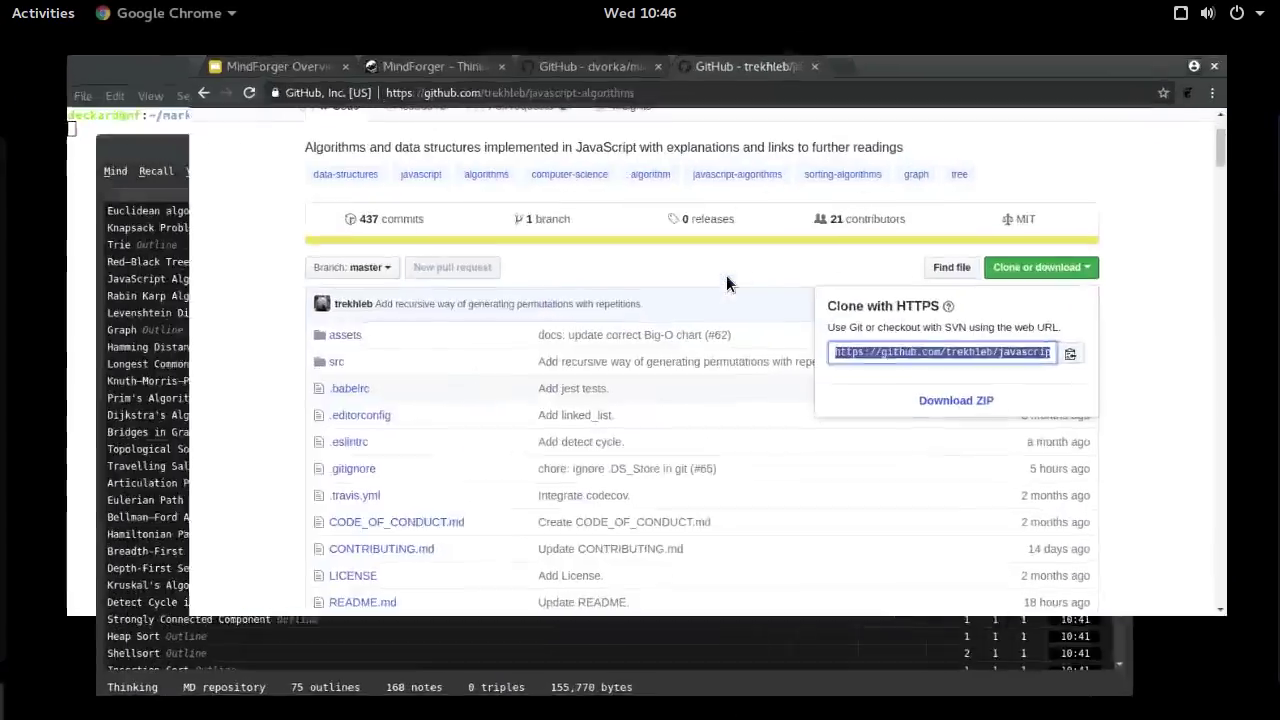
{"action": "left_click", "coordinate": [445, 40]}
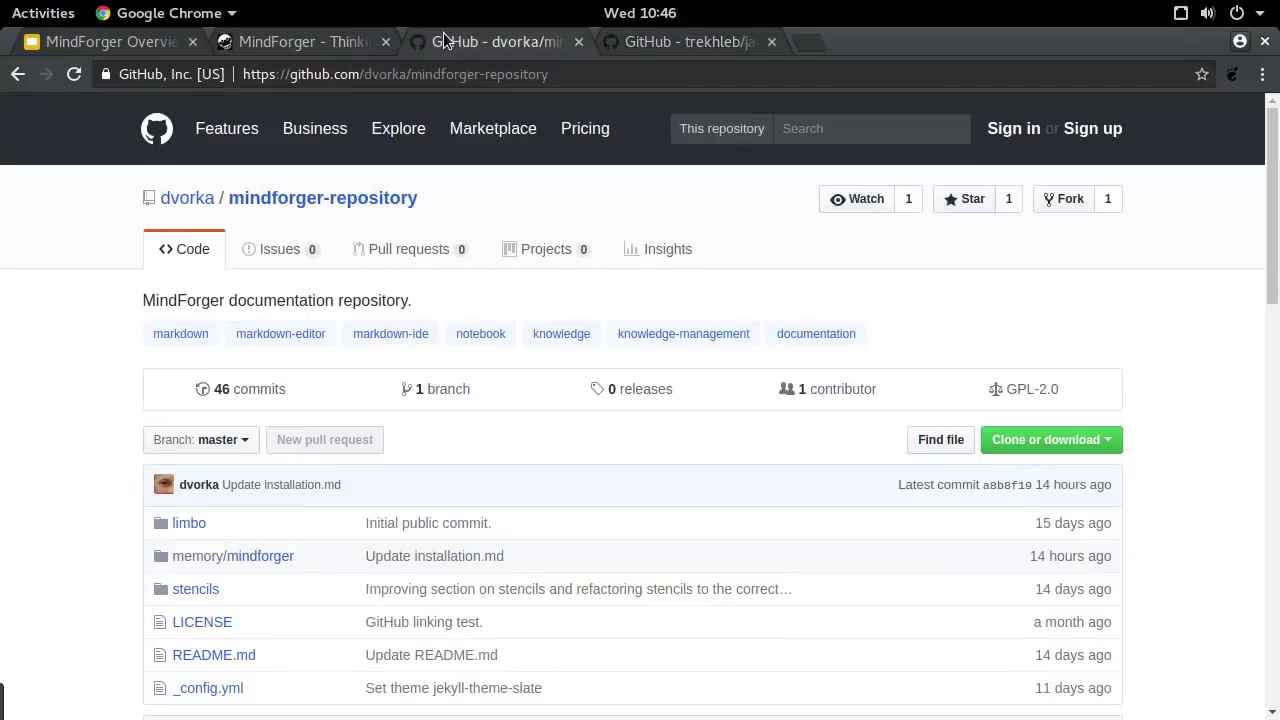
{"action": "left_click", "coordinate": [315, 44]}
{"action": "left_click", "coordinate": [90, 42]}
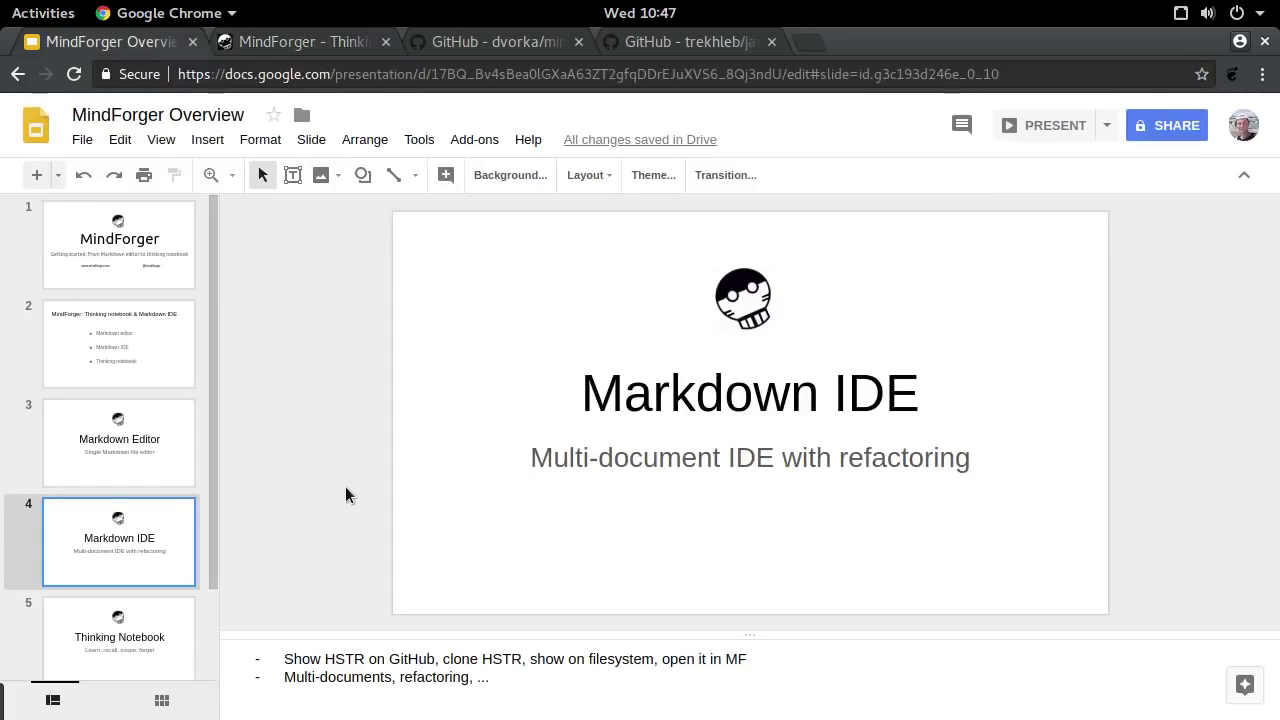
{"action": "left_click", "coordinate": [1062, 128]}
{"action": "key", "text": "Right"}
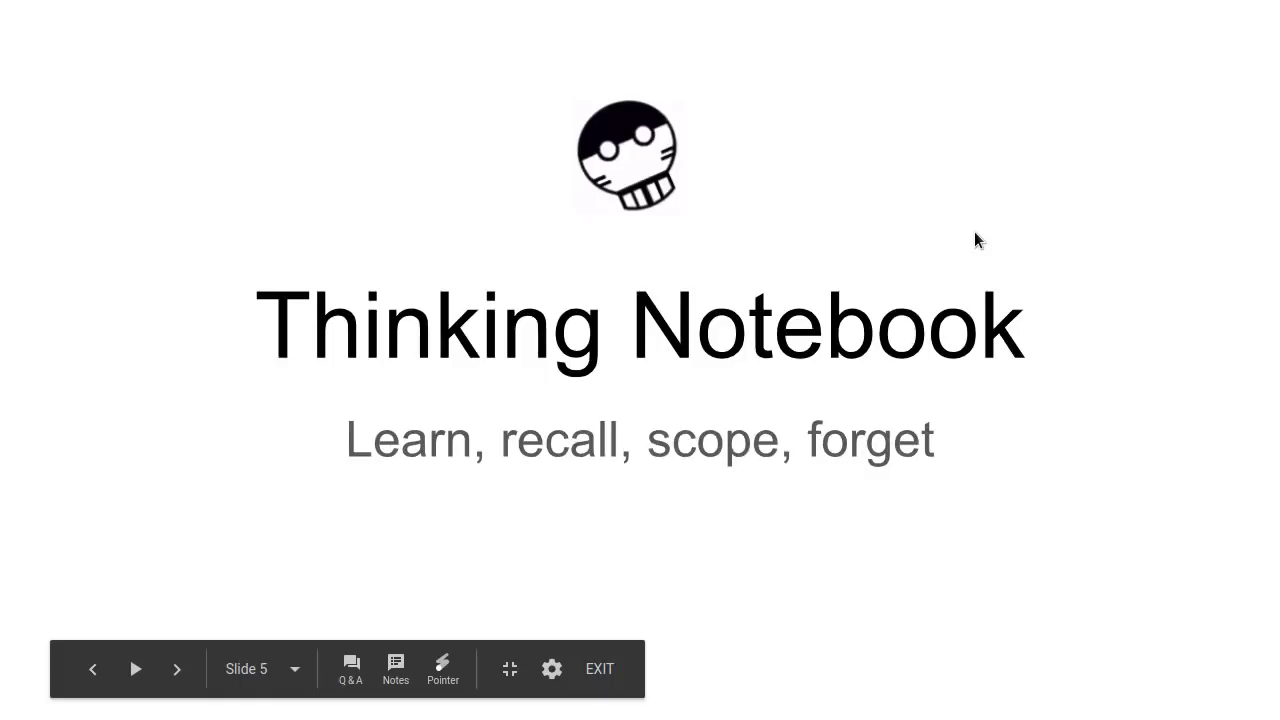
Step: Switch back to MindForger and open the mindforger-repository directory from the recently used repositories
{"action": "key", "text": "super"}
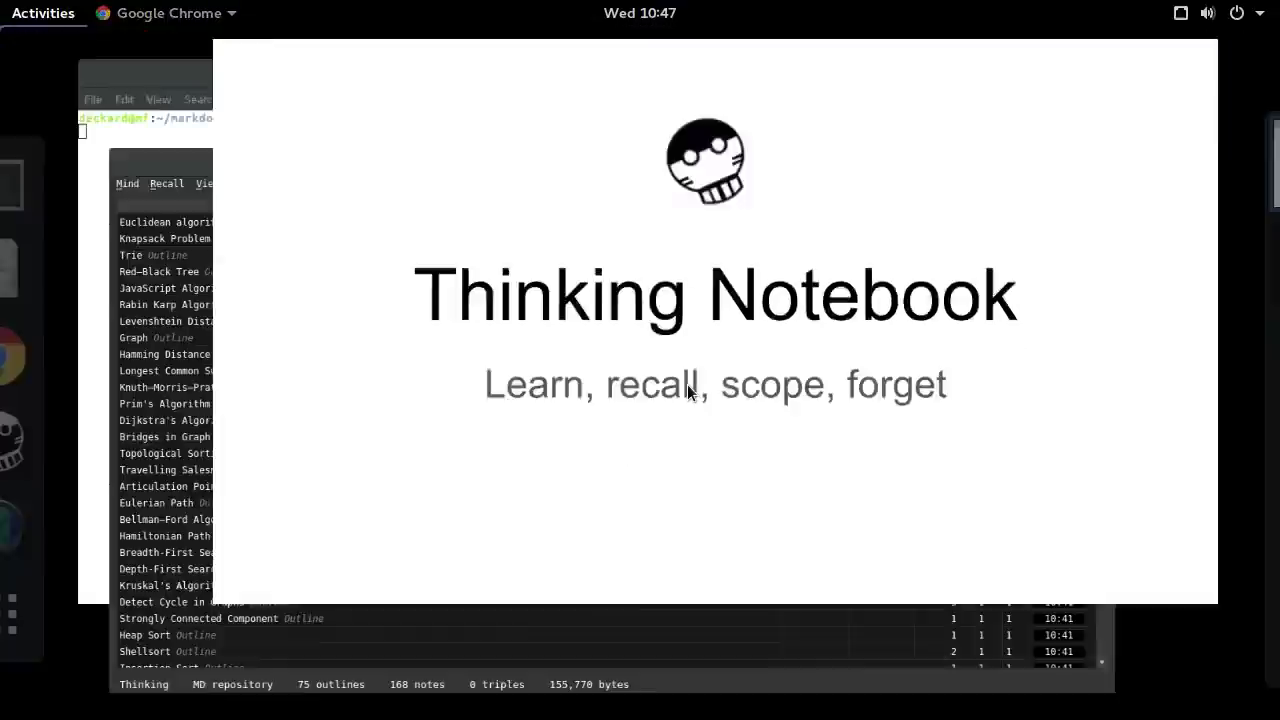
{"action": "left_click", "coordinate": [565, 470]}
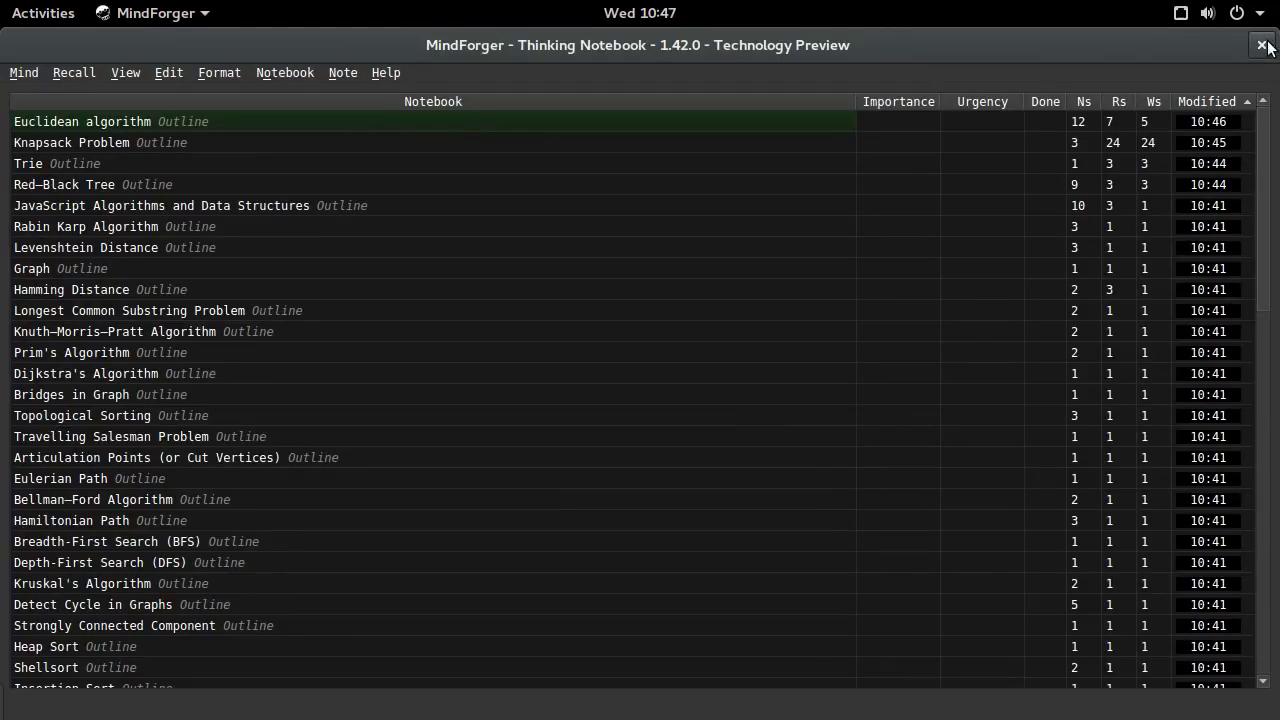
{"action": "left_click", "coordinate": [24, 73]}
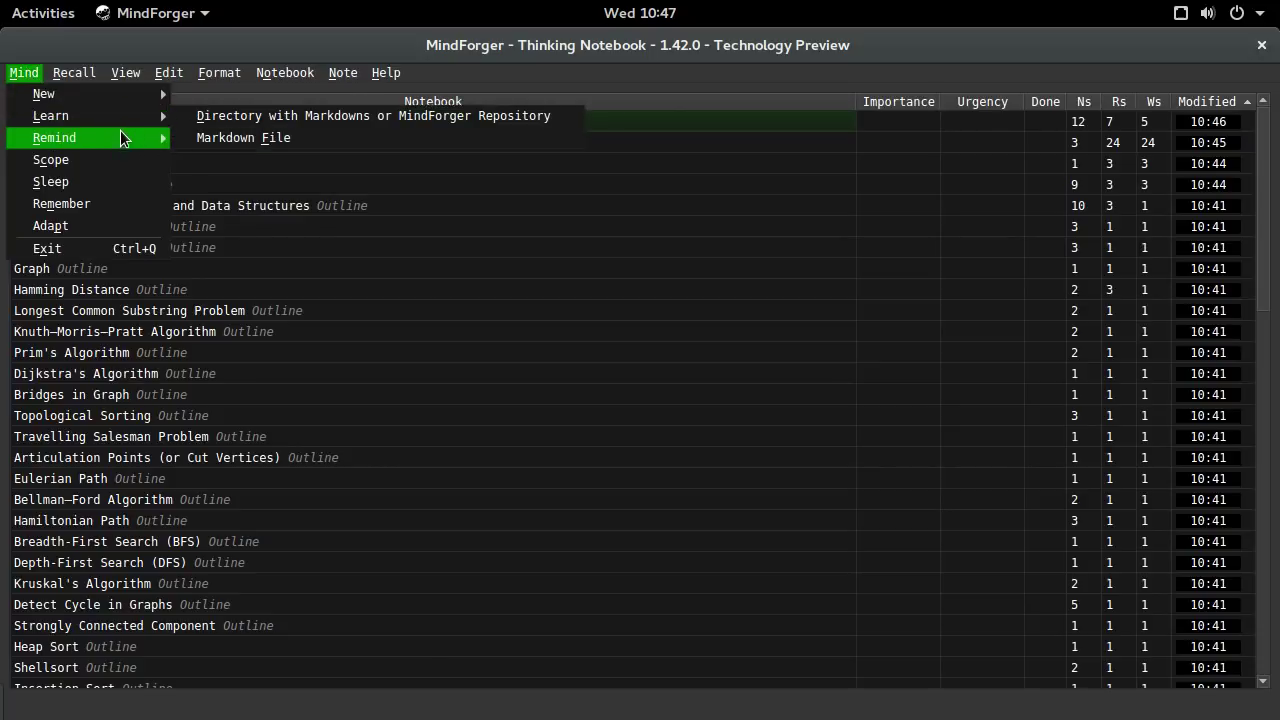
{"action": "mouse_move", "coordinate": [121, 137]}
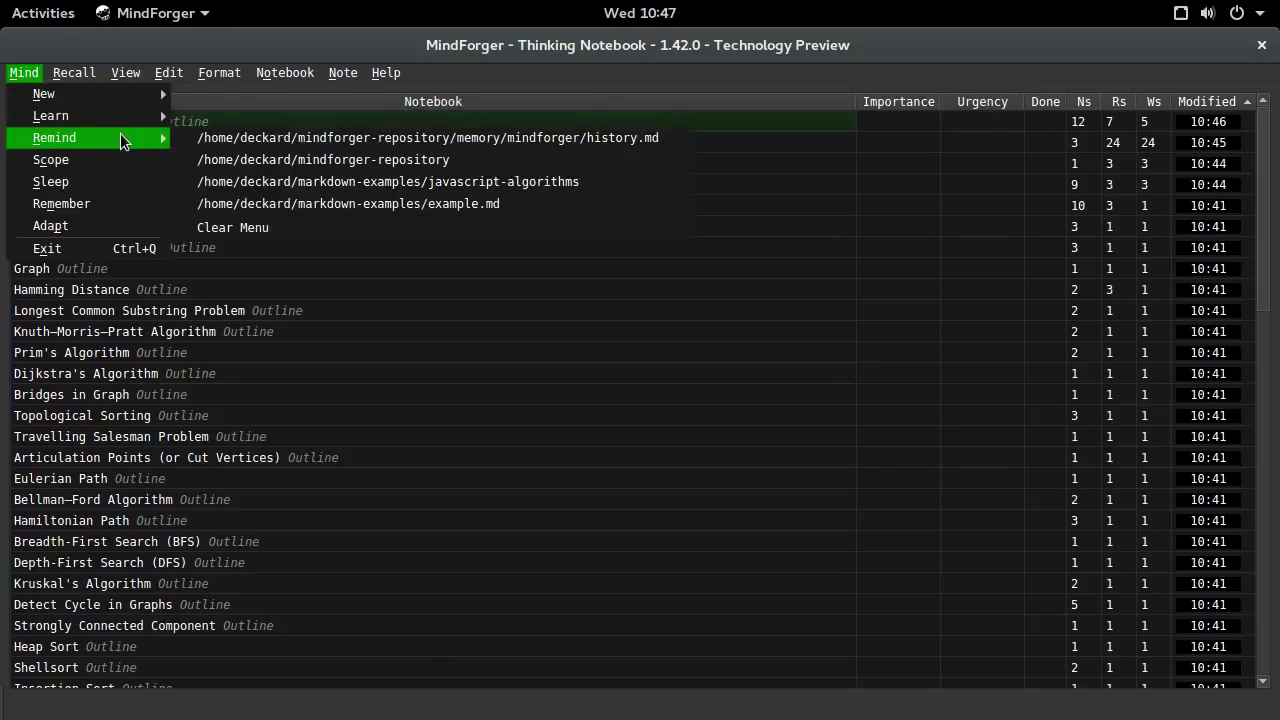
{"action": "left_click", "coordinate": [213, 162]}
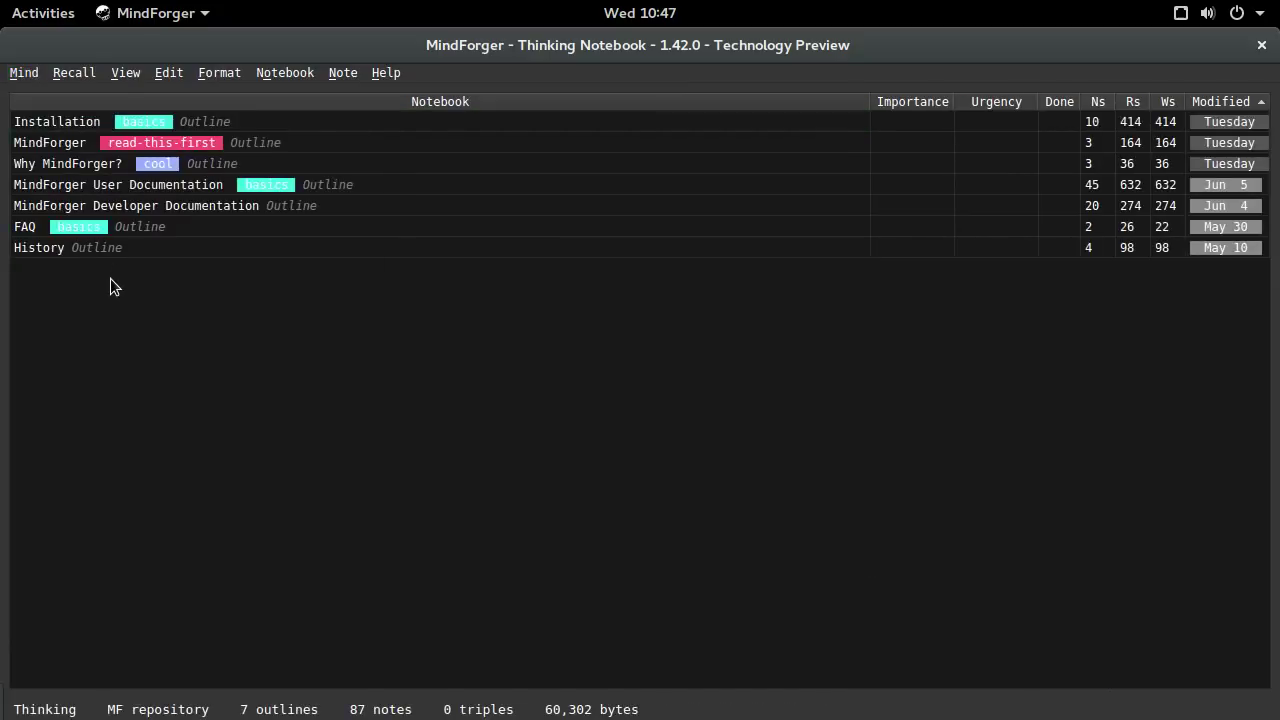
Step: Open the MindForger notebook tagged read-this-first and read through its overview and documentation links
{"action": "left_click", "coordinate": [115, 142]}
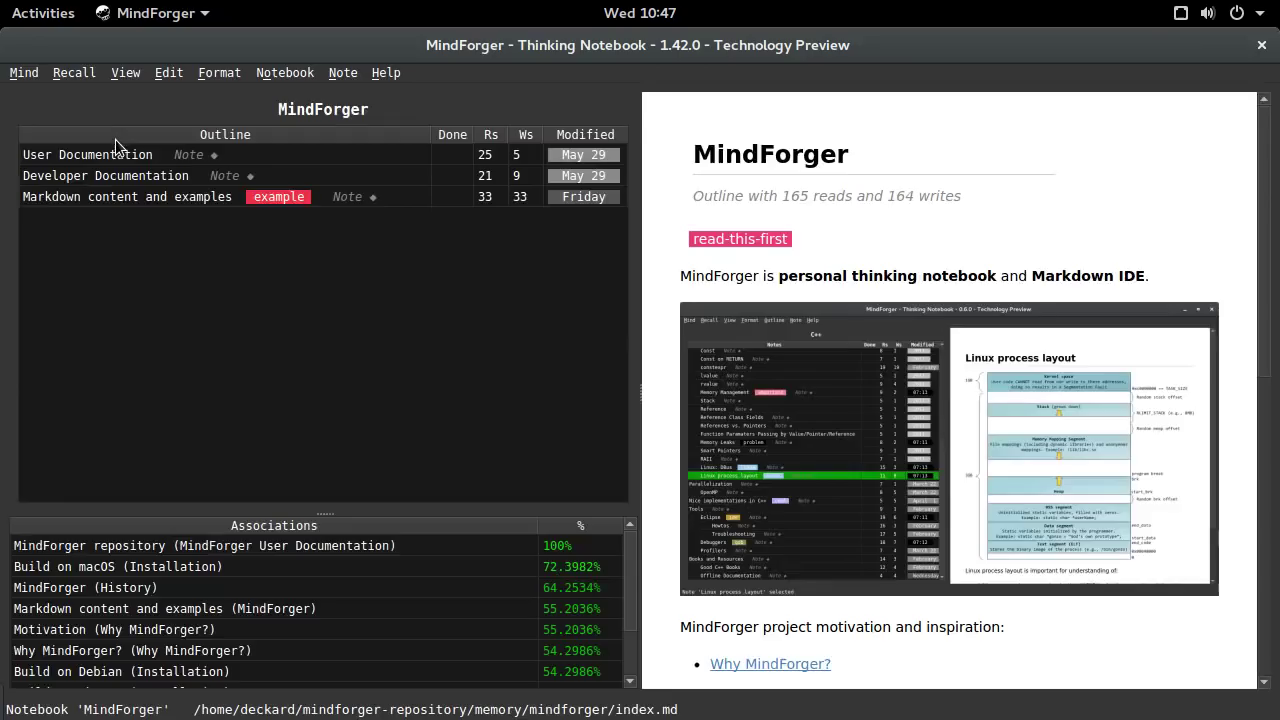
{"action": "scroll", "coordinate": [760, 450], "scroll_direction": "down", "scroll_amount": 9}
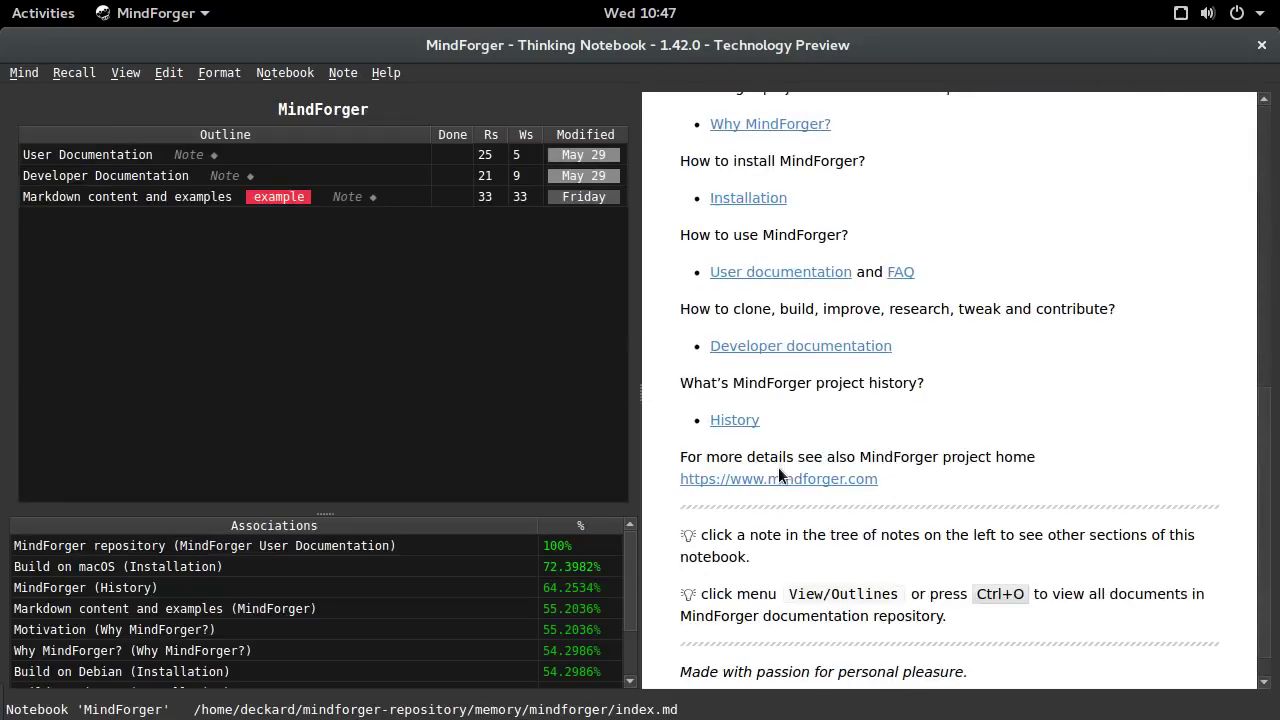
{"action": "scroll", "coordinate": [778, 467], "scroll_direction": "down", "scroll_amount": 1}
{"action": "scroll", "coordinate": [778, 467], "scroll_direction": "up", "scroll_amount": 10}
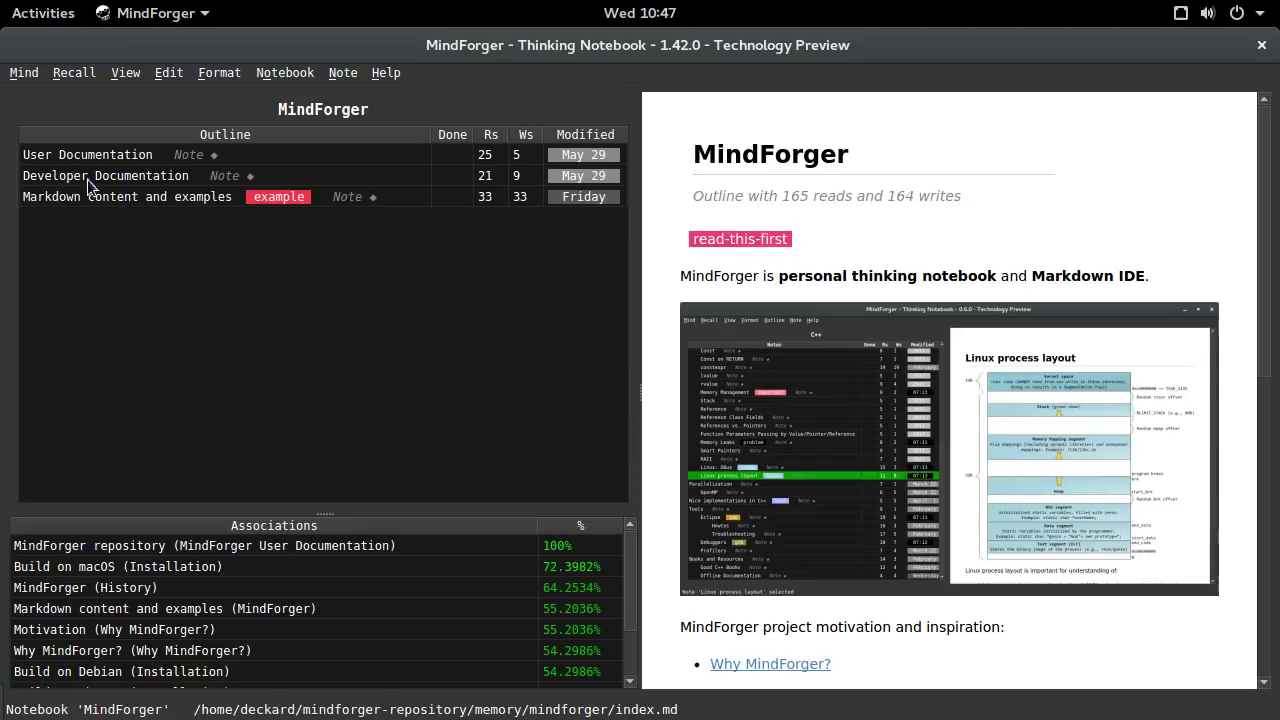
{"action": "left_click", "coordinate": [25, 73]}
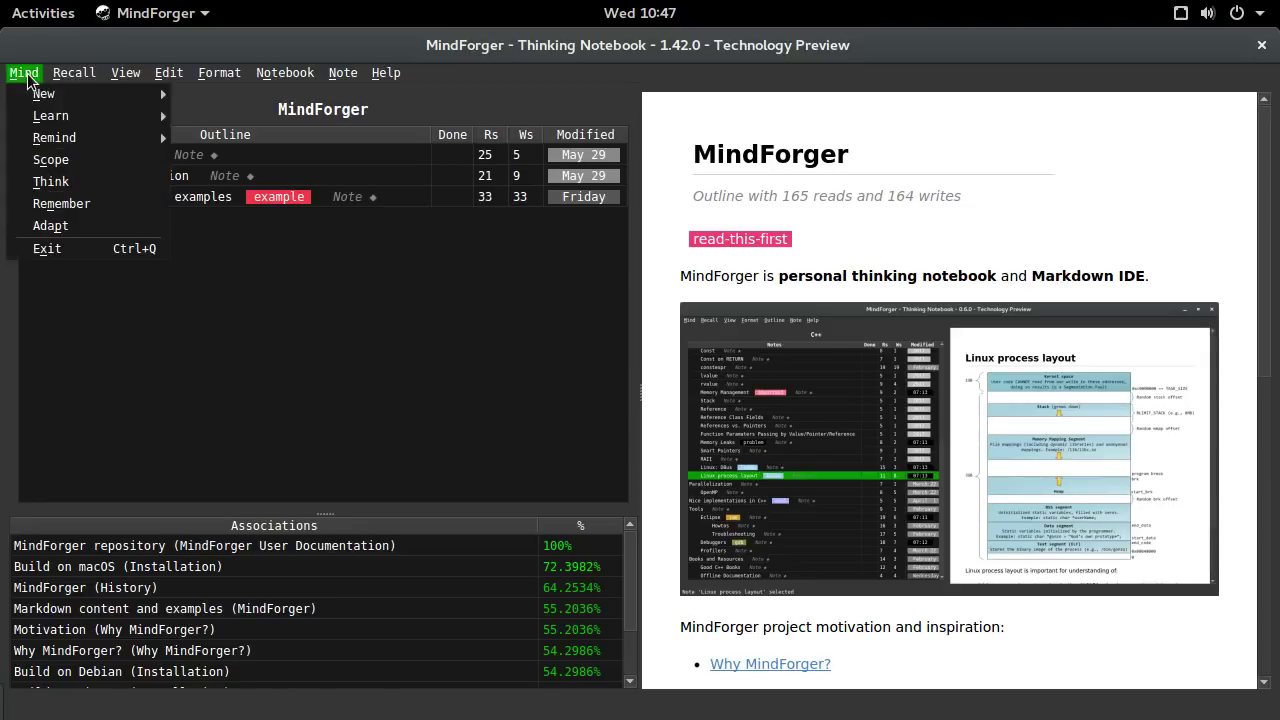
{"action": "mouse_move", "coordinate": [33, 91]}
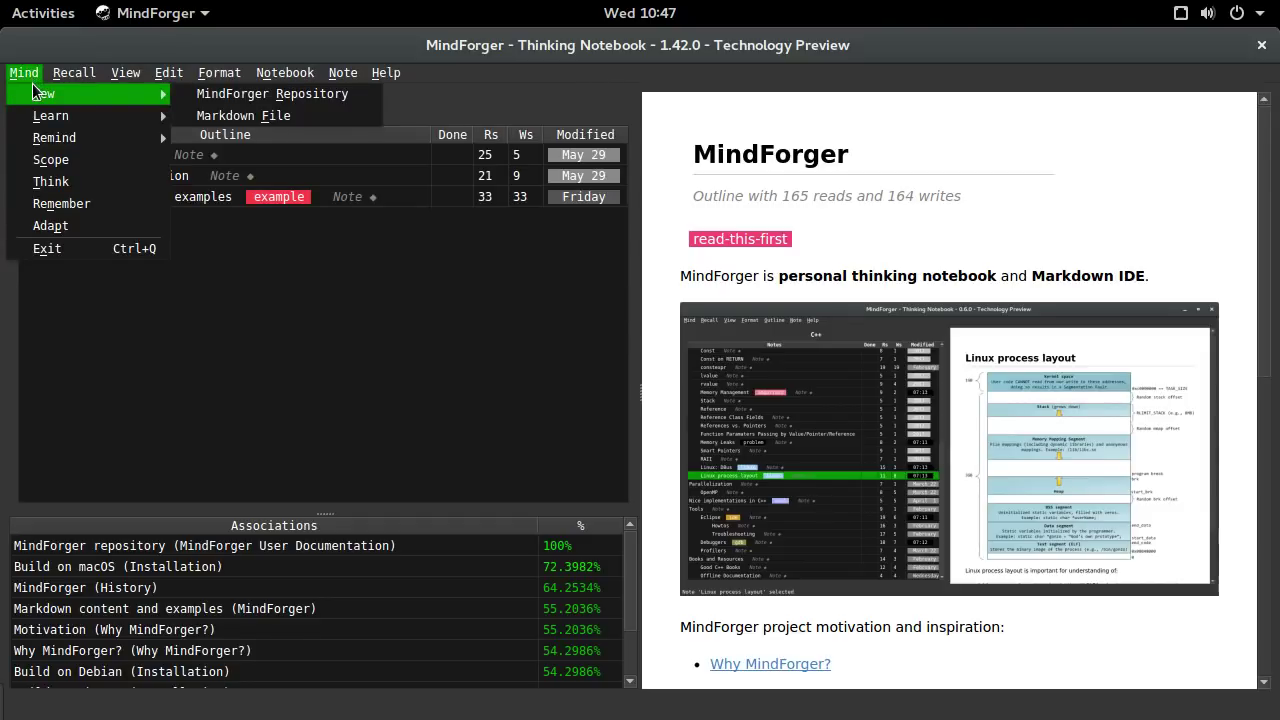
{"action": "mouse_move", "coordinate": [31, 118]}
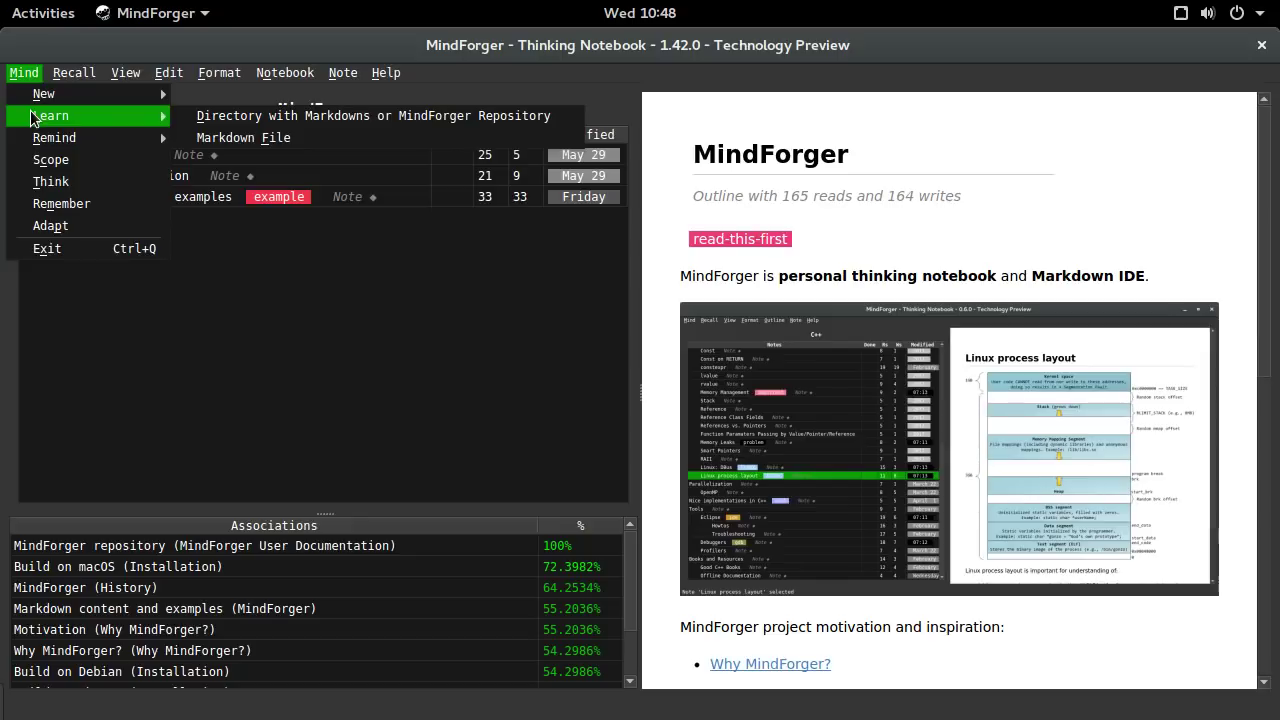
{"action": "mouse_move", "coordinate": [54, 141]}
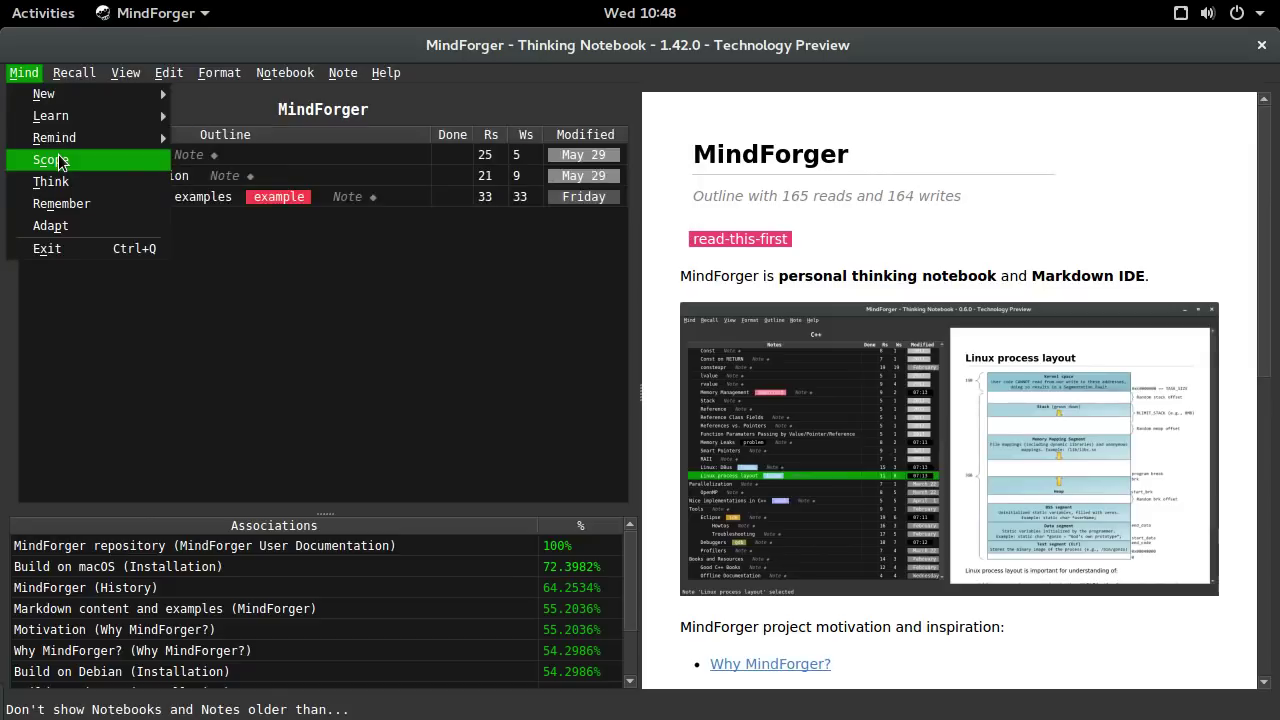
{"action": "left_click", "coordinate": [187, 342]}
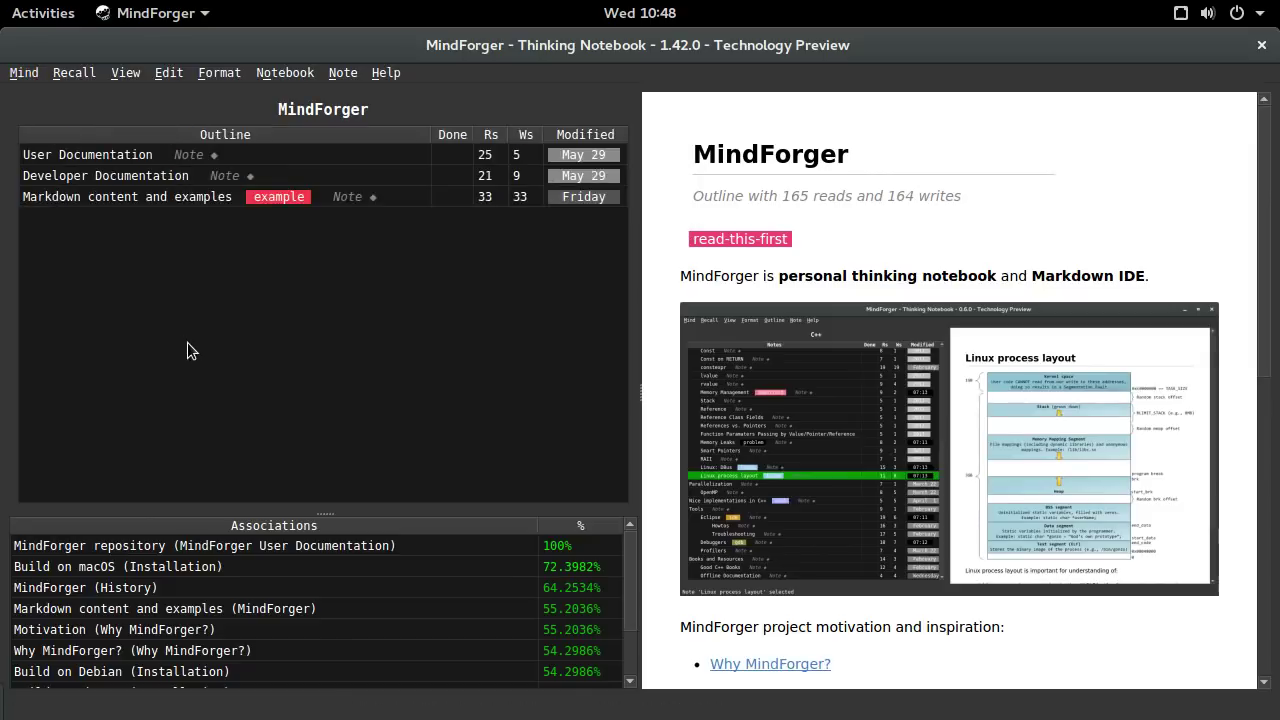
Step: Show the list of all notebooks, view the Installation notebook and return to the list
{"action": "key", "text": "ctrl+shift+o"}
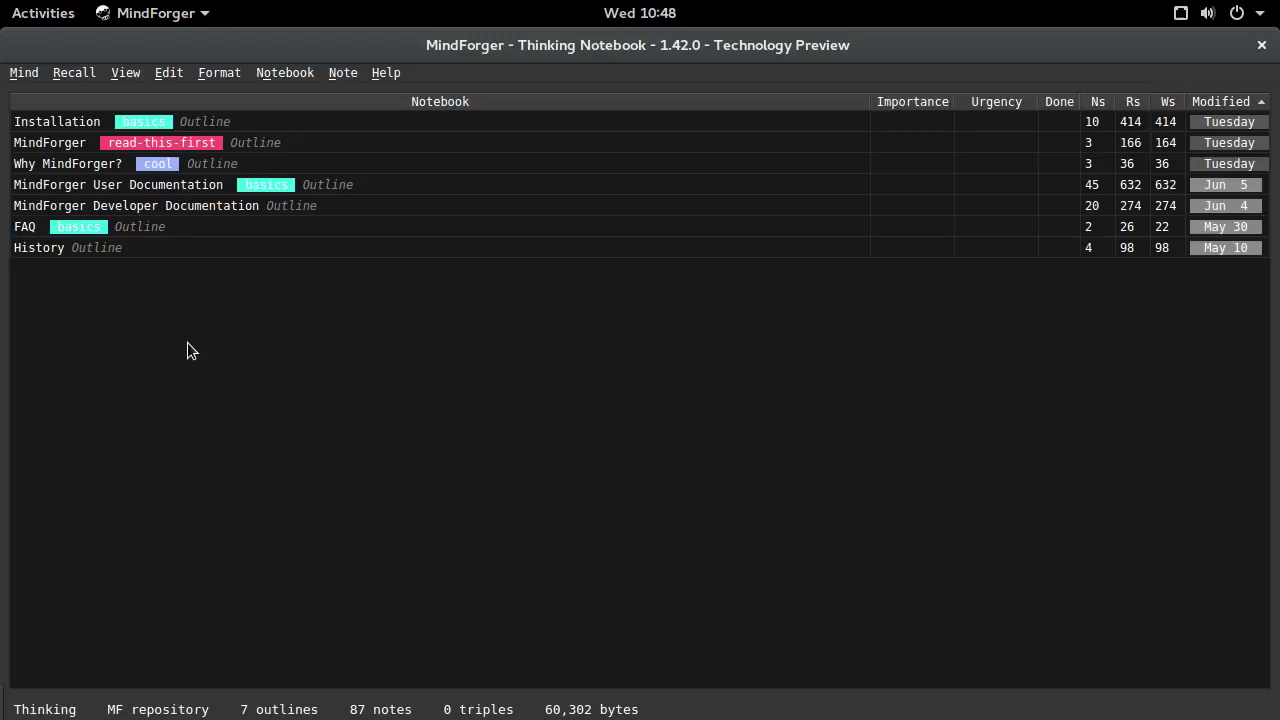
{"action": "left_click", "coordinate": [28, 73]}
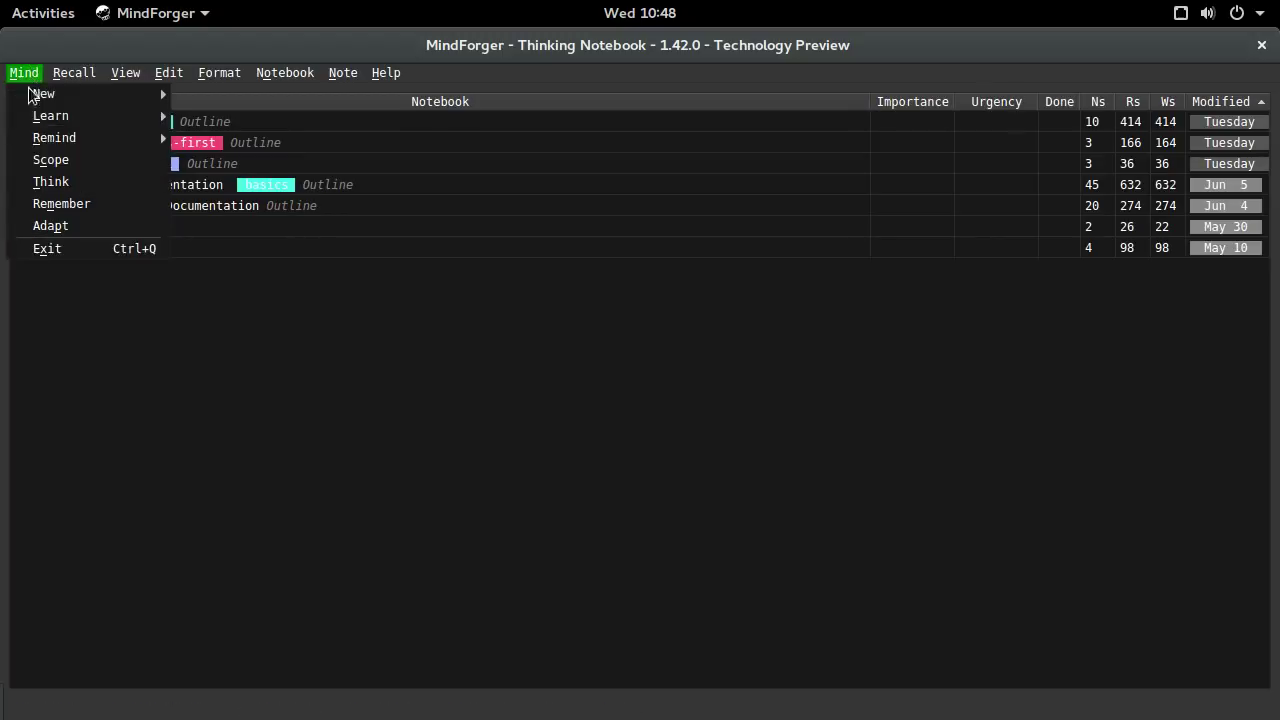
{"action": "left_click", "coordinate": [183, 306]}
{"action": "left_click", "coordinate": [57, 126]}
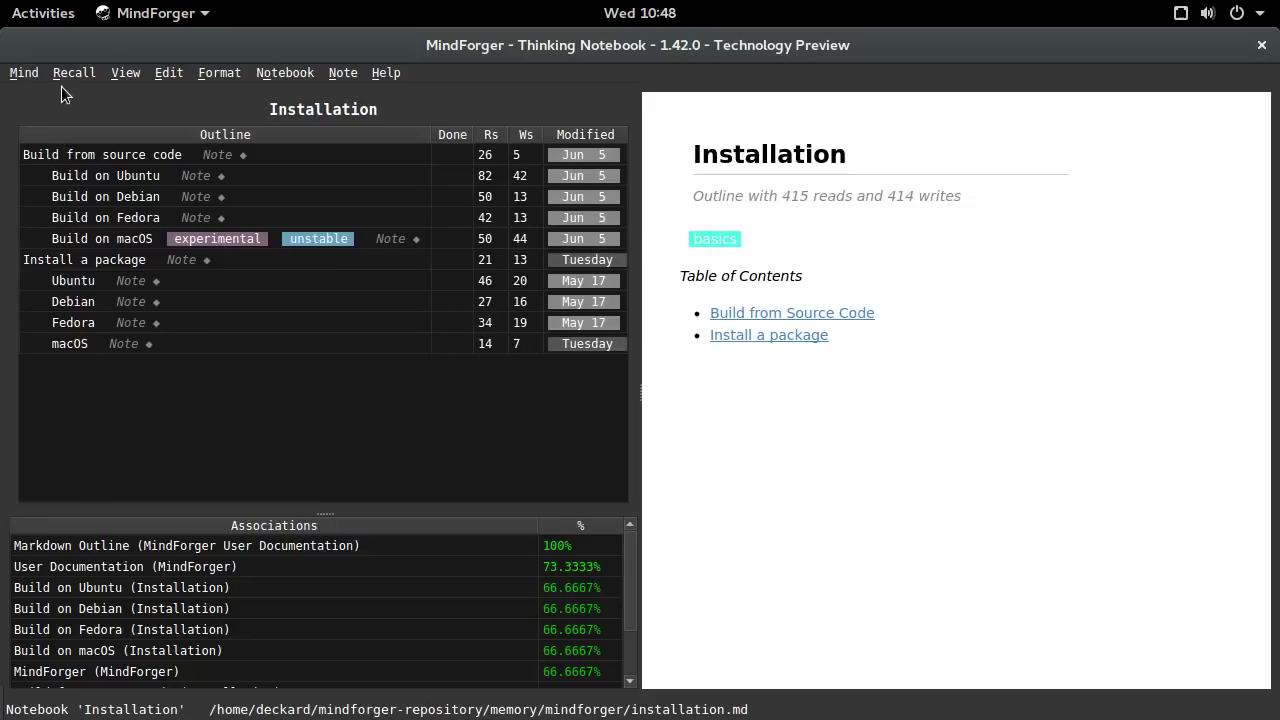
{"action": "key", "text": "ctrl+shift+o"}
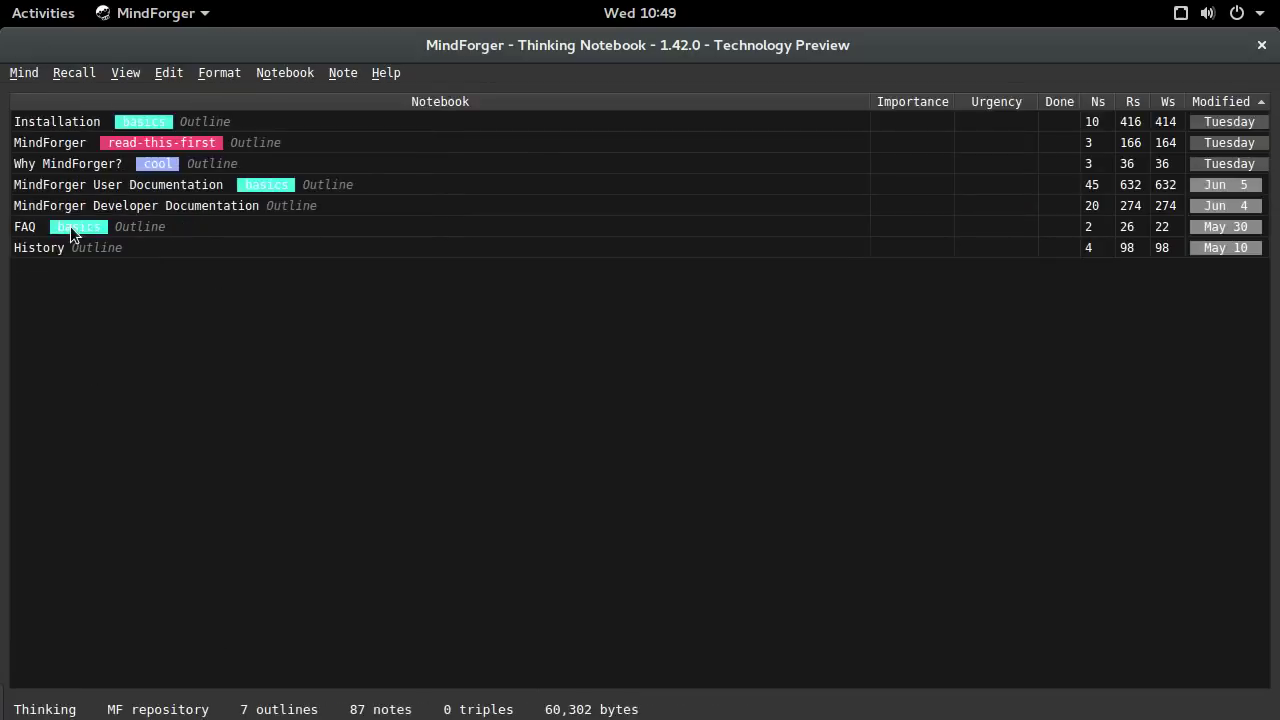
Step: Scope the mind to notebooks and notes modified or viewed in the most recent 1 month
{"action": "left_click", "coordinate": [25, 80]}
{"action": "left_click", "coordinate": [40, 134]}
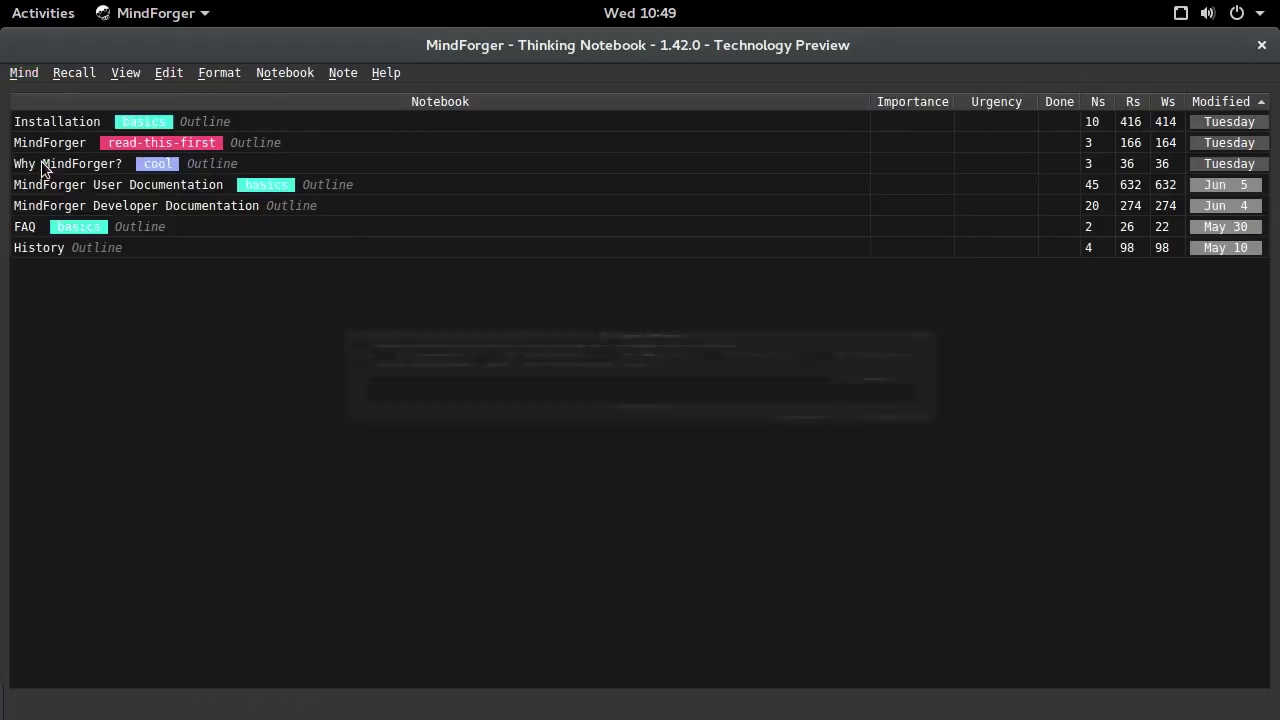
{"action": "left_click", "coordinate": [464, 257]}
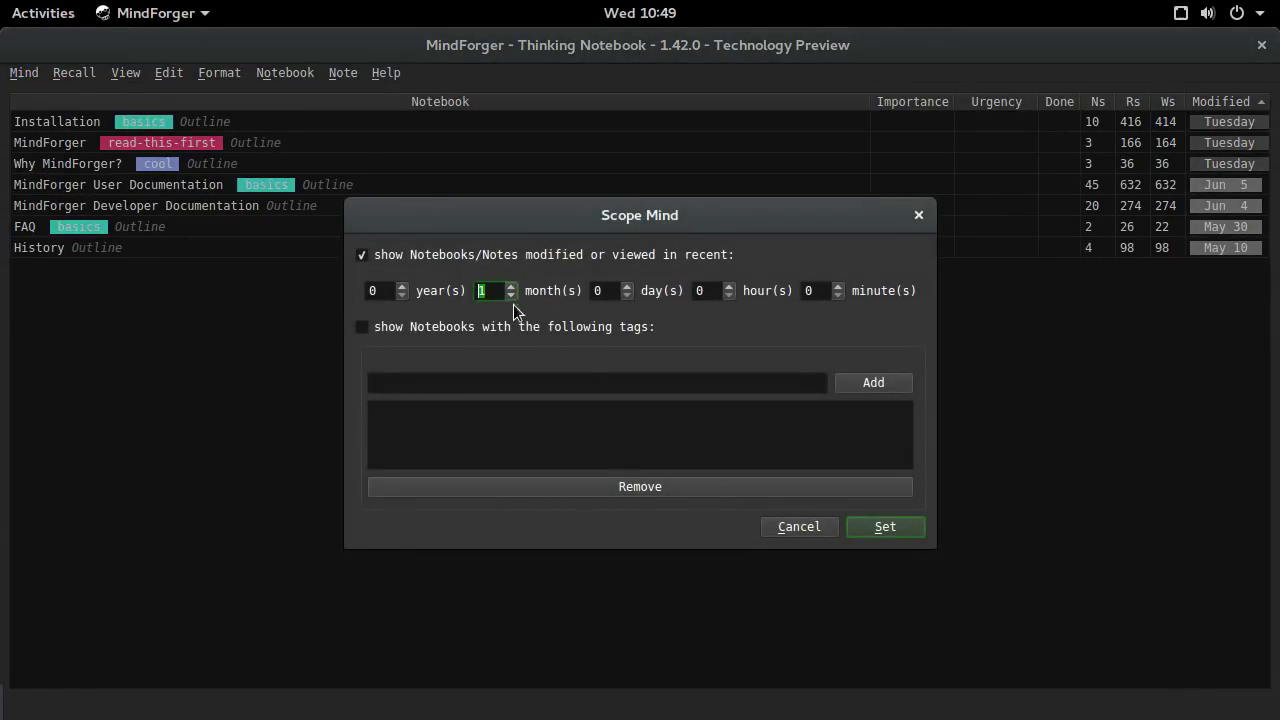
{"action": "left_click", "coordinate": [872, 526]}
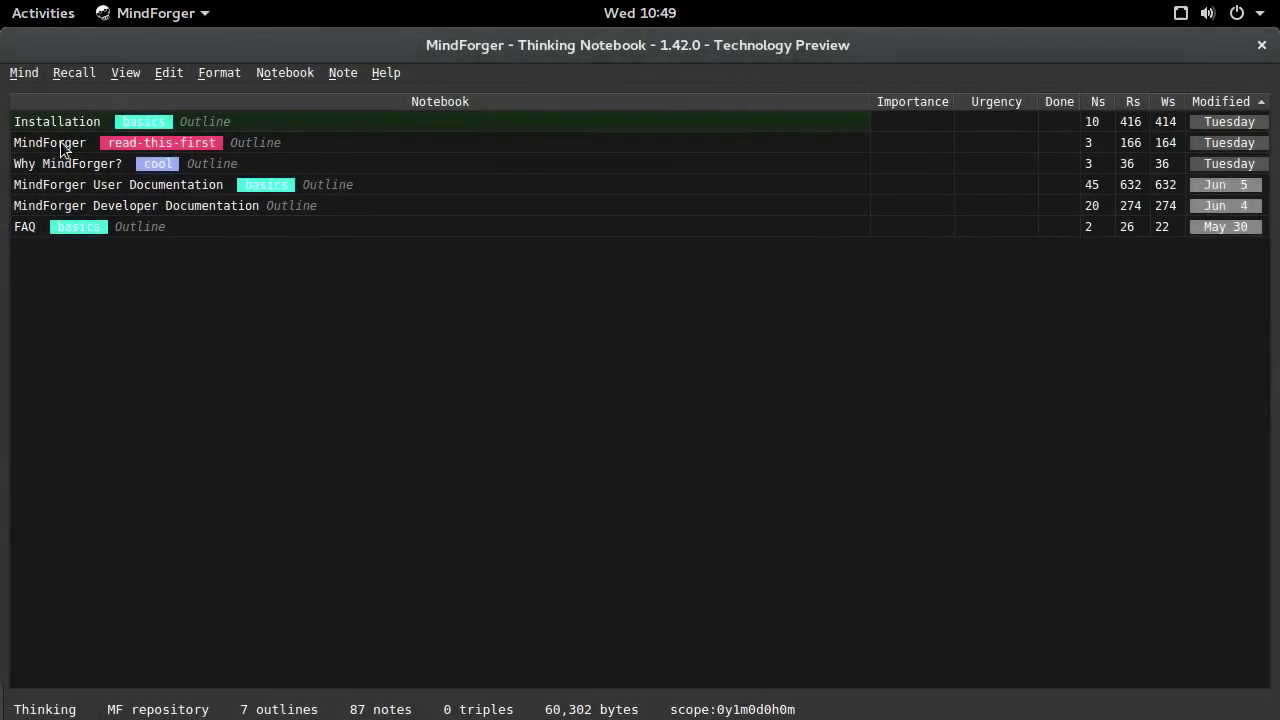
Step: Narrow the scope to 0 months and 1 day, and open the Installation notebook to view its scoped outline
{"action": "left_click", "coordinate": [27, 76]}
{"action": "left_click", "coordinate": [50, 160]}
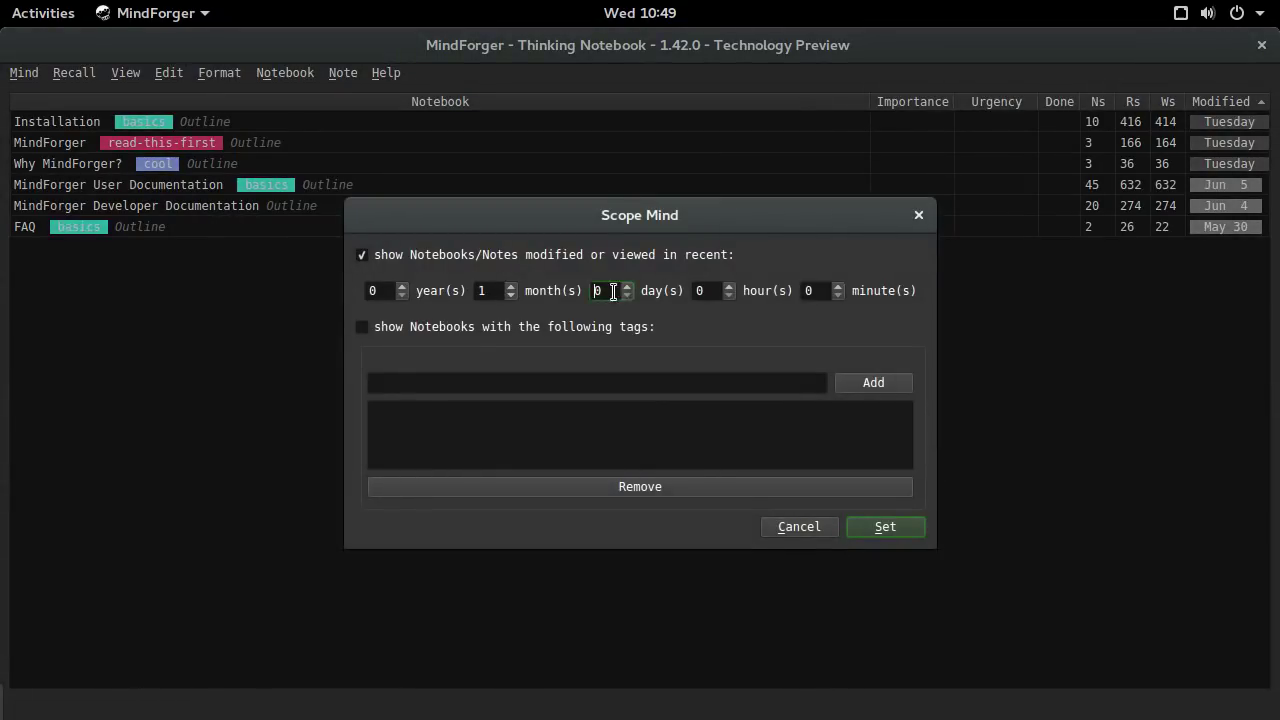
{"action": "left_click", "coordinate": [626, 286]}
{"action": "left_click", "coordinate": [511, 295]}
{"action": "left_click", "coordinate": [880, 526]}
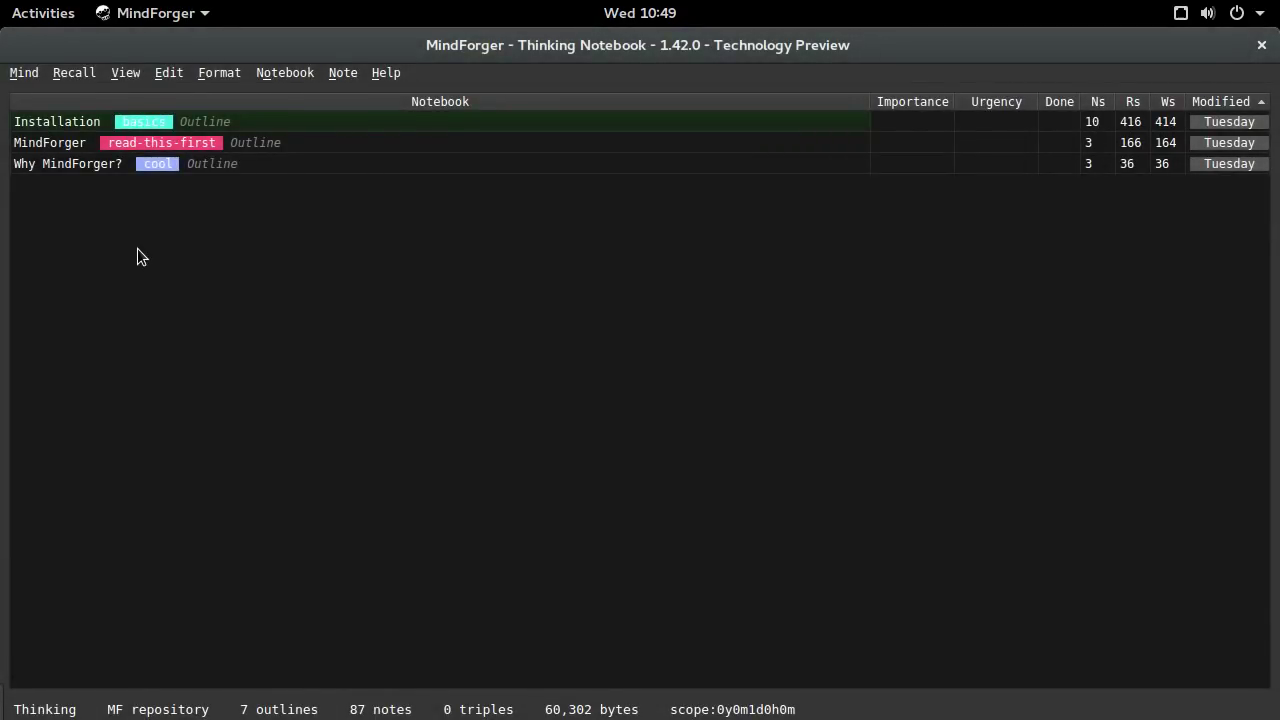
{"action": "double_click", "coordinate": [131, 122]}
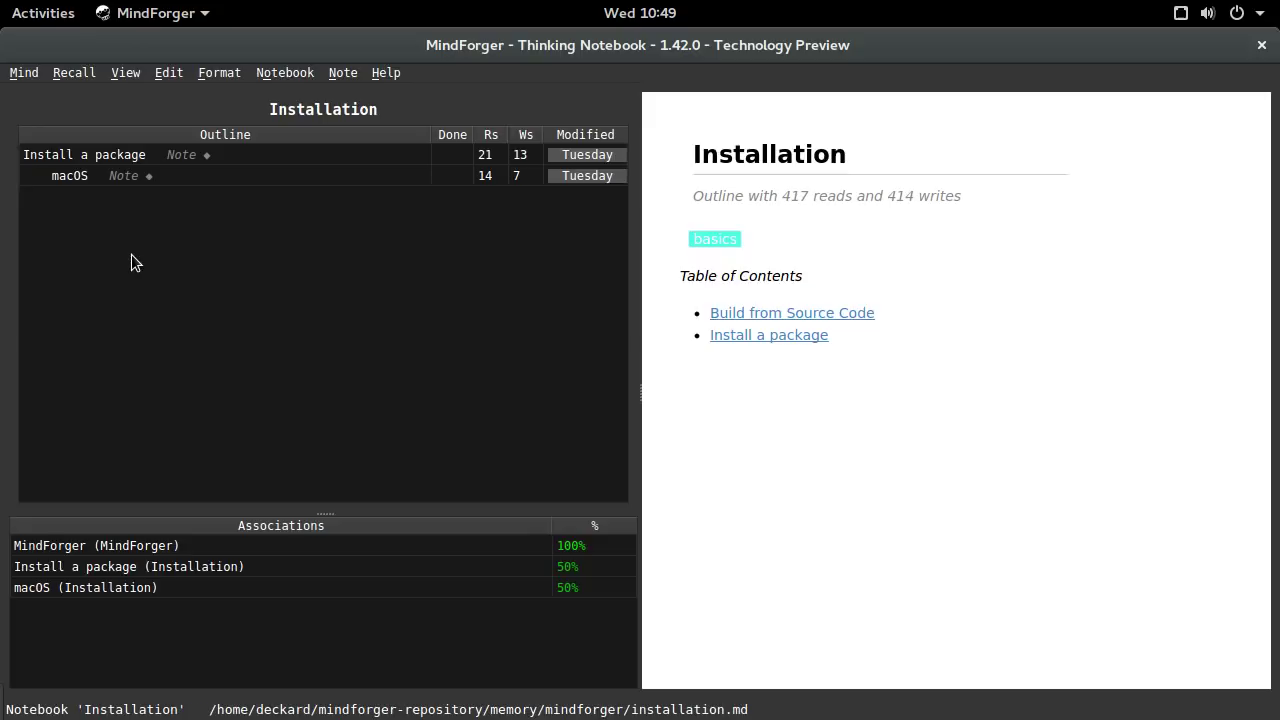
Step: Return to the notebook list and turn off the scope limit on recently modified or viewed notebooks and notes
{"action": "key", "text": "ctrl+shift+o"}
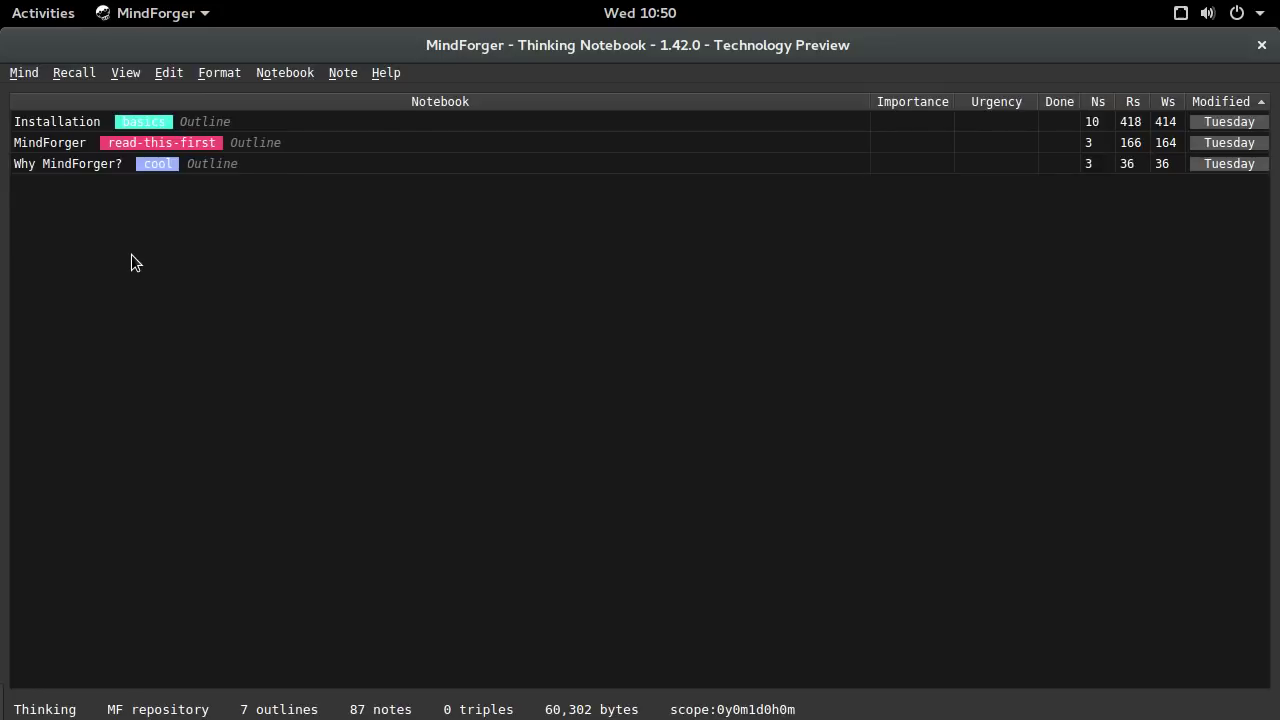
{"action": "left_click", "coordinate": [24, 73]}
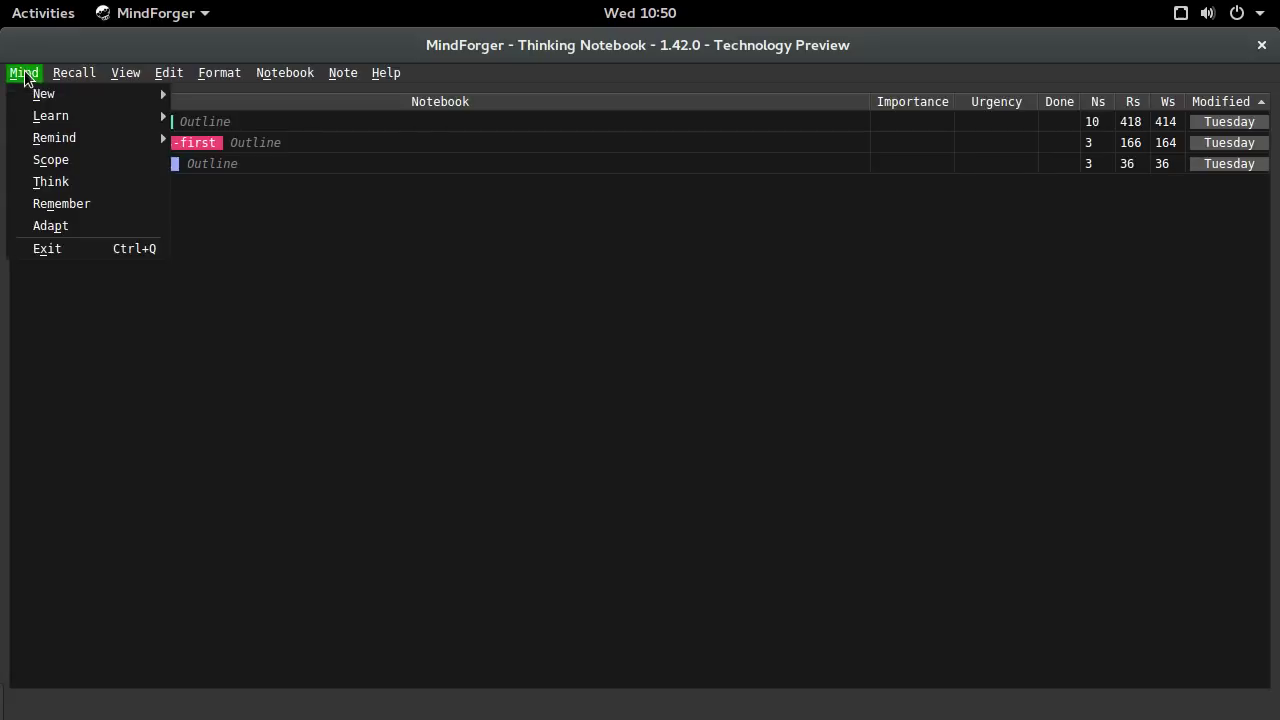
{"action": "left_click", "coordinate": [52, 164]}
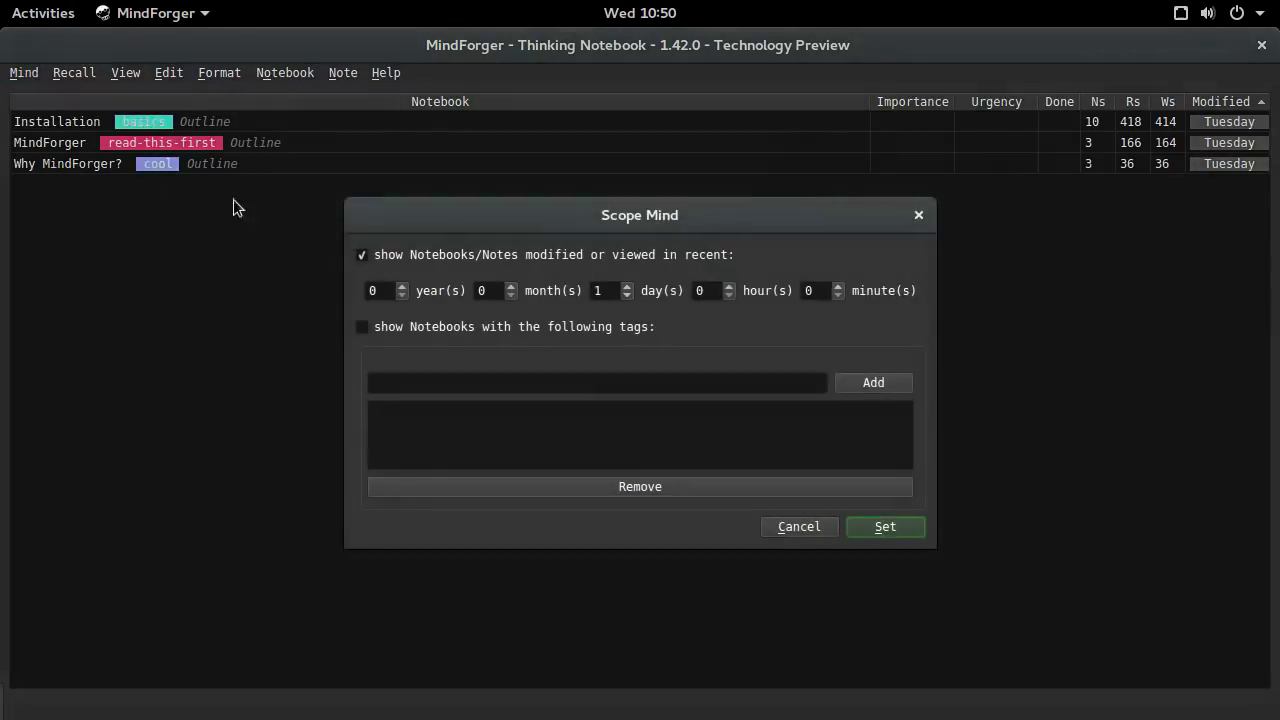
{"action": "left_click", "coordinate": [362, 255]}
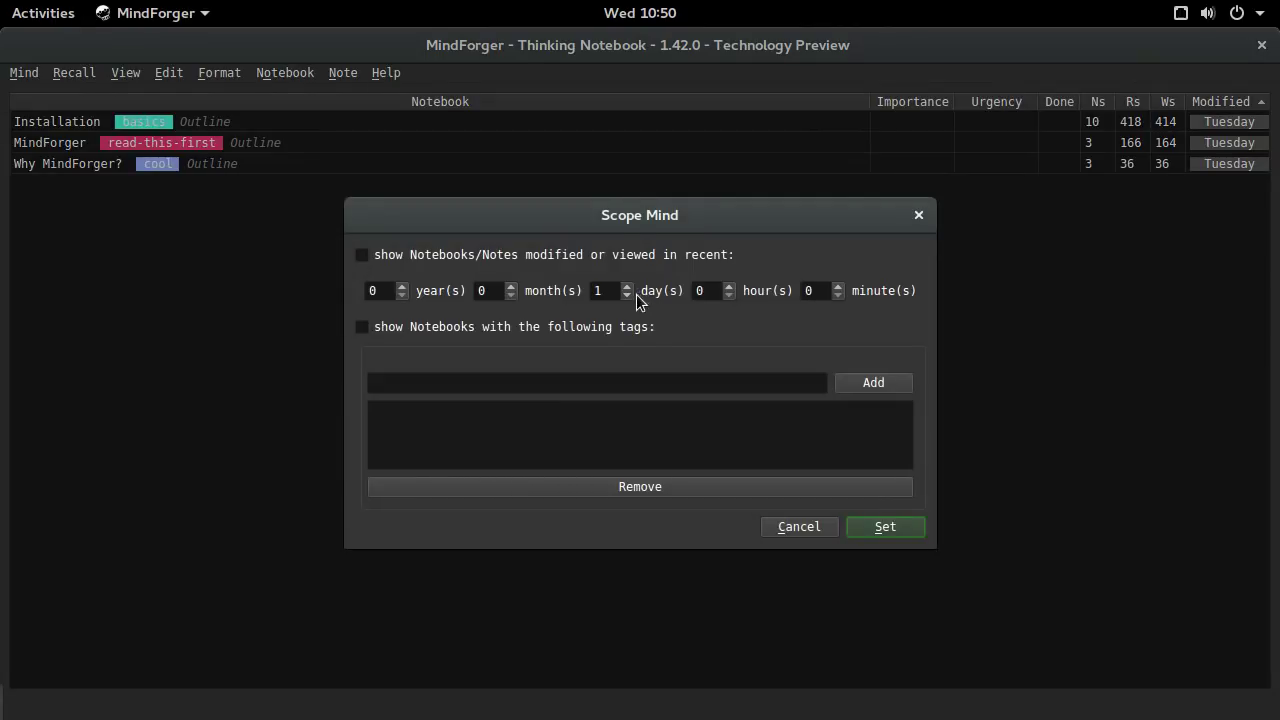
{"action": "left_click", "coordinate": [862, 528]}
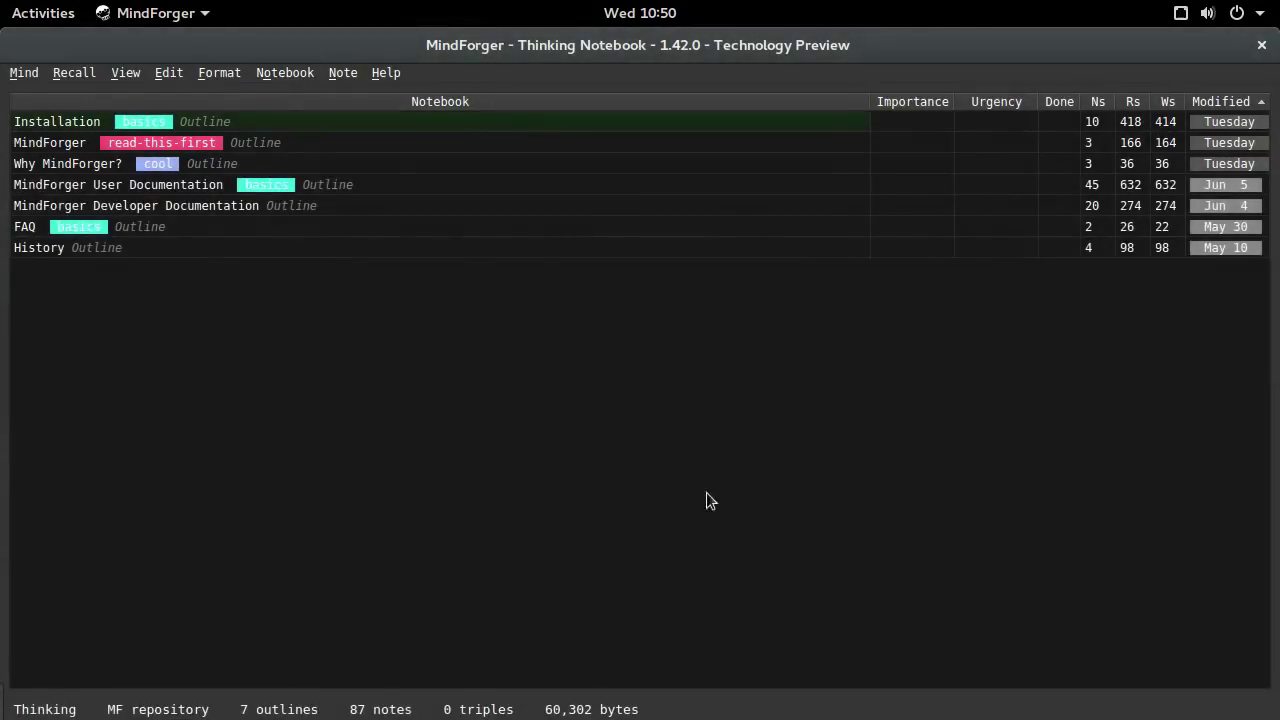
Step: Recall the MindForger User Documentation notebook by the tag basics, look over its outline and return to the notebook list
{"action": "left_click", "coordinate": [62, 74]}
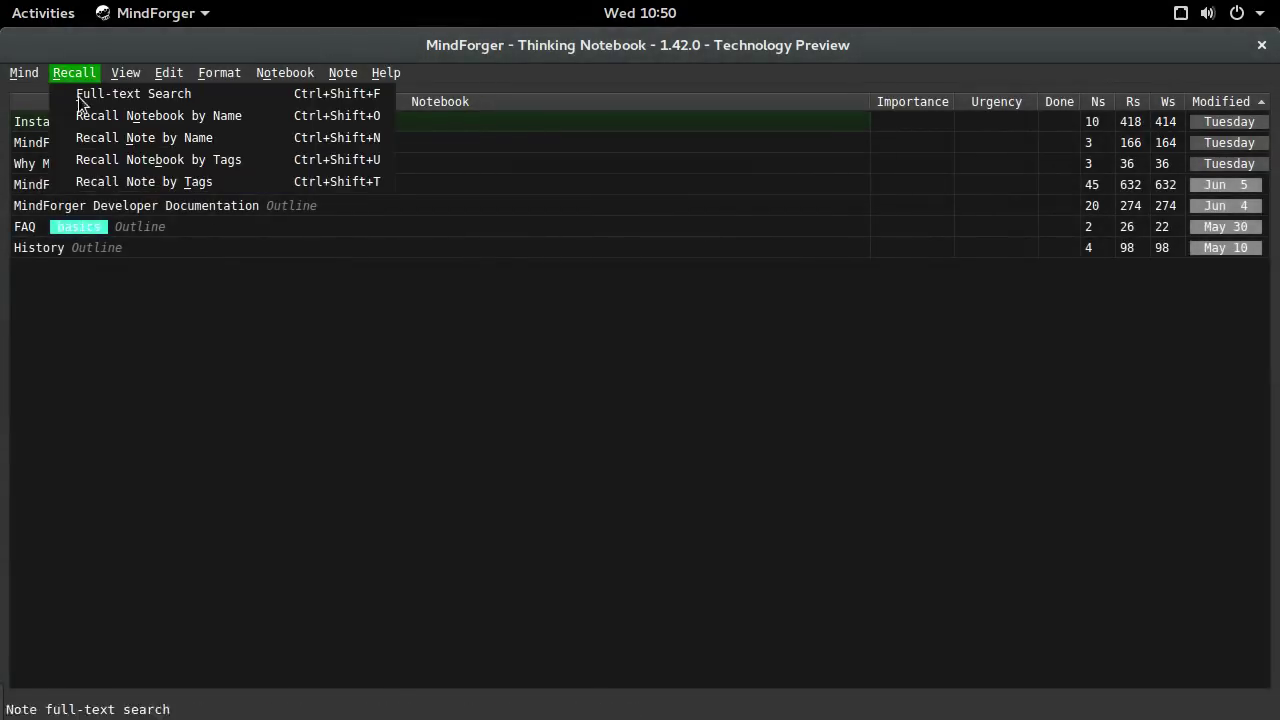
{"action": "left_click", "coordinate": [118, 164]}
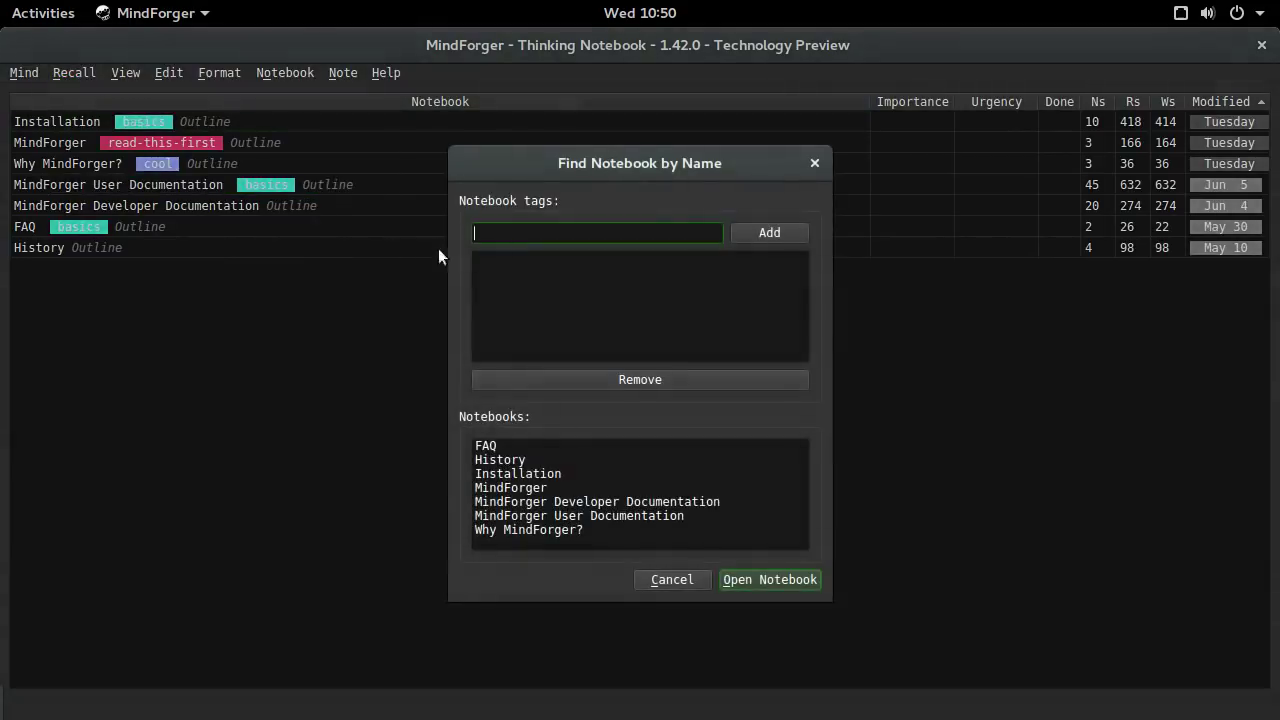
{"action": "type", "text": "bas"}
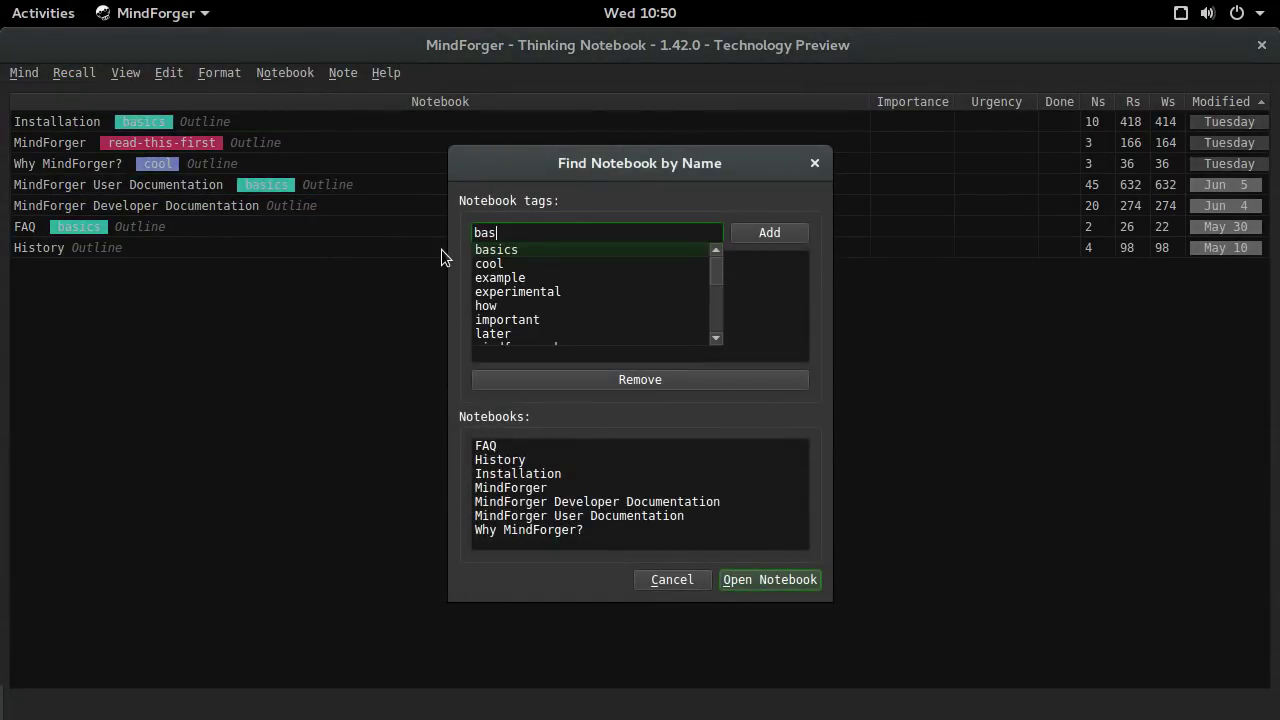
{"action": "key", "text": "Down"}
{"action": "key", "text": "Return"}
{"action": "key", "text": "Return"}
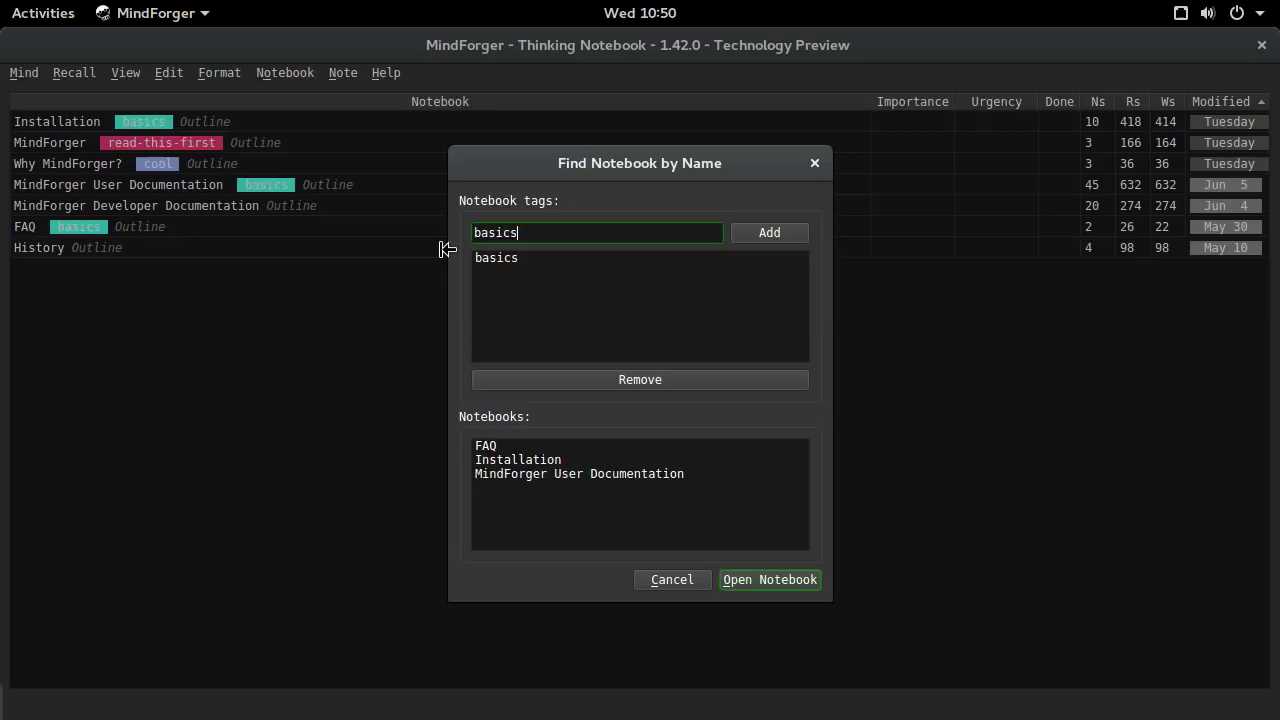
{"action": "left_click", "coordinate": [540, 476]}
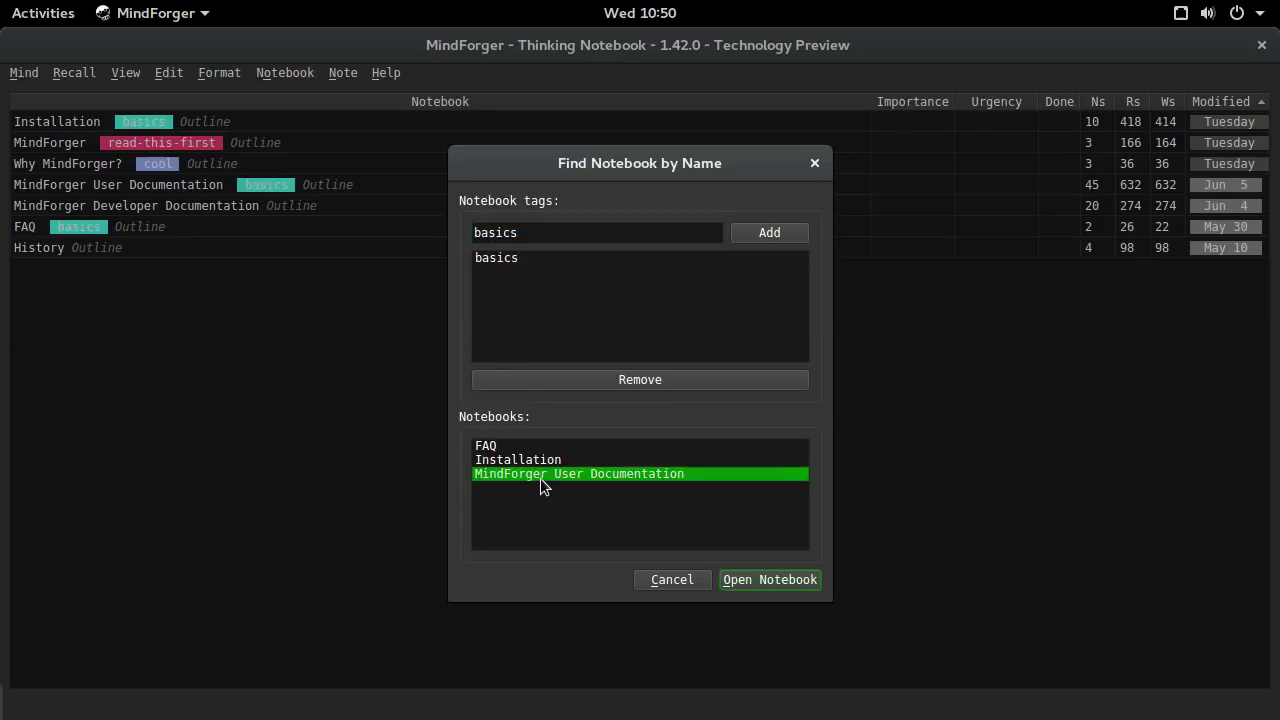
{"action": "left_click", "coordinate": [737, 578]}
{"action": "scroll", "coordinate": [345, 239], "scroll_direction": "down", "scroll_amount": 5}
{"action": "scroll", "coordinate": [345, 239], "scroll_direction": "up", "scroll_amount": 4}
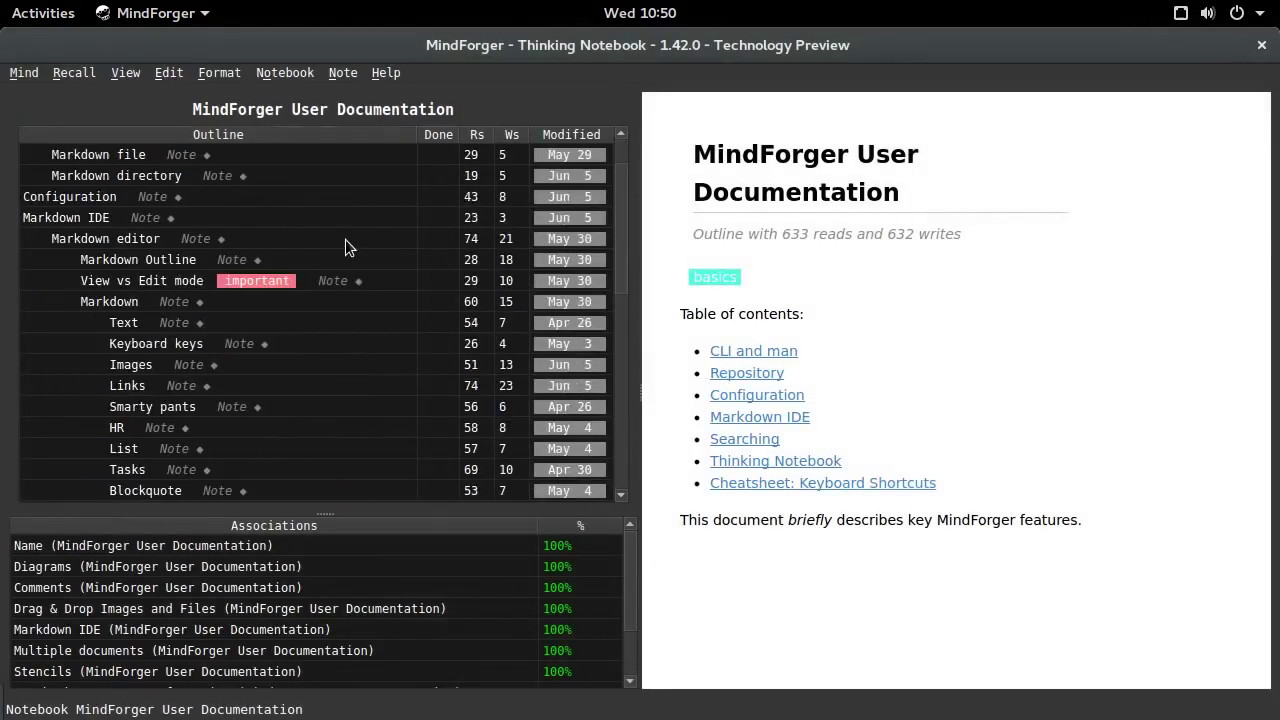
{"action": "key", "text": "ctrl+shift+o"}
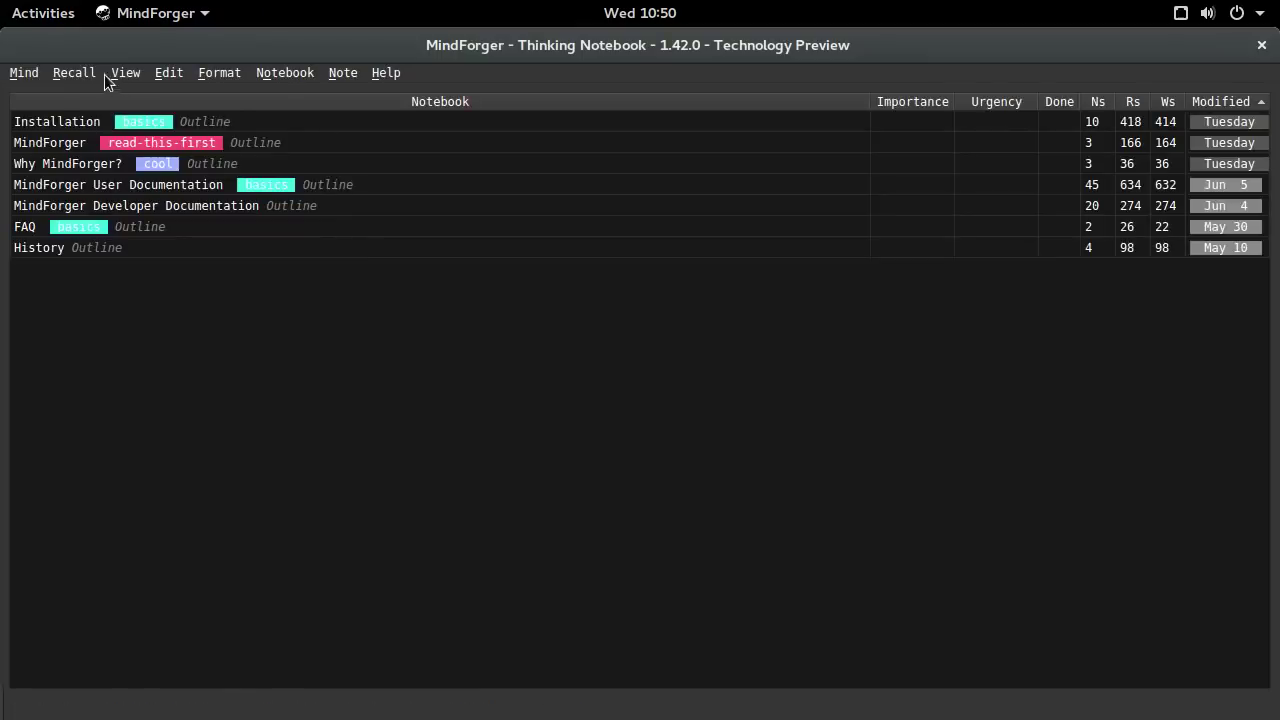
{"action": "left_click", "coordinate": [90, 74]}
{"action": "left_click", "coordinate": [90, 160]}
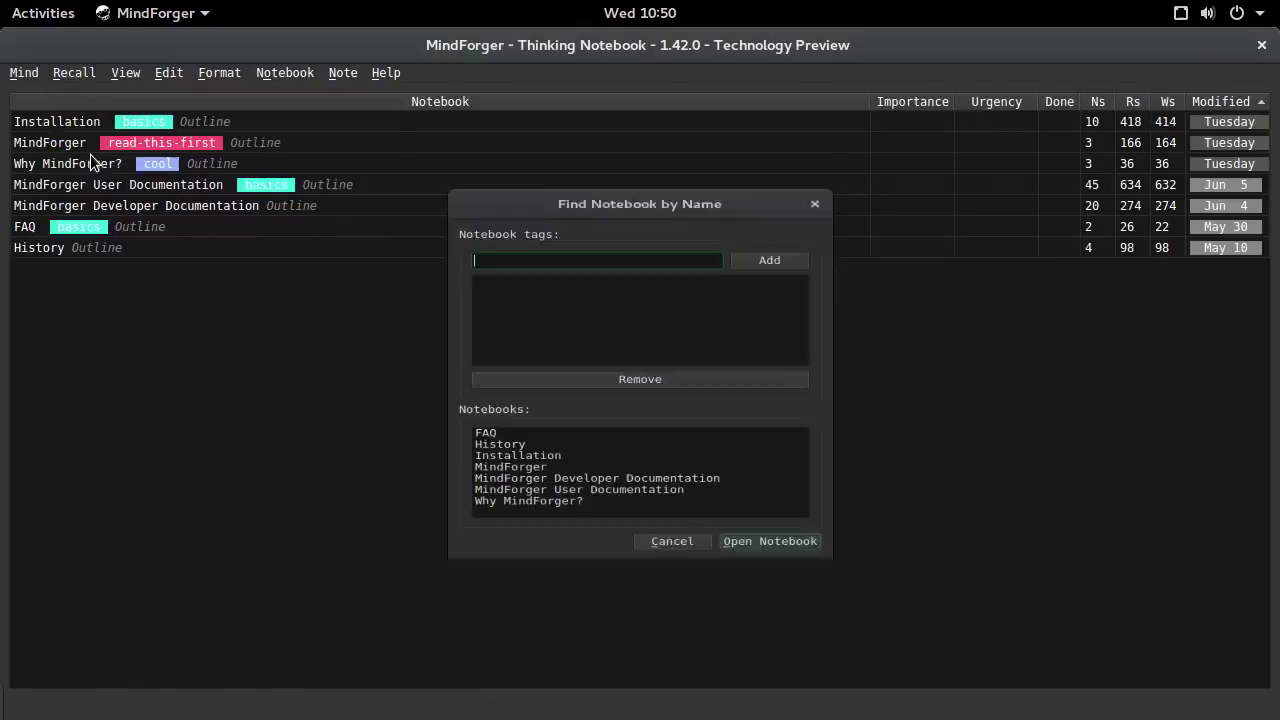
{"action": "key", "text": "Escape"}
Step: Recall notes by the tag todo and open the GUI note from MindForger Developer Documentation
{"action": "left_click", "coordinate": [78, 73]}
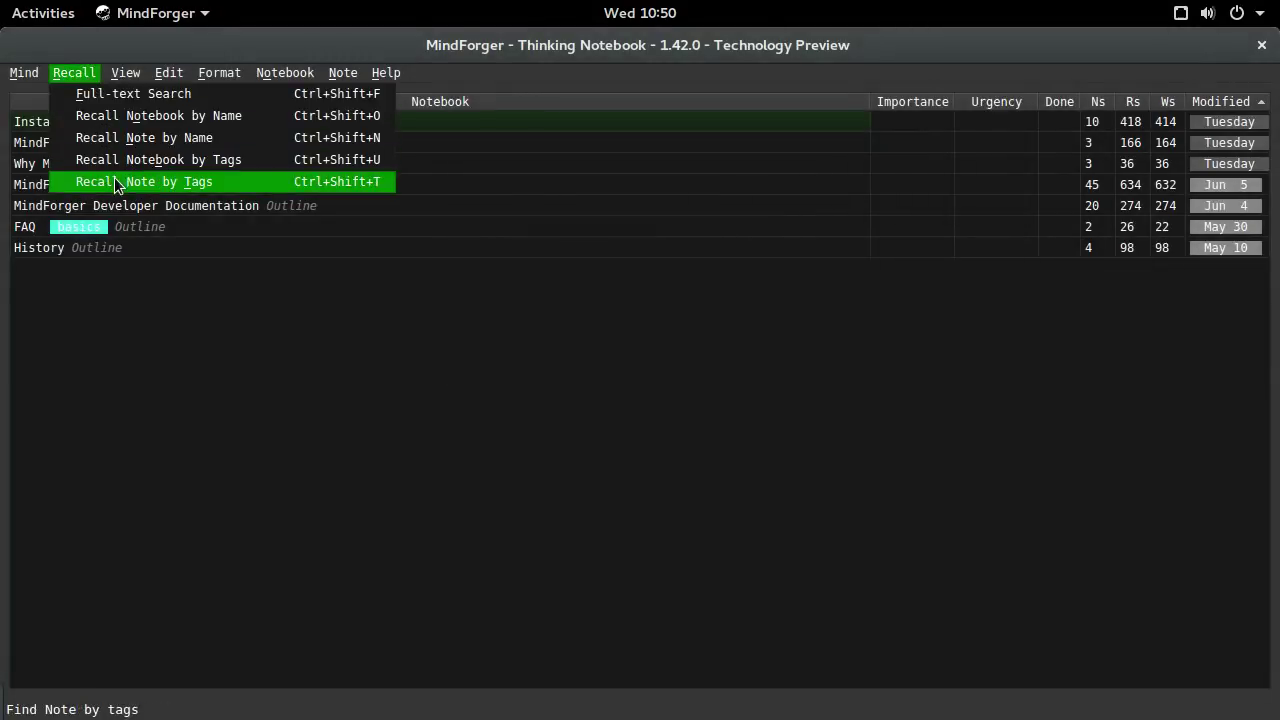
{"action": "left_click", "coordinate": [158, 181]}
{"action": "type", "text": "todo"}
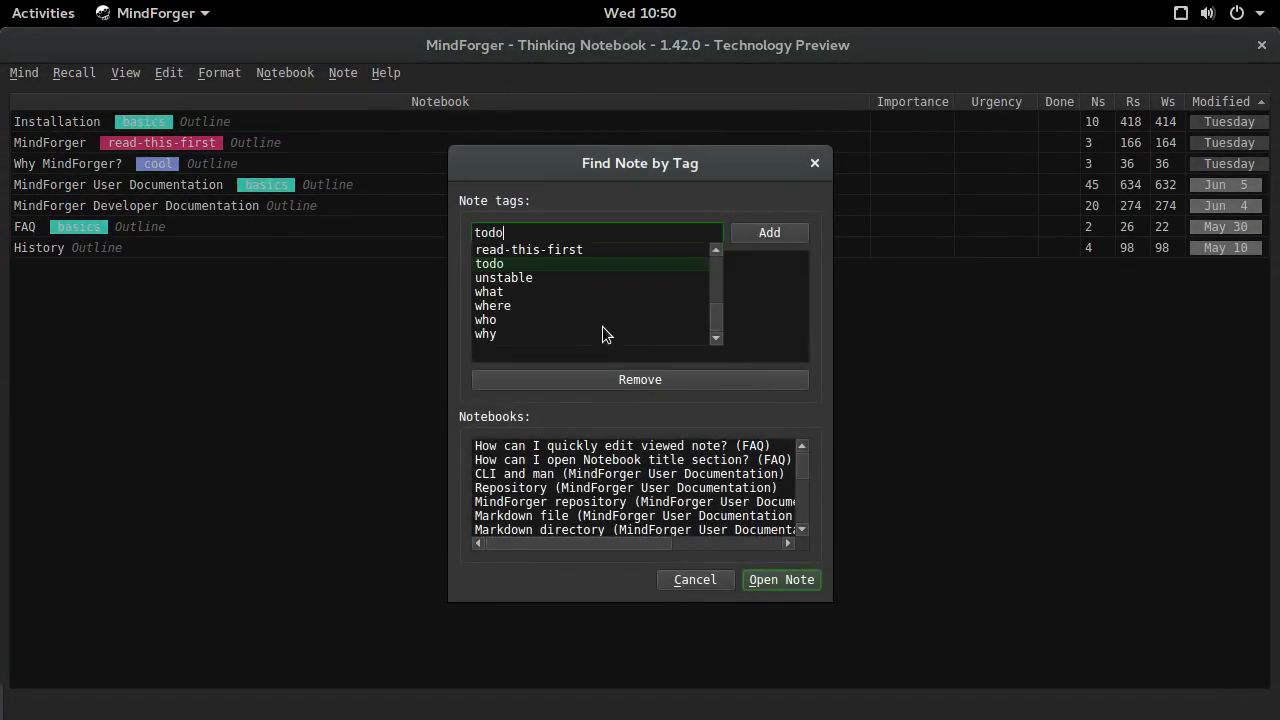
{"action": "key", "text": "Return"}
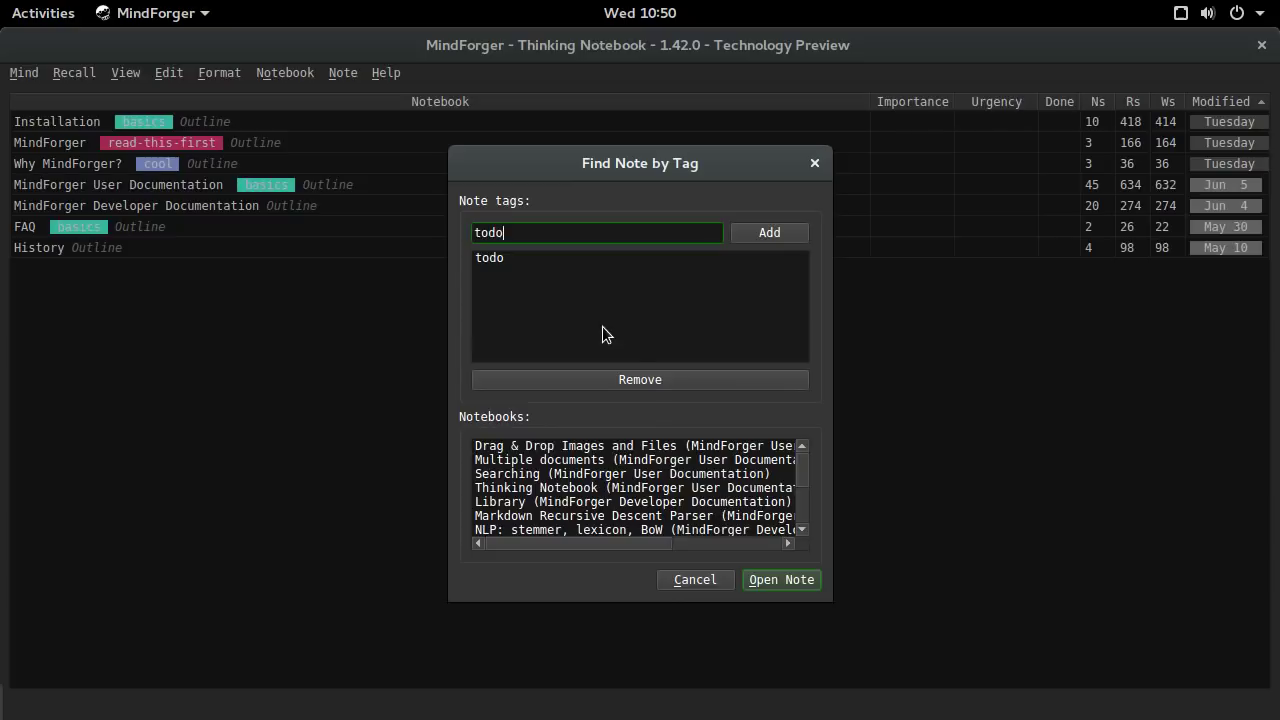
{"action": "scroll", "coordinate": [632, 478], "scroll_direction": "down", "scroll_amount": 2}
{"action": "scroll", "coordinate": [630, 470], "scroll_direction": "up", "scroll_amount": 1}
{"action": "left_click", "coordinate": [600, 500]}
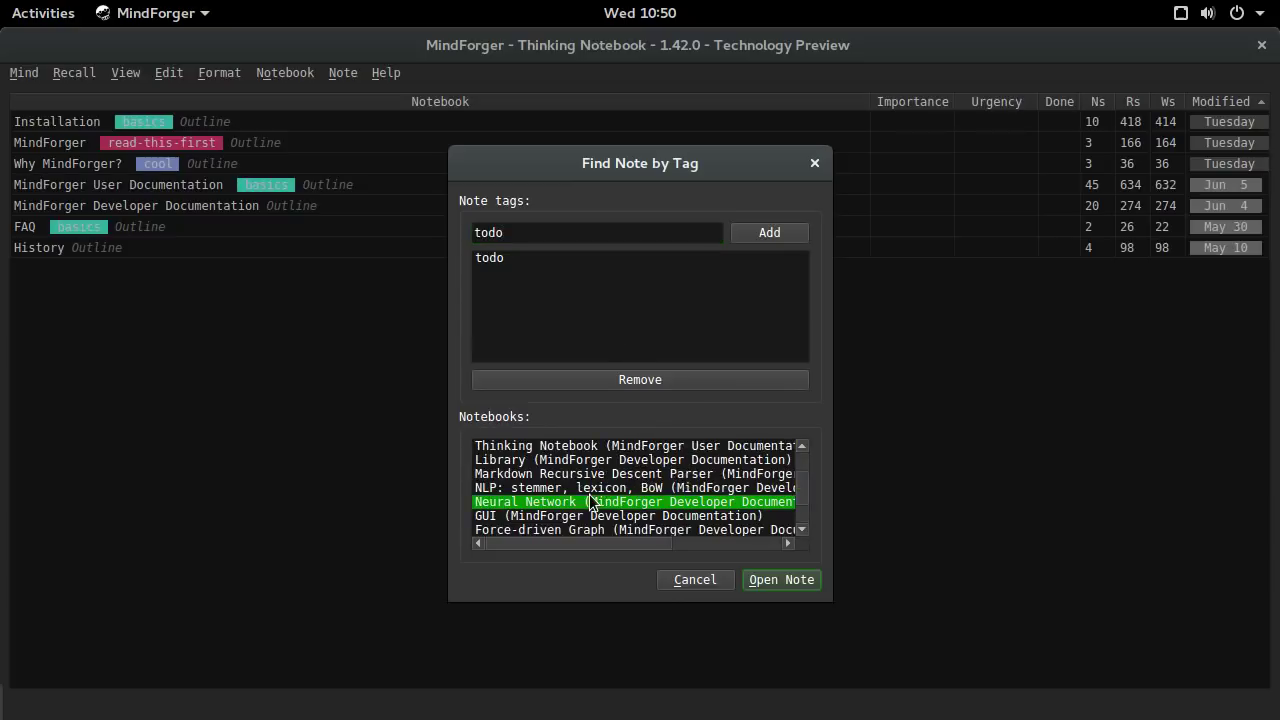
{"action": "scroll", "coordinate": [666, 532], "scroll_direction": "down", "scroll_amount": 1}
{"action": "left_click", "coordinate": [598, 476]}
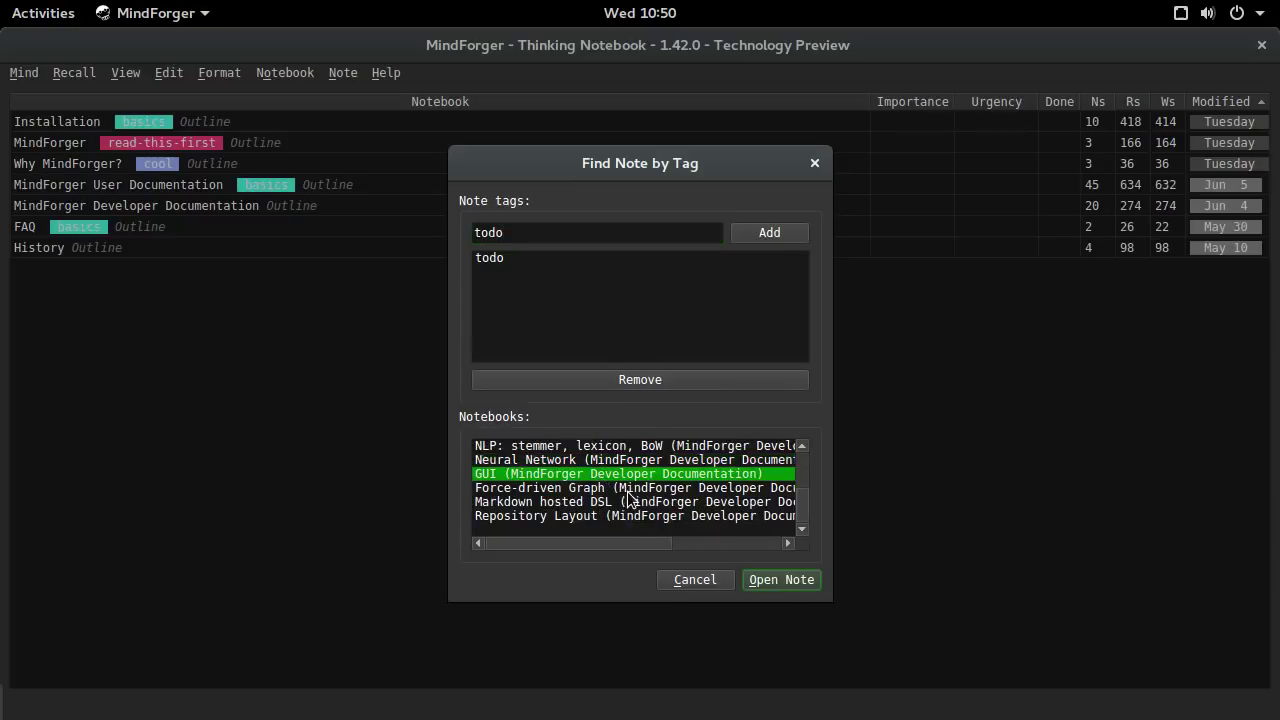
{"action": "left_click", "coordinate": [766, 578]}
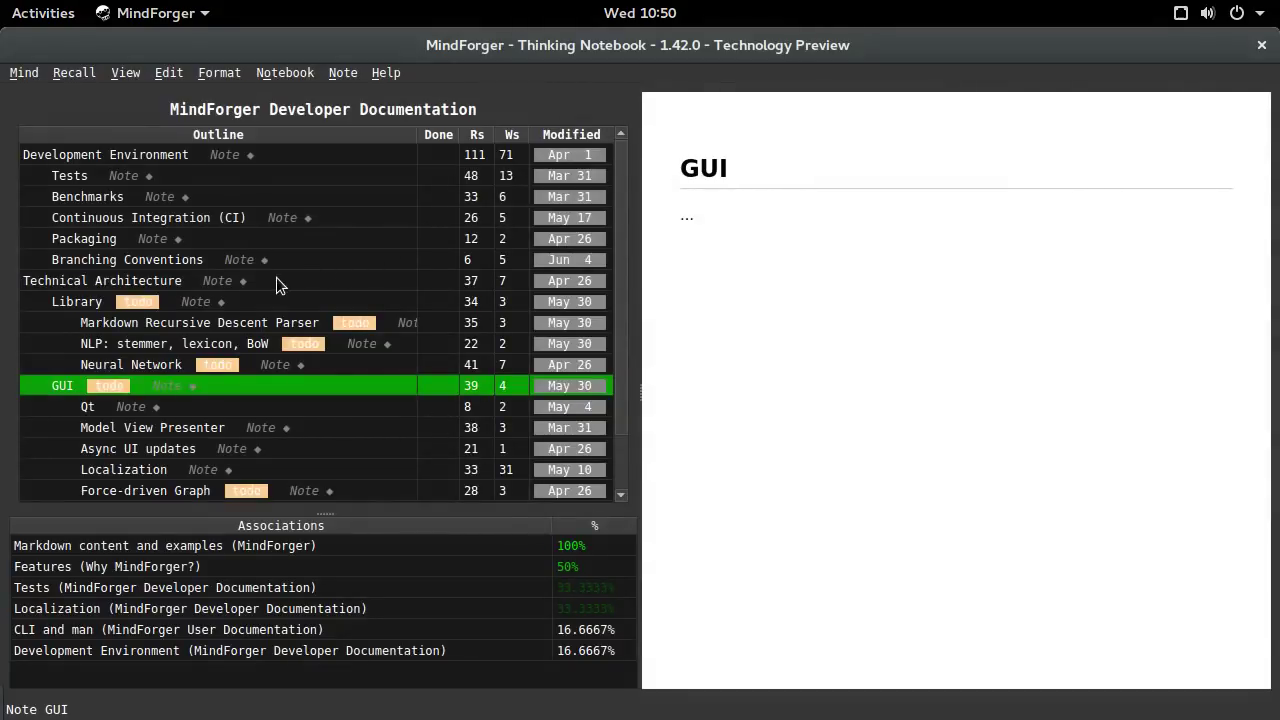
Step: Return to the notebook list and sort the notebooks by number of reads, highest first
{"action": "key", "text": "ctrl+shift+o"}
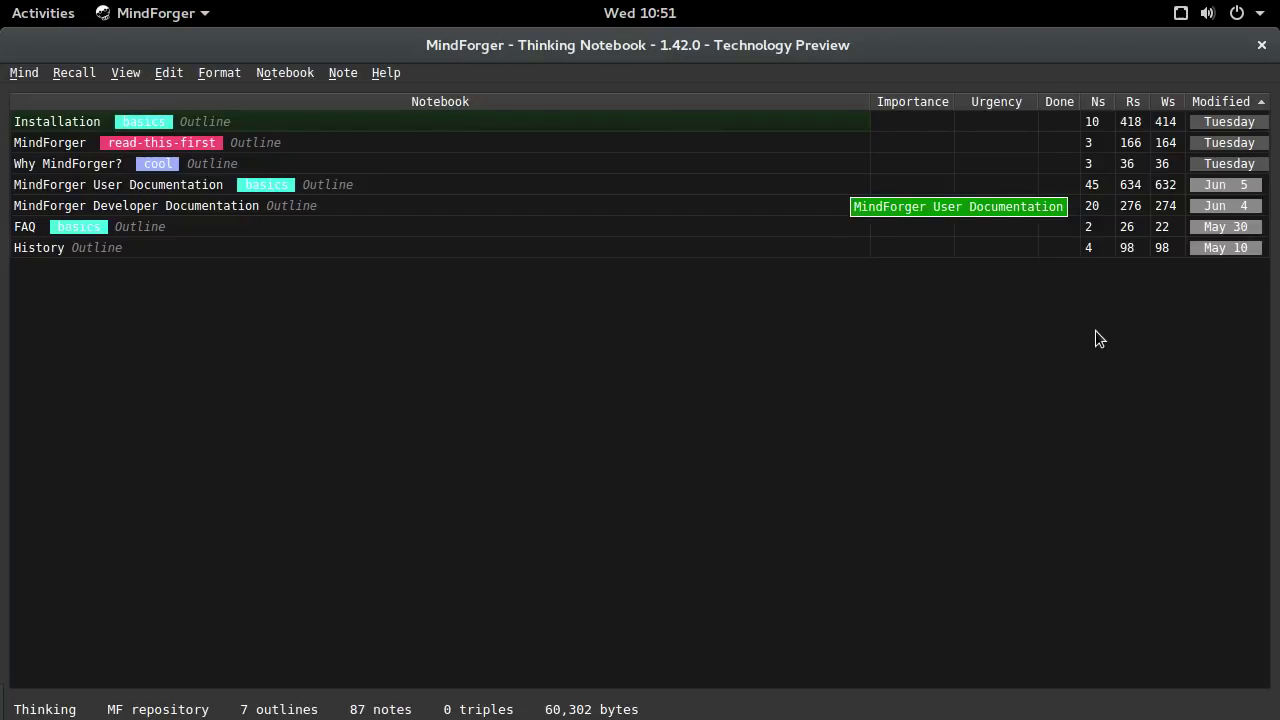
{"action": "left_click", "coordinate": [1133, 102]}
{"action": "left_click", "coordinate": [1133, 102]}
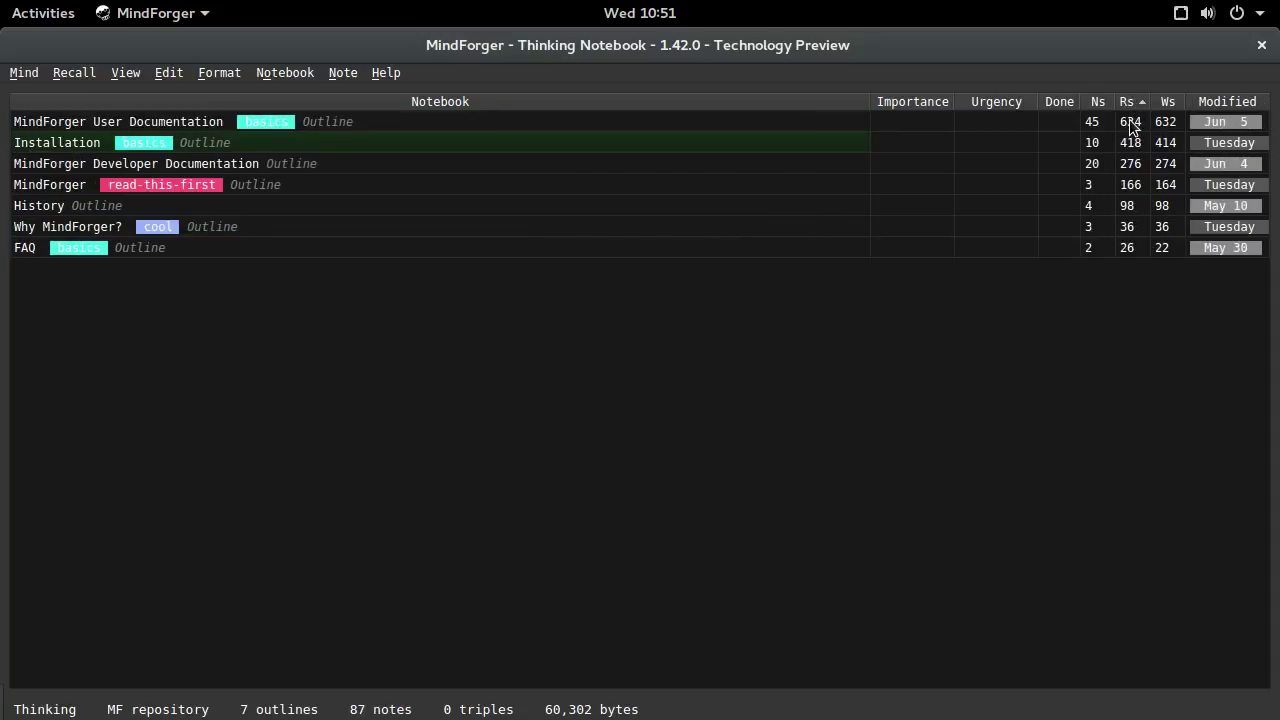
Step: Sort the notebooks alphabetically by name and open the MindForger Developer Documentation notebook
{"action": "left_click", "coordinate": [395, 102]}
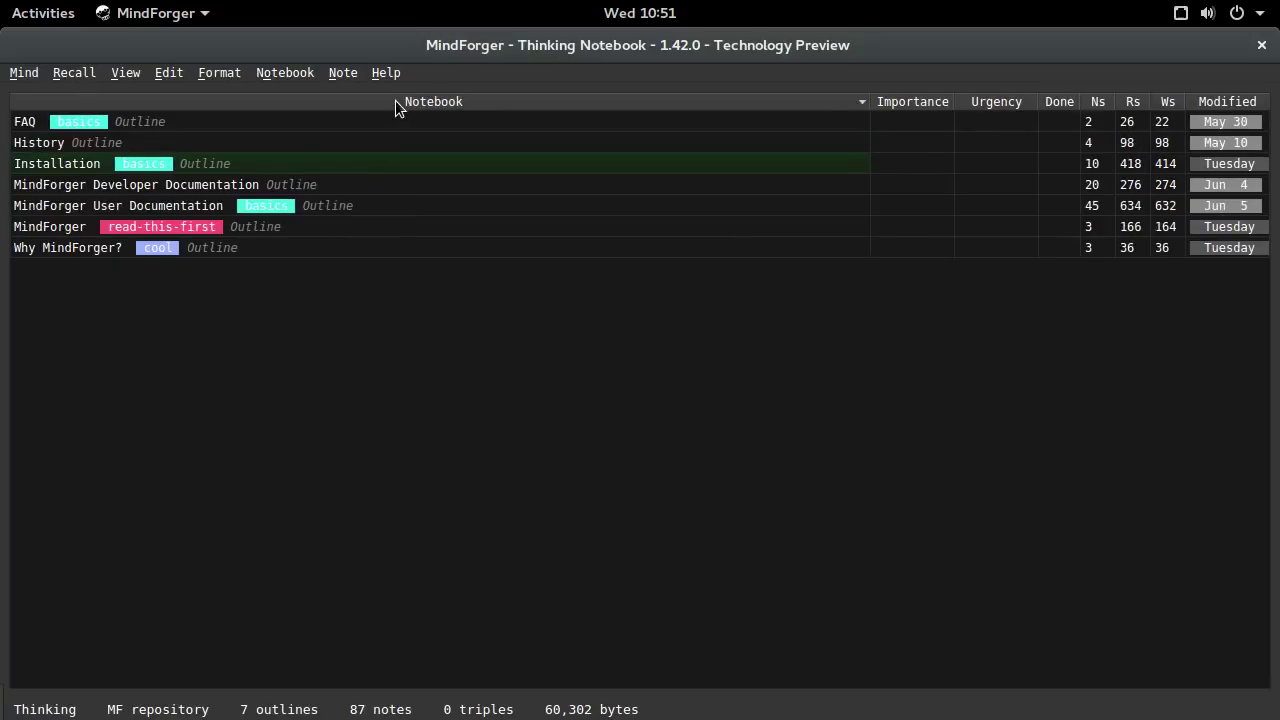
{"action": "left_click", "coordinate": [170, 190]}
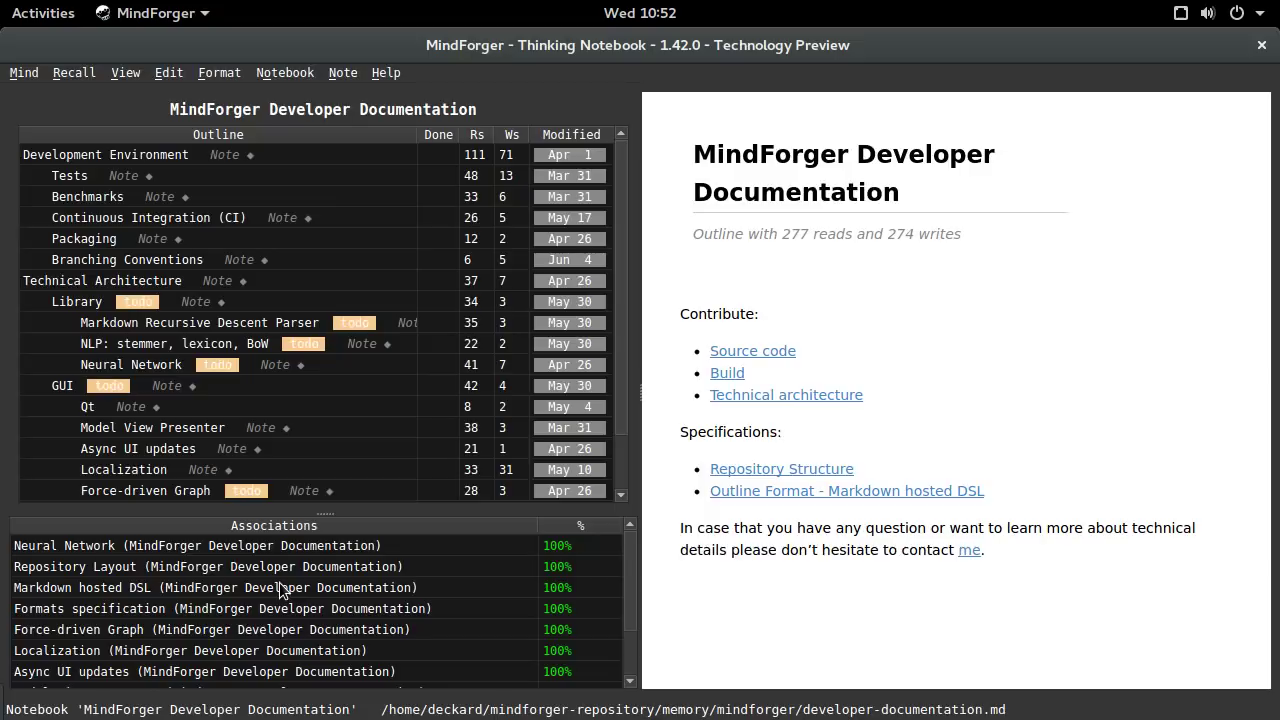
Step: Switch to the MindForger Overview presentation in Google Chrome and advance to the next slide
{"action": "key", "text": "super"}
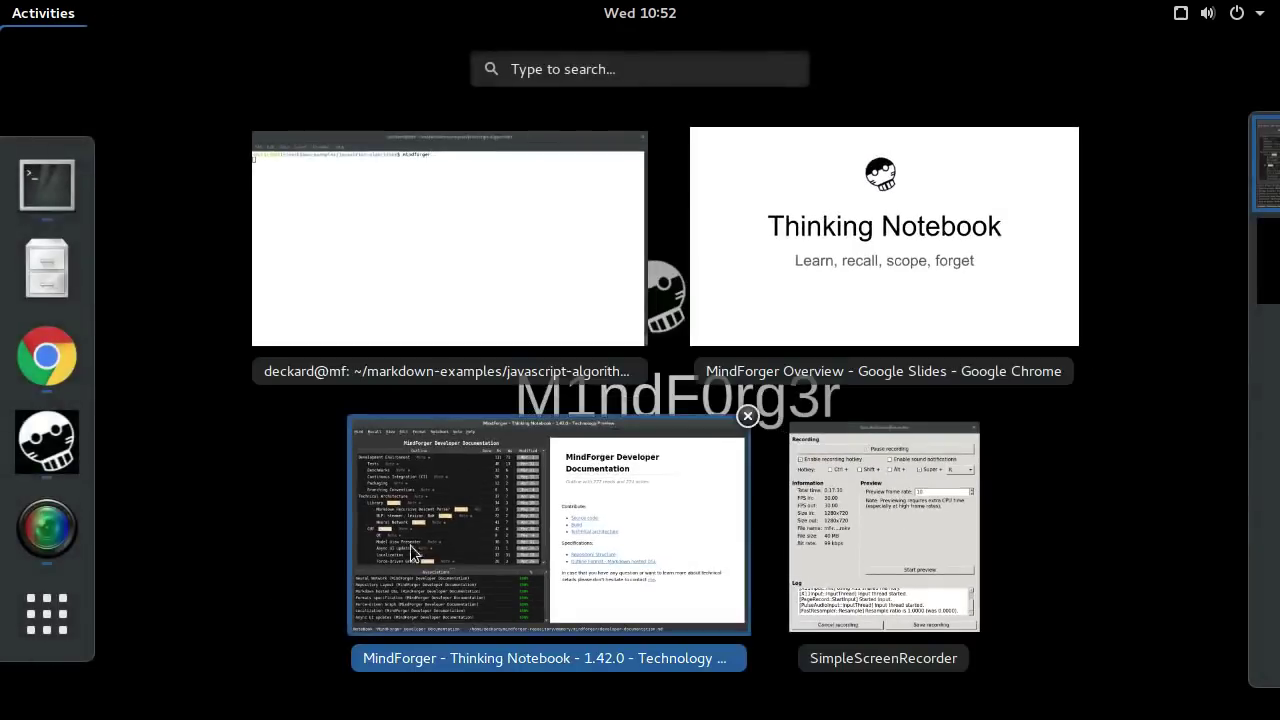
{"action": "left_click", "coordinate": [833, 247]}
{"action": "key", "text": "Right"}
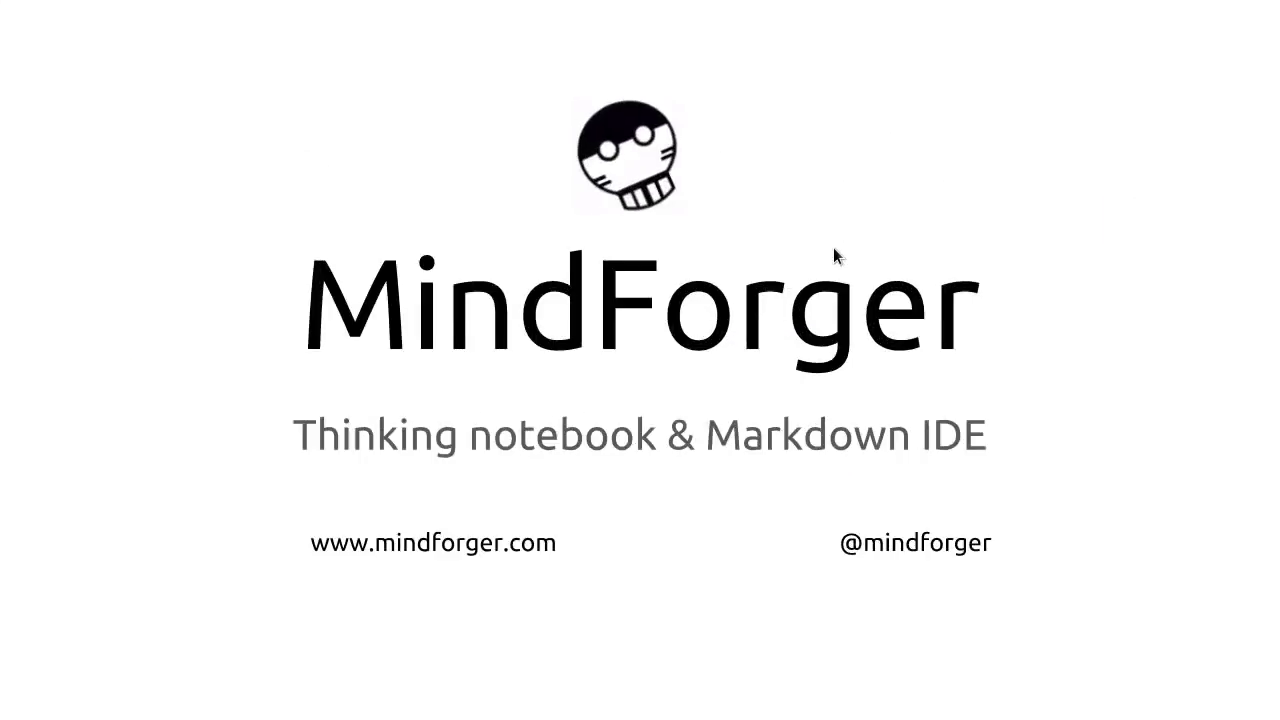